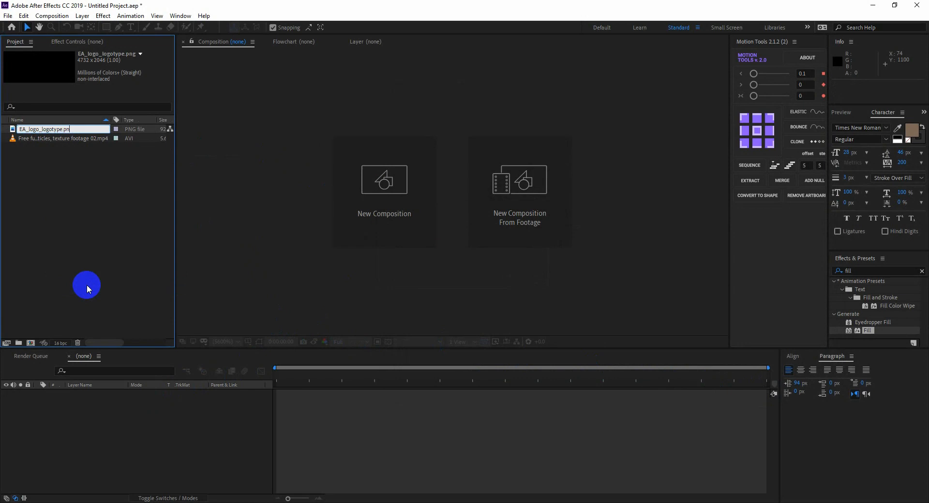
Rename the imported logo image EA_logo and the particle footage particles
key("Return")
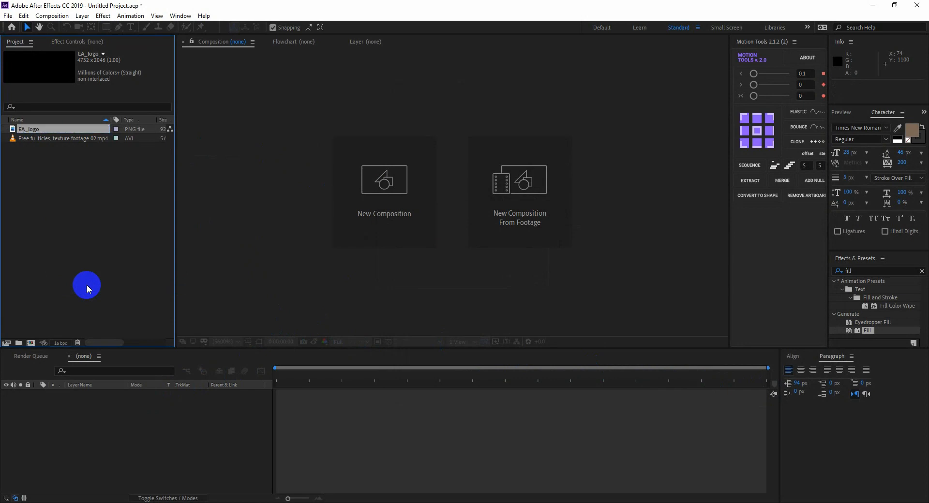
right_click(85, 139)
left_click(130, 296)
type("pa")
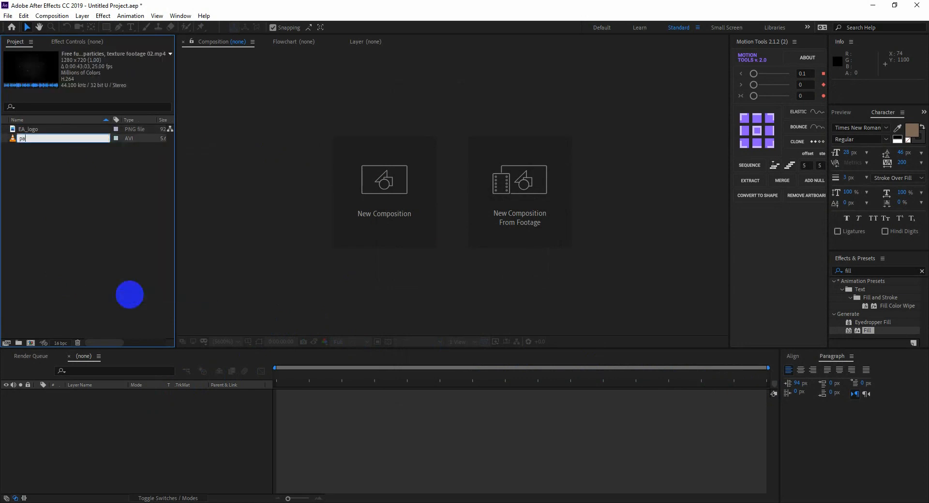
type("rticles")
key("Return")
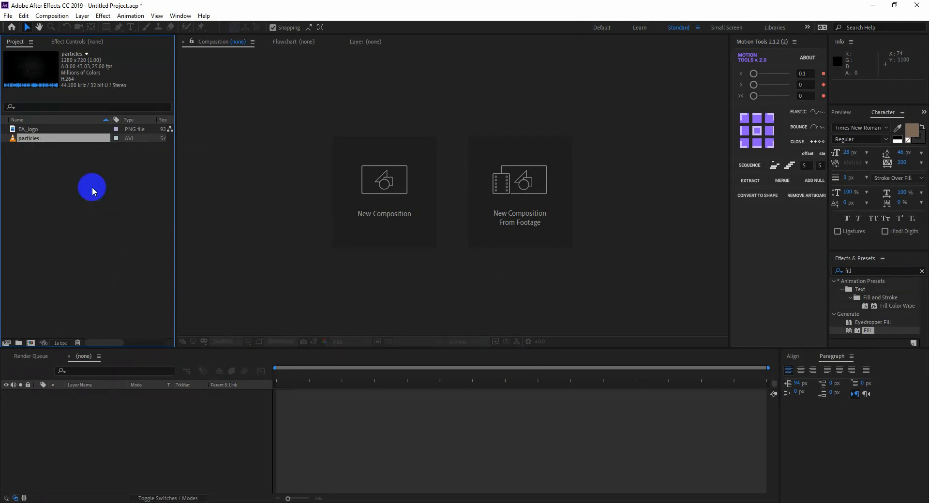
Create a new composition named logo matte and add EA_logo to it as a layer
left_click(414, 201)
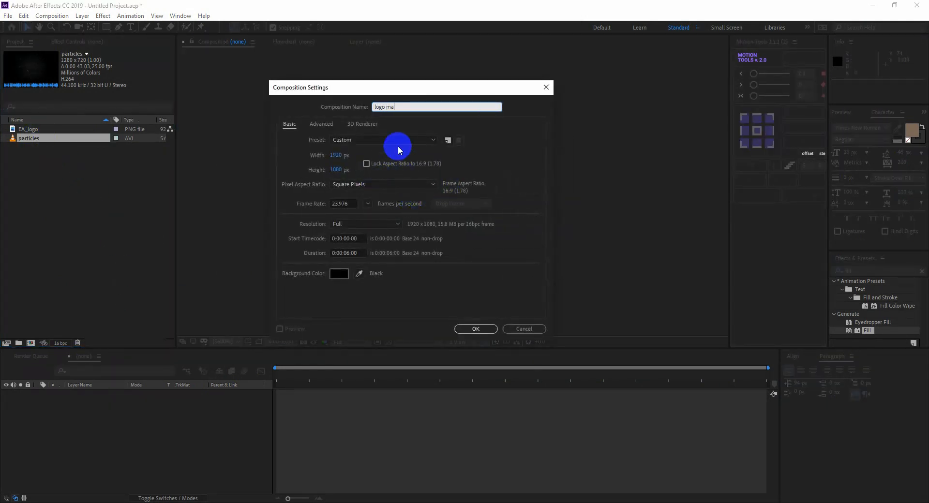
type("logo matte")
left_click(476, 329)
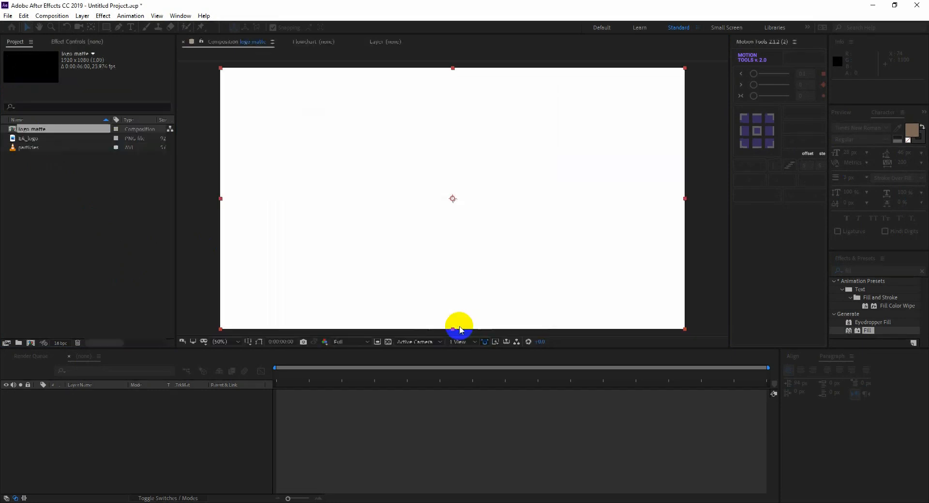
left_click_drag(30, 129, 79, 284)
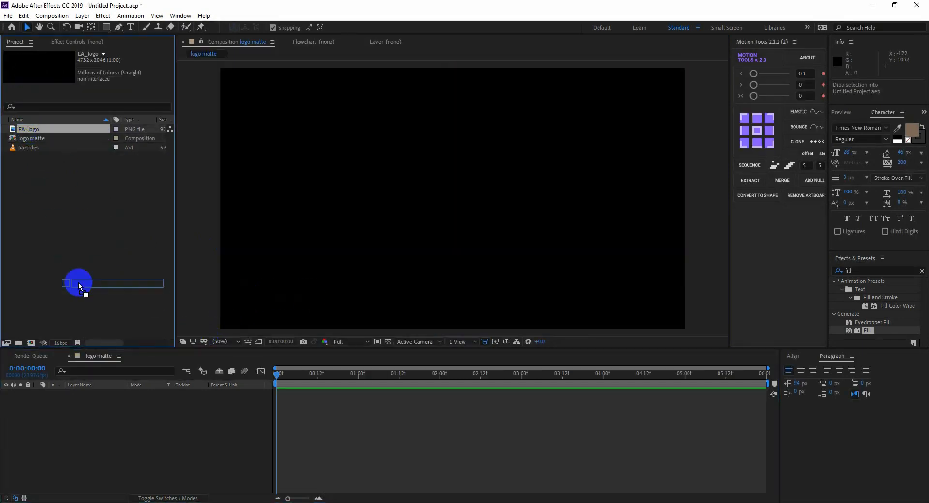
left_click_drag(132, 414, 141, 415)
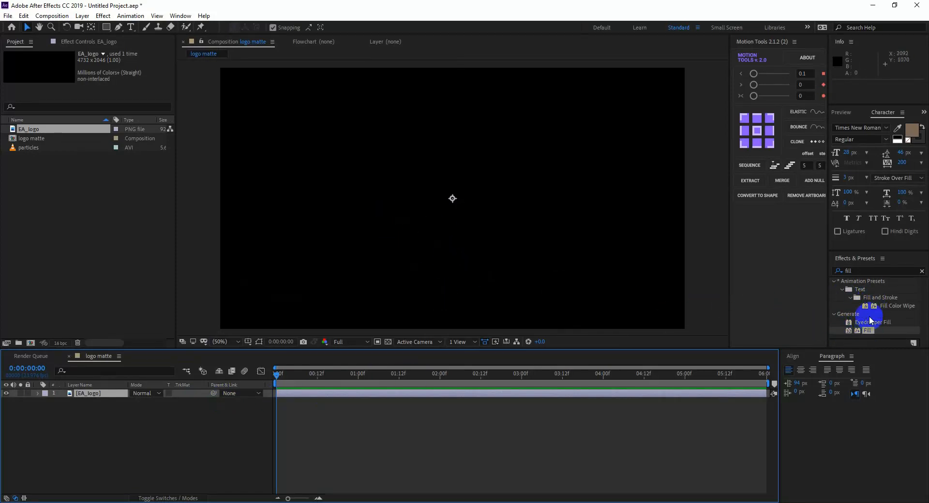
Apply the Fill effect to the EA_logo layer and set its colour to white
left_click(922, 271)
left_click(898, 272)
type("fi")
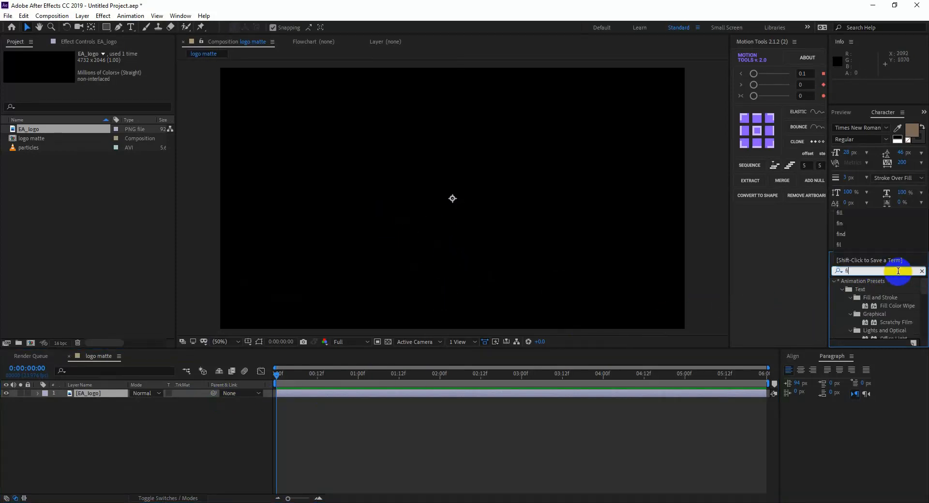
type("ll")
left_click_drag(868, 331, 492, 217)
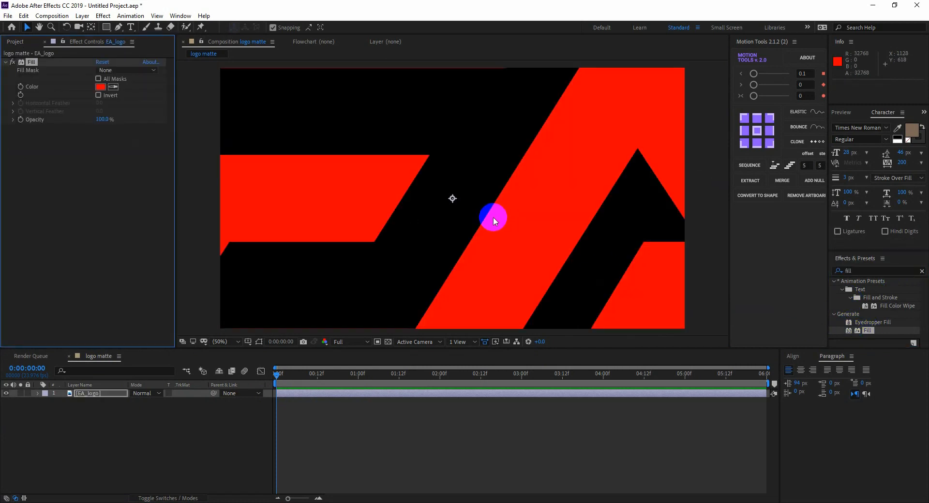
left_click(100, 90)
left_click_drag(139, 163, 21, 118)
left_click(273, 153)
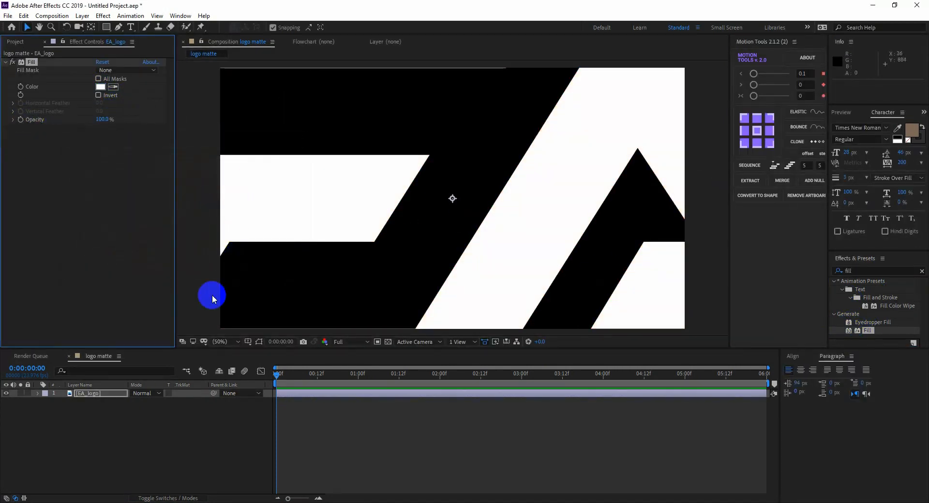
Scale the EA_logo layer to 19% so the whole logo fits in the frame
key("s")
left_click_drag(148, 402, 111, 390)
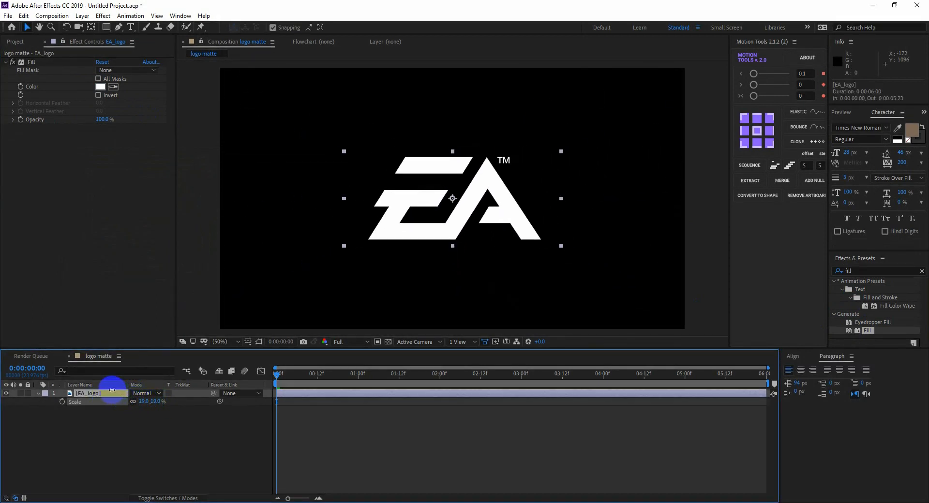
left_click(95, 424)
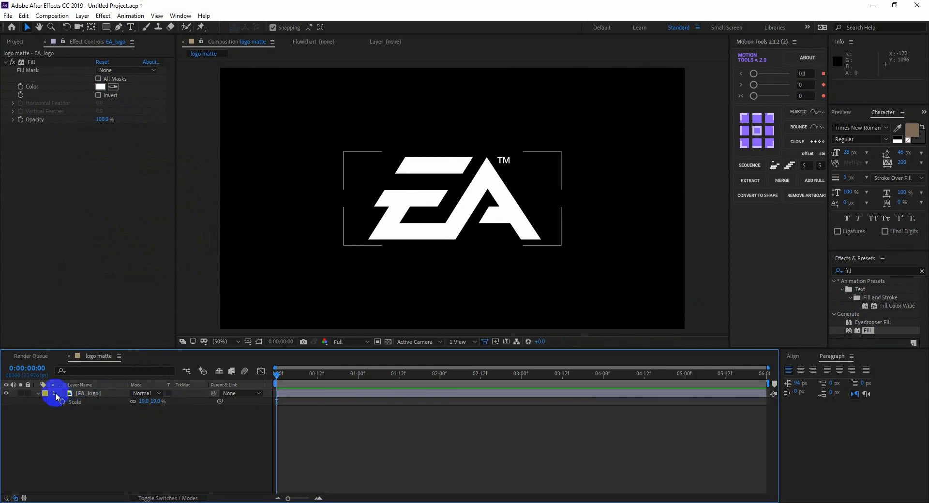
left_click(38, 394)
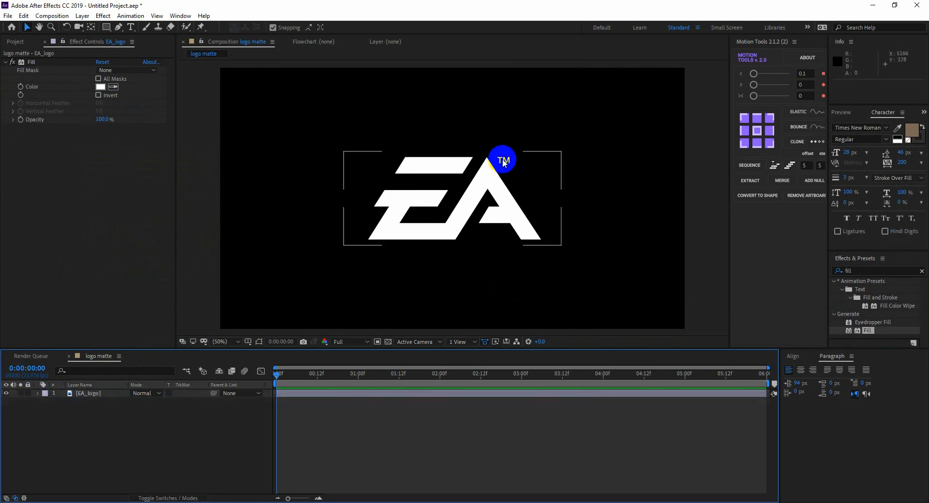
Activate the Pen tool and magnify the TM mark beside the logo's A
left_click(120, 27)
scroll(521, 164, "up", 1)
left_click_drag(520, 162, 451, 235)
key("period")
key("period")
left_click(566, 131)
left_click(535, 131)
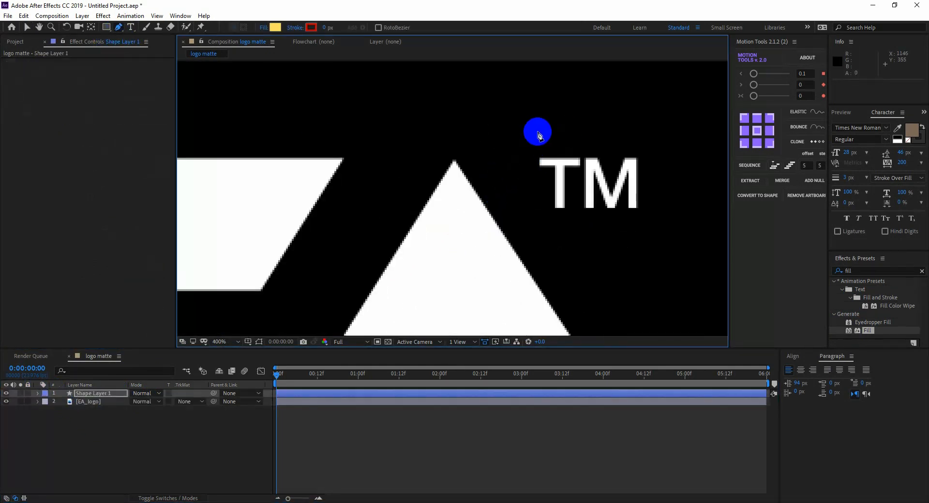
left_click(522, 170)
left_click(127, 393)
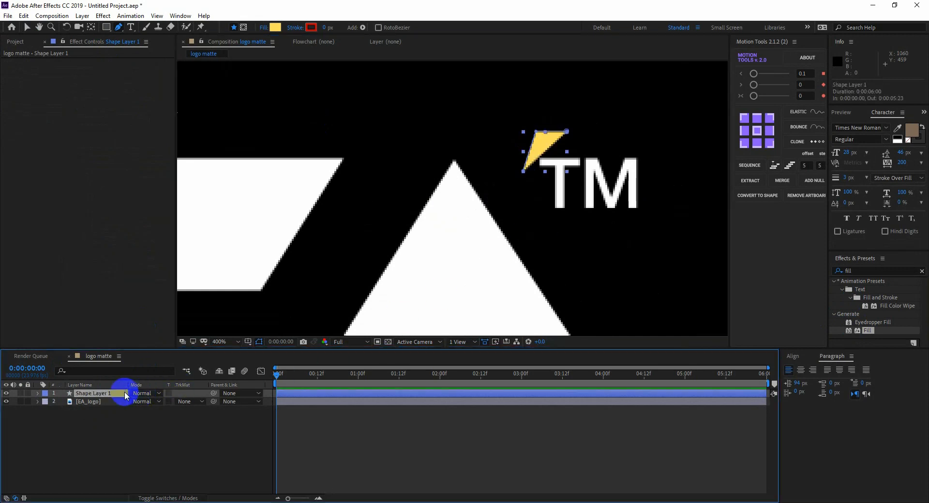
key("Delete")
Draw a closed eight-point mask around the TM mark on the EA_logo layer
left_click(569, 128)
left_click(526, 145)
left_click_drag(527, 195, 550, 223)
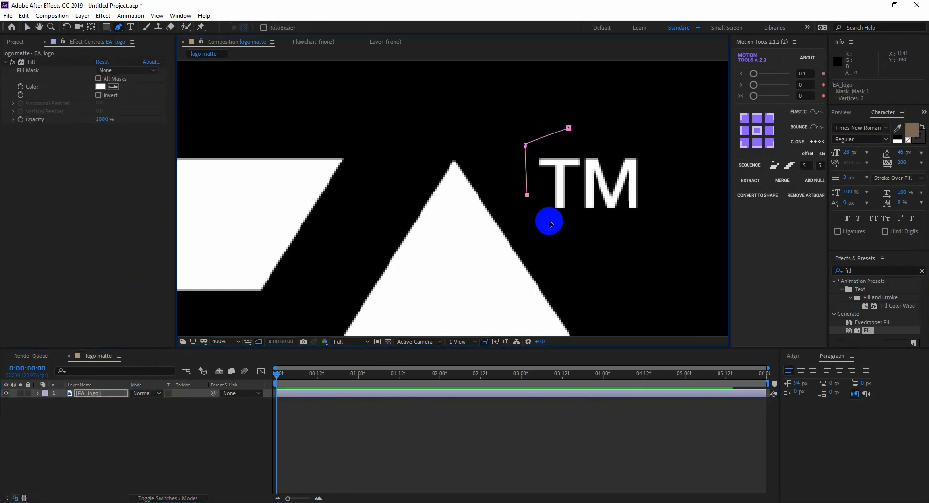
left_click(584, 226)
left_click(649, 220)
left_click(669, 200)
left_click(656, 158)
left_click(629, 132)
left_click(569, 127)
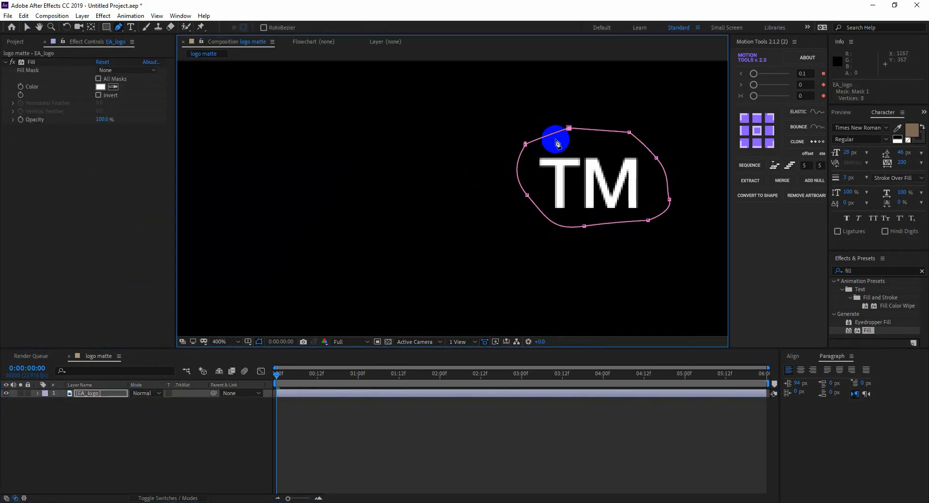
Change the mode of EA_logo's mask so it cuts out the TM mark and keeps the rest of the logo
left_click(41, 394)
left_click(39, 394)
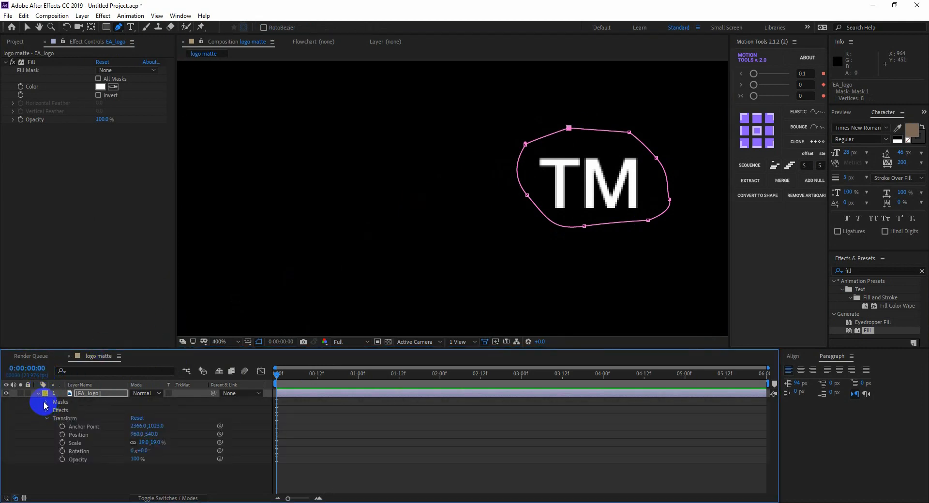
left_click(47, 402)
left_click(145, 411)
left_click(145, 421)
left_click(37, 394)
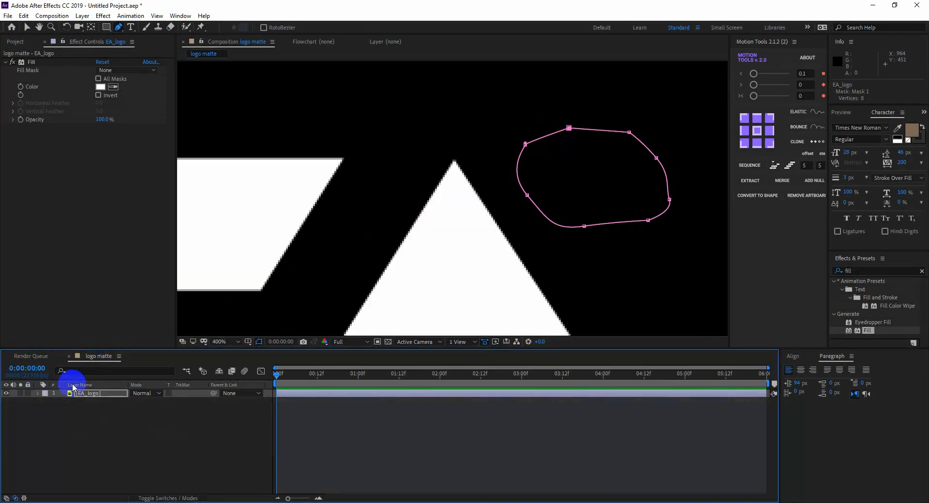
Return to the Selection tool and hide the mask outlines in the composition view
left_click(220, 342)
left_click(225, 180)
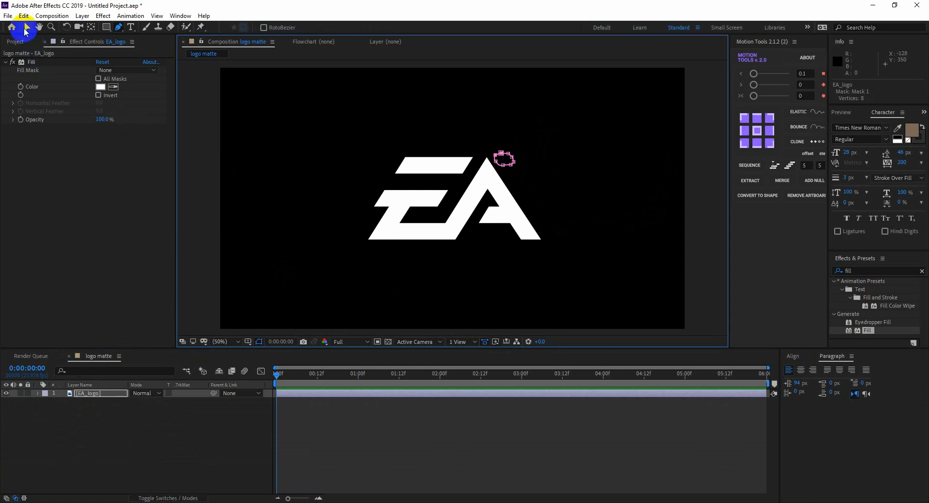
left_click(27, 27)
left_click(203, 441)
left_click(438, 199)
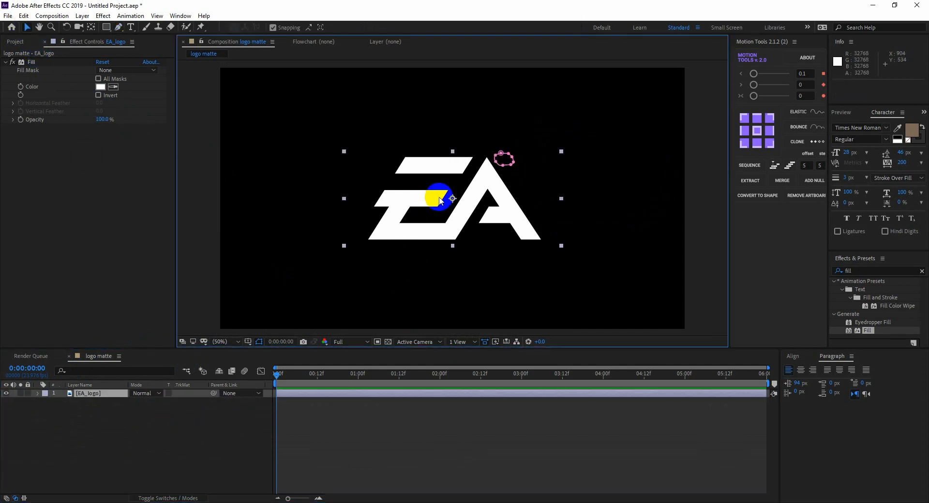
left_click(259, 342)
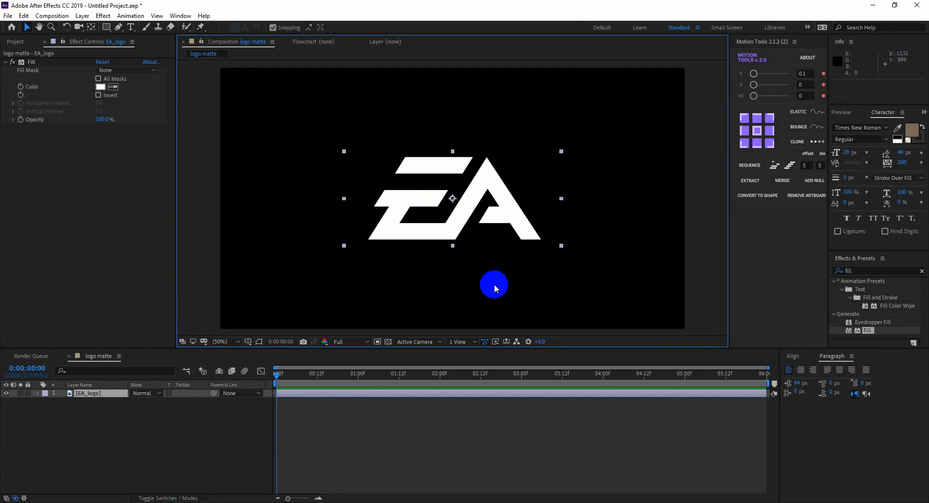
Add a full-frame white solid layer above the EA_logo layer
right_click(112, 416)
mouse_move(206, 324)
left_click(264, 350)
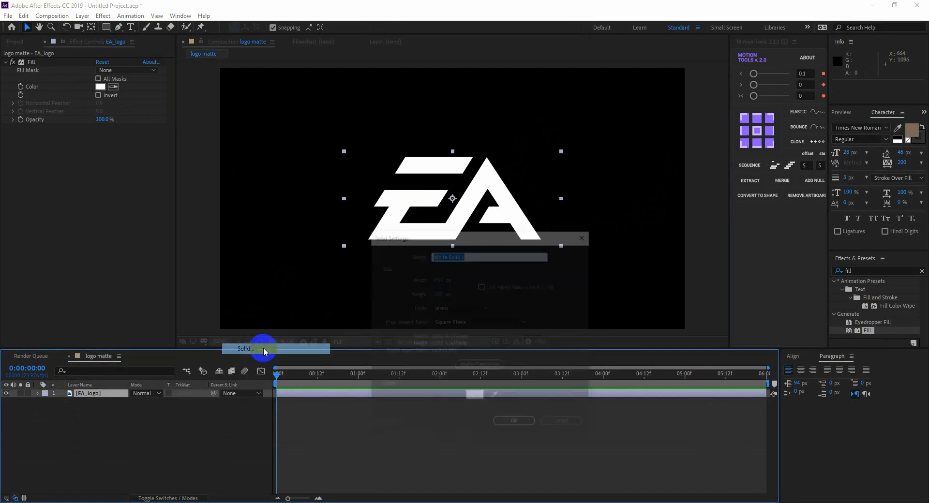
left_click(514, 420)
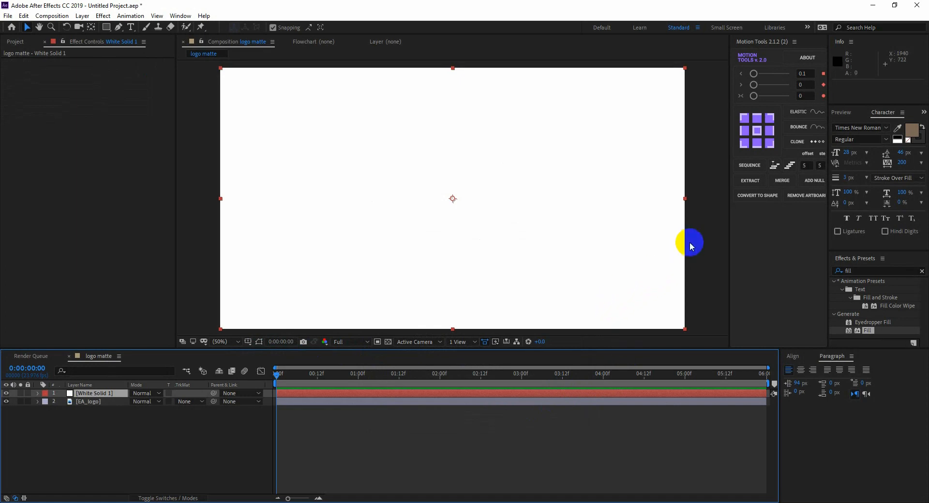
Find the Linear Wipe transition effect and apply it to the white solid
left_click(870, 271)
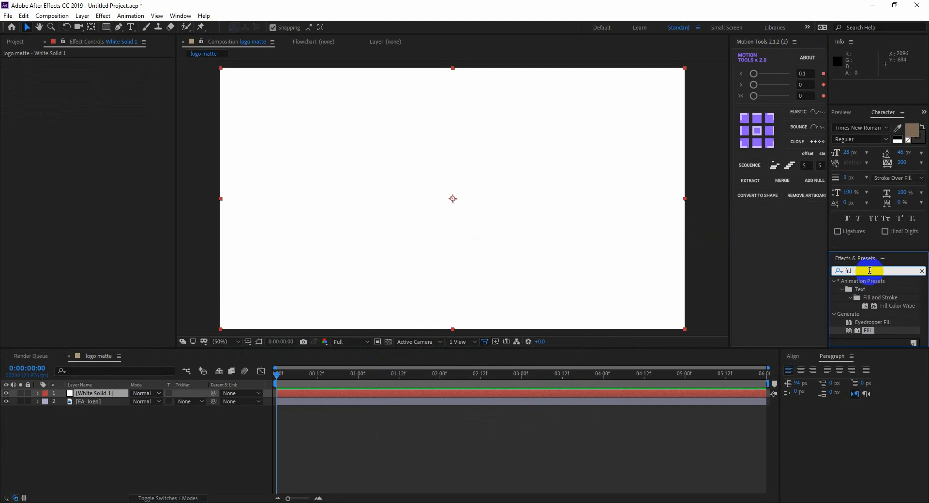
key("BackSpace")
key("BackSpace")
key("BackSpace")
key("BackSpace")
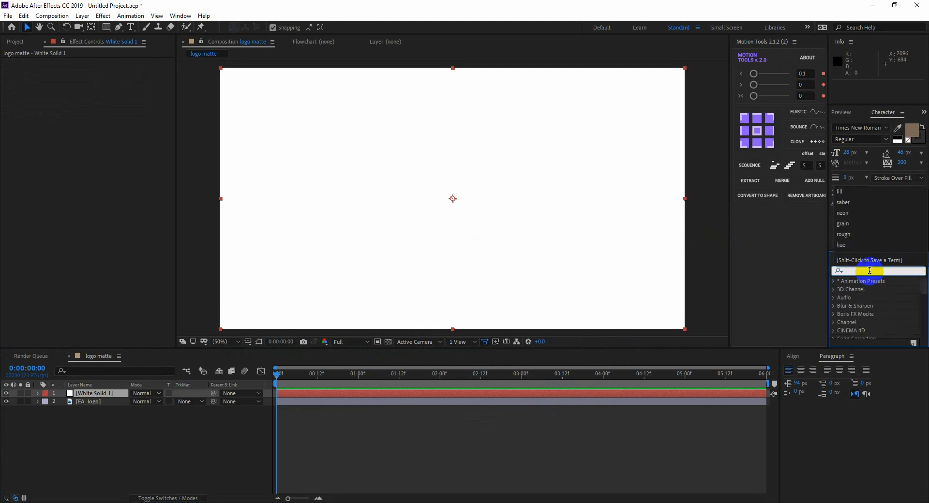
type("linear")
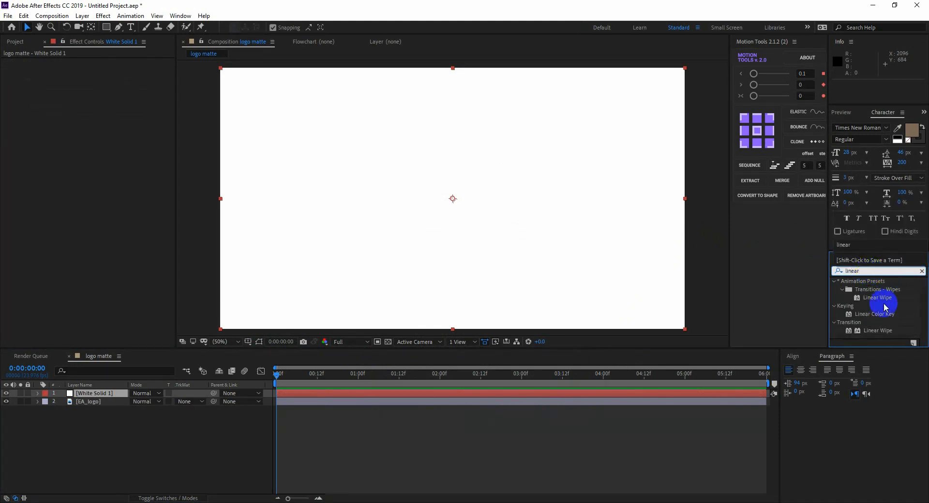
left_click(878, 331)
left_click_drag(878, 331, 485, 239)
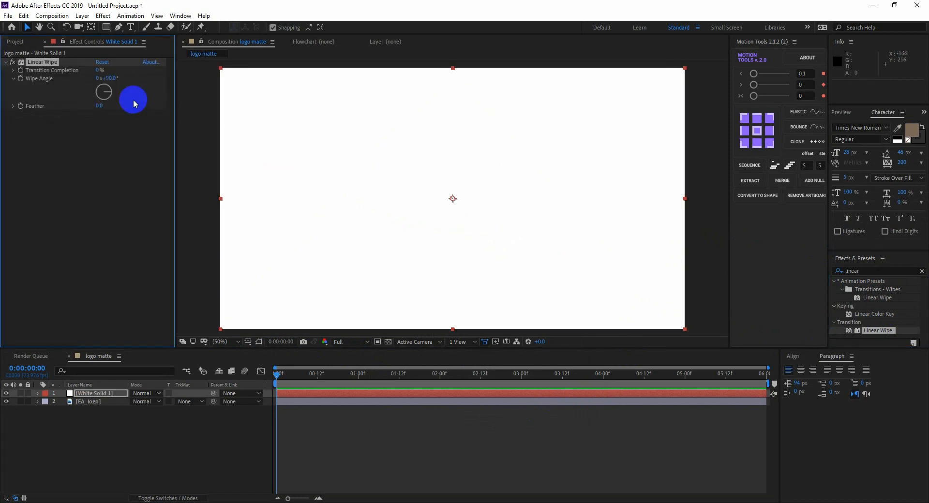
Keyframe the Linear Wipe's Transition Completion from 100% at 0 seconds to 0% at 4 seconds and scrub through the wipe
left_click(302, 378)
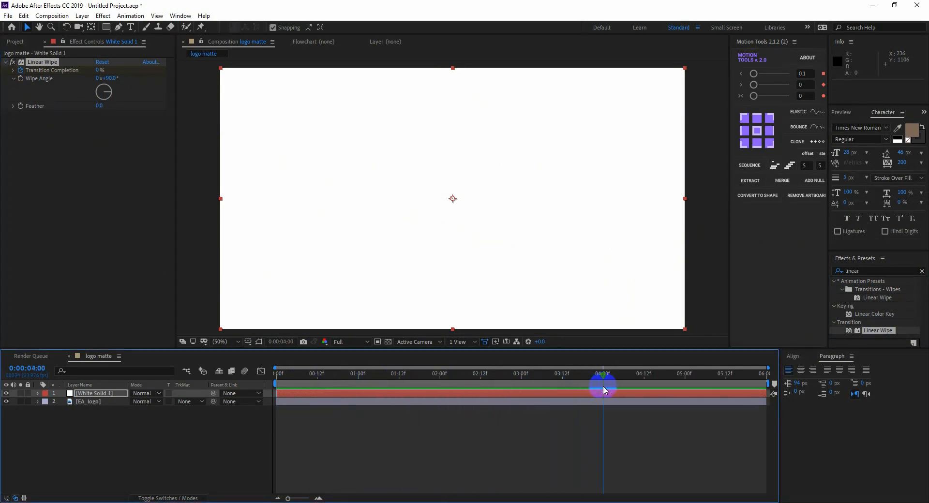
left_click(98, 69)
left_click_drag(99, 69, 91, 71)
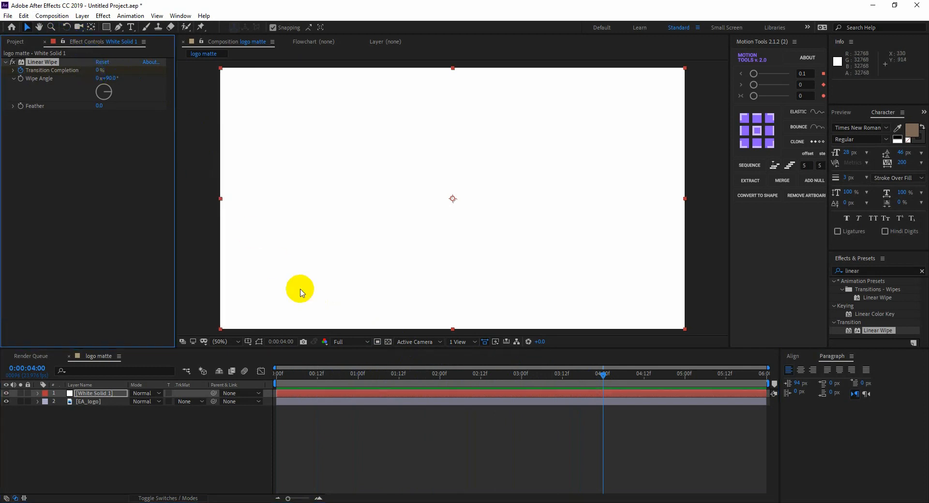
left_click_drag(603, 376, 271, 385)
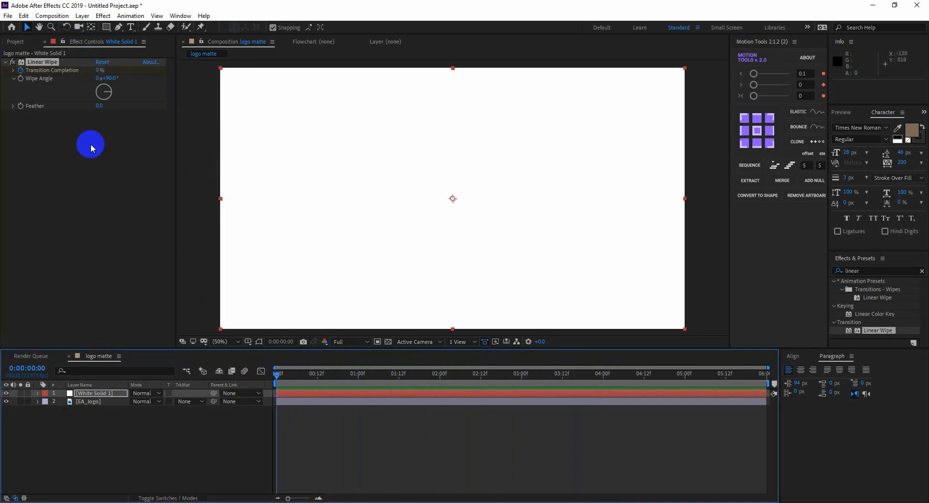
left_click_drag(97, 69, 187, 76)
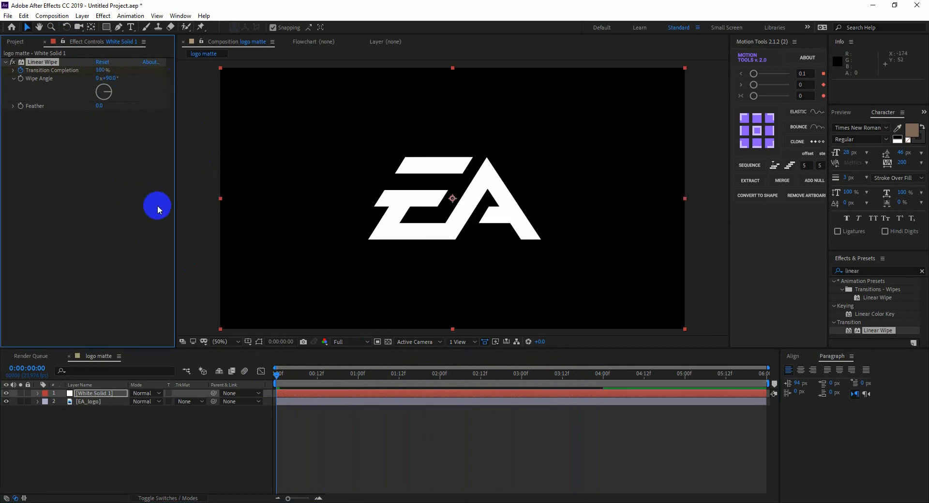
left_click_drag(288, 377, 369, 373)
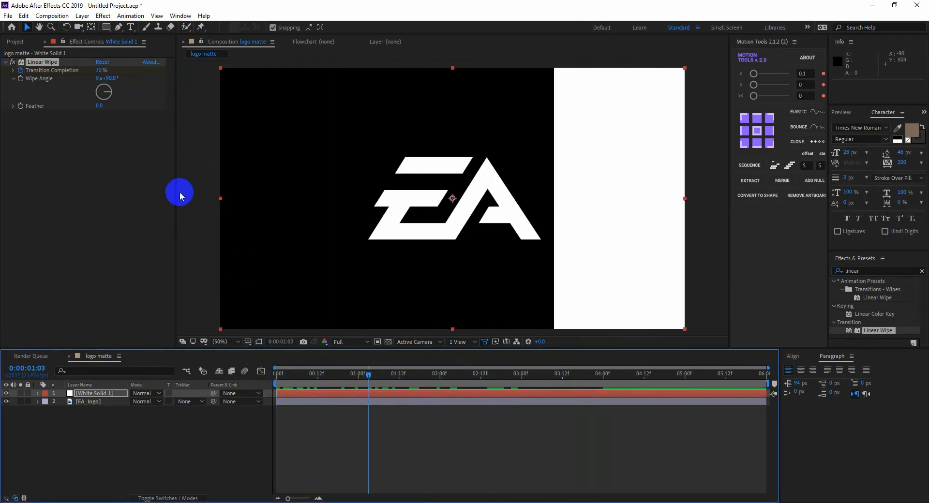
Set the Linear Wipe's Wipe Angle to -60° and scrub the timeline to check the diagonal wipe
left_click(110, 78)
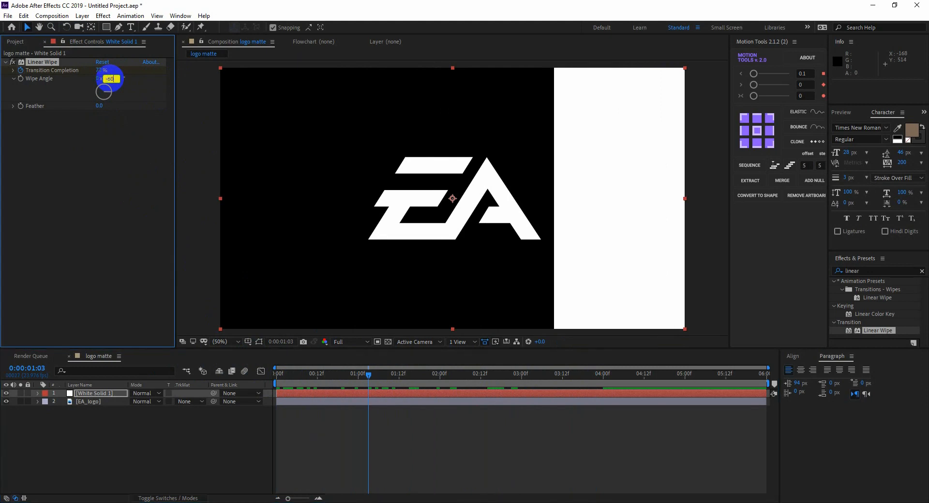
type("-60")
key("Return")
left_click_drag(272, 375, 399, 385)
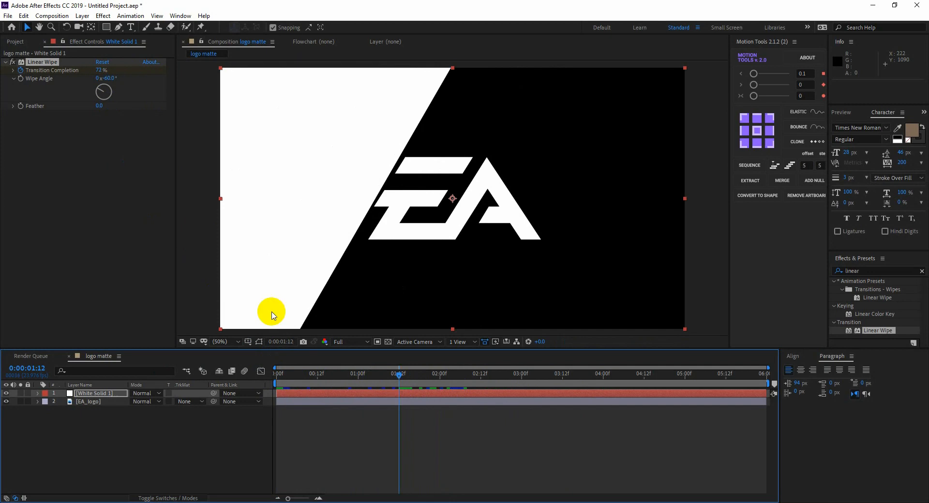
Set the Linear Wipe's Feather to 200 and scrub the timeline to check the softened wipe edge
left_click(99, 105)
type("200")
key("Return")
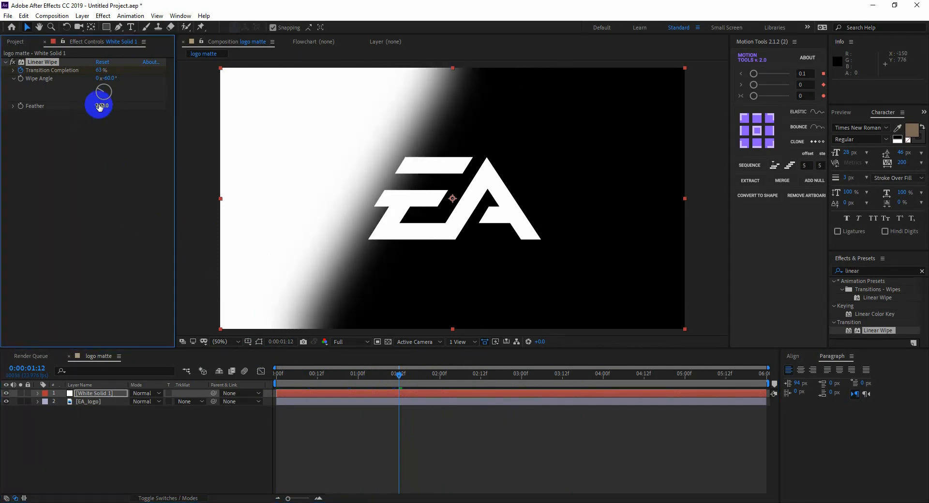
left_click_drag(343, 375, 431, 390)
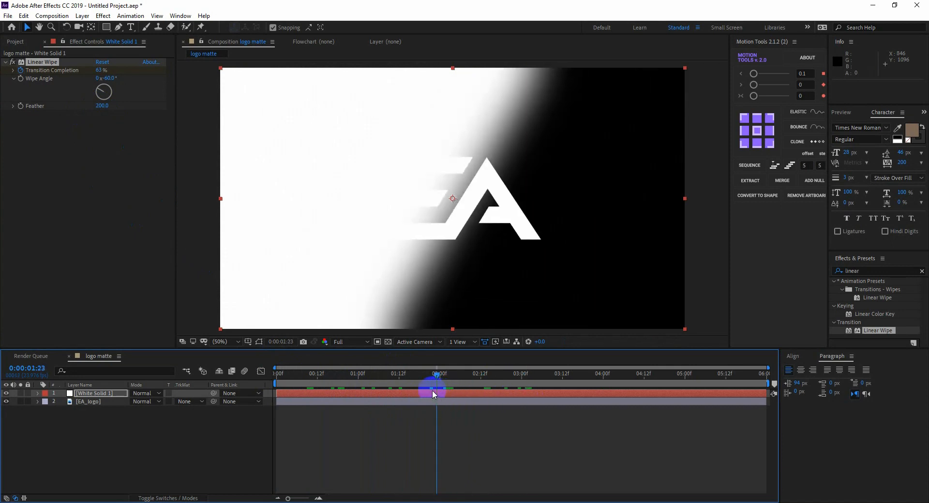
Set the EA_logo layer's track matte to Alpha Matte "White Solid 1" and scrub through the logo reveal
left_click(188, 407)
left_click(193, 425)
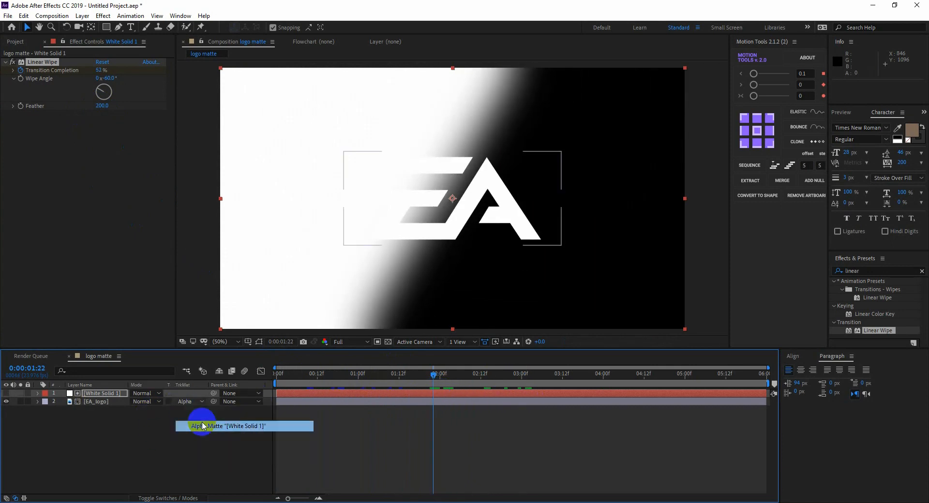
left_click_drag(347, 376, 310, 382)
left_click_drag(431, 385, 580, 382)
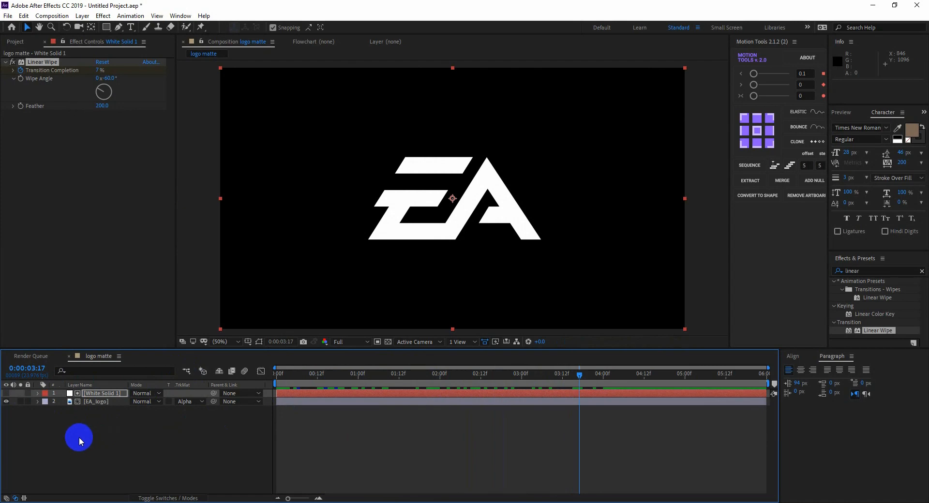
Pre-compose the white solid and EA_logo layers into a composition named logo, moving all attributes into it
left_click_drag(72, 443, 116, 394)
right_click(116, 394)
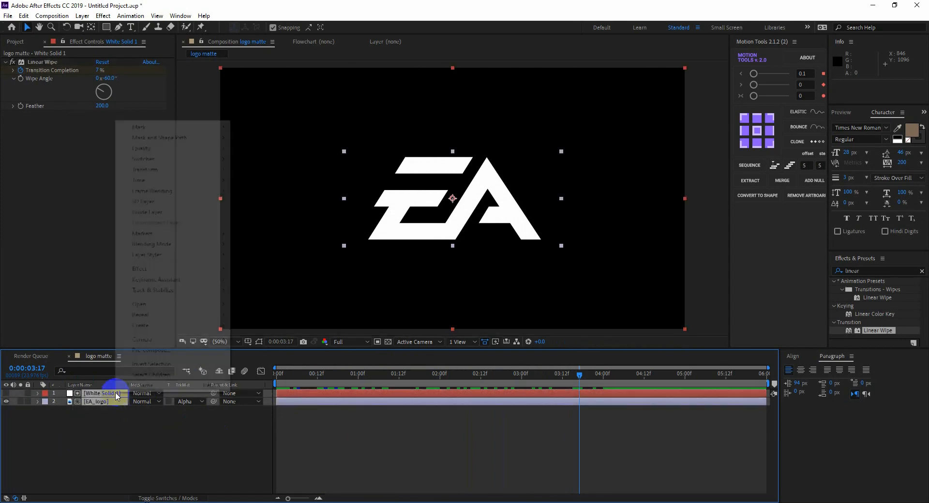
left_click(141, 360)
left_click(393, 262)
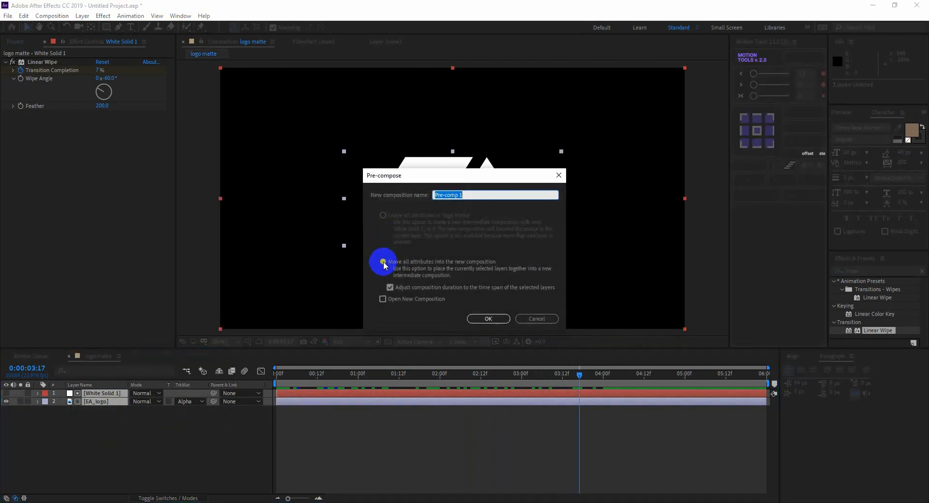
left_click(383, 262)
left_click(489, 319)
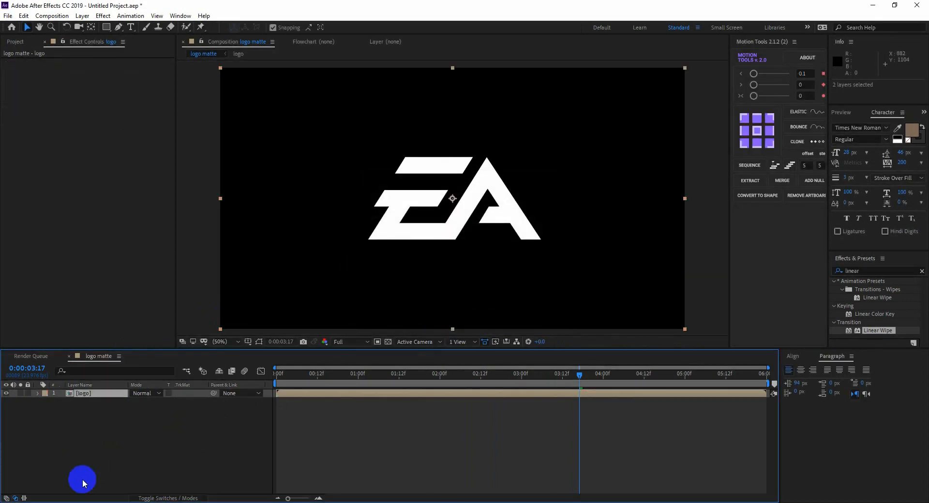
Create a new 1920 x 1080, 6-second composition named saber
left_click(15, 42)
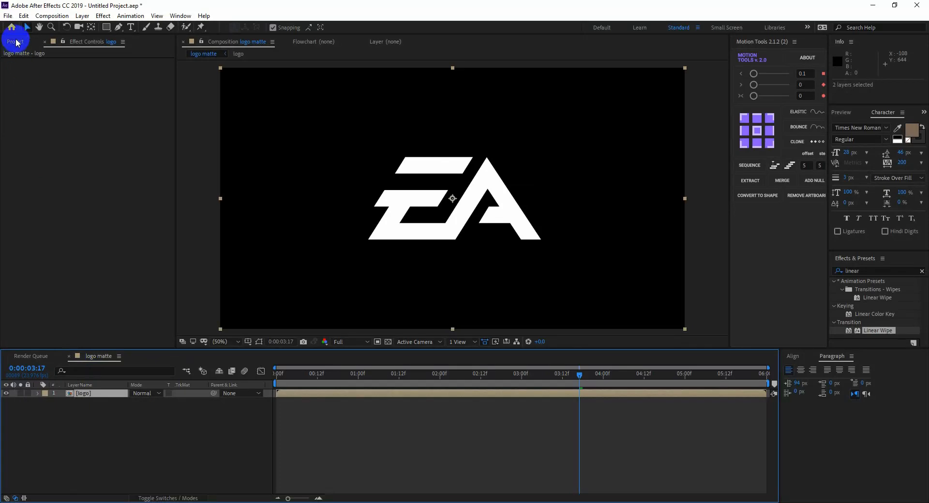
left_click(52, 16)
left_click(56, 27)
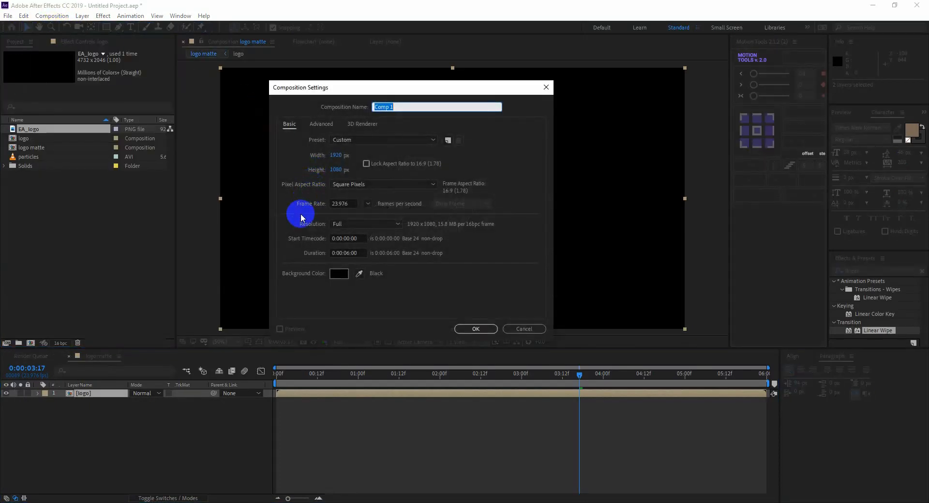
type("saber")
key("Return")
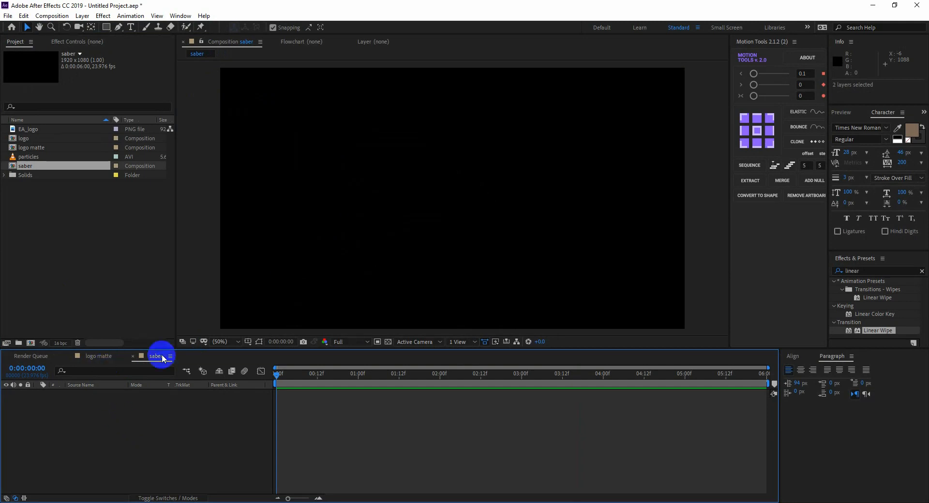
Place the logo matte composition in the saber composition and go to 0:00:03:04 for the full logo
left_click_drag(29, 149, 98, 425)
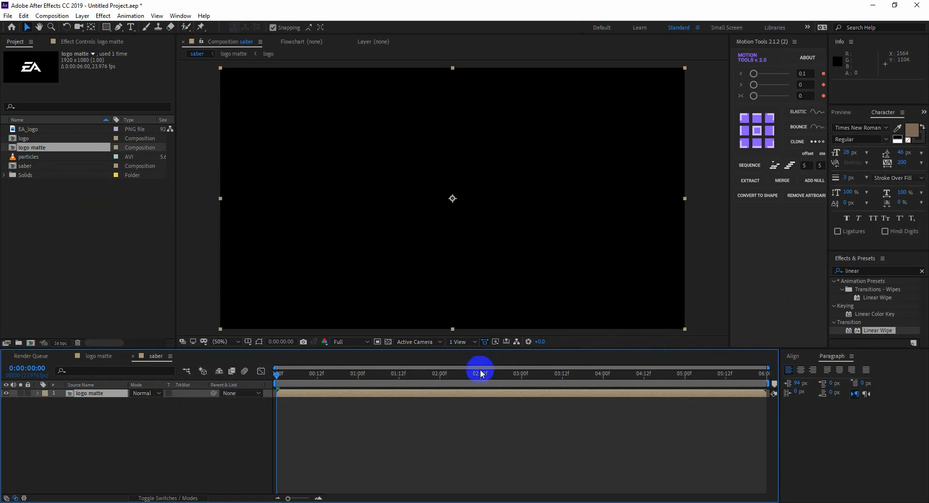
left_click(87, 393)
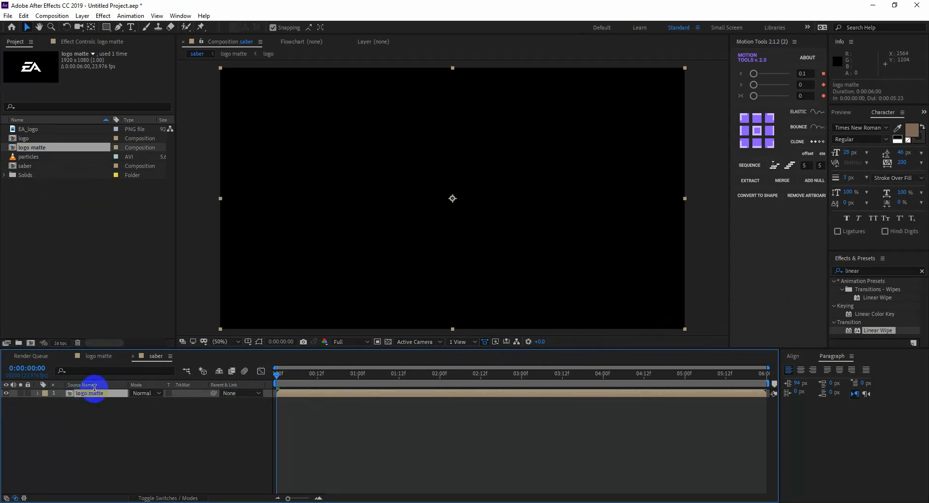
left_click_drag(420, 379, 533, 381)
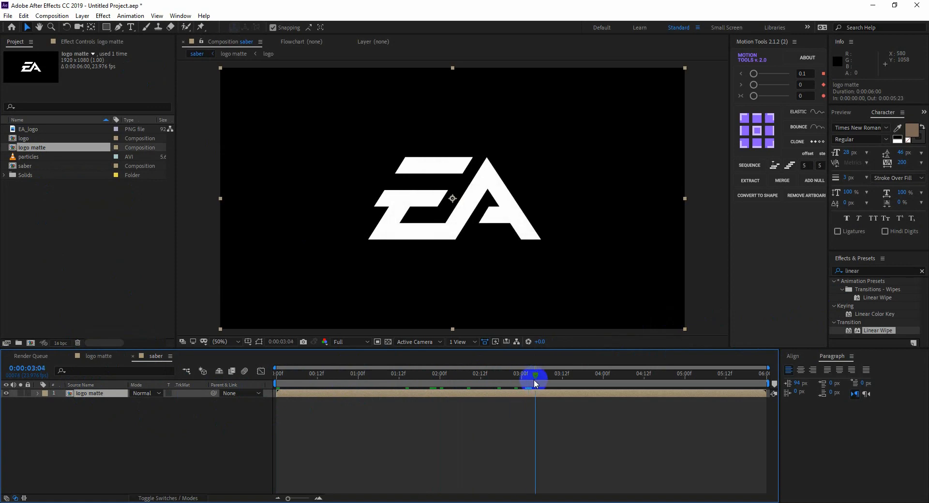
Auto-trace the logo matte layer's Alpha channel at the current frame onto a new layer and display the mask paths
left_click(83, 15)
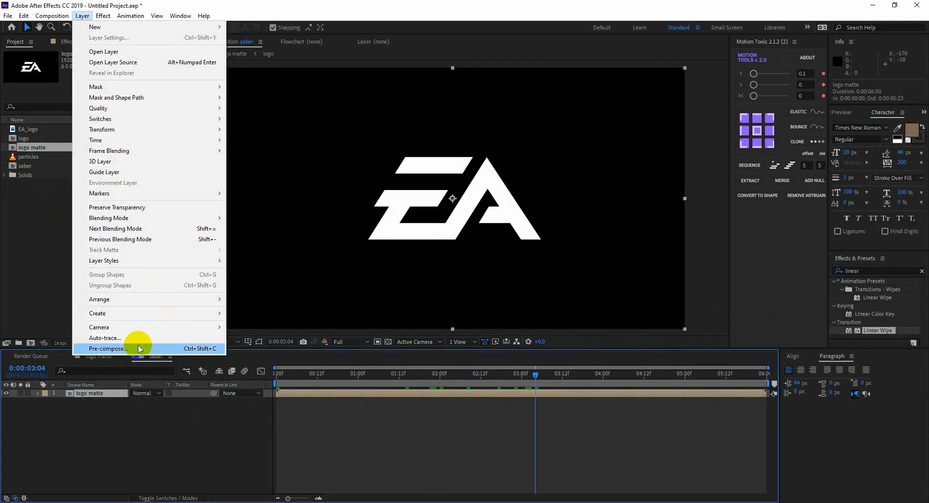
left_click(124, 338)
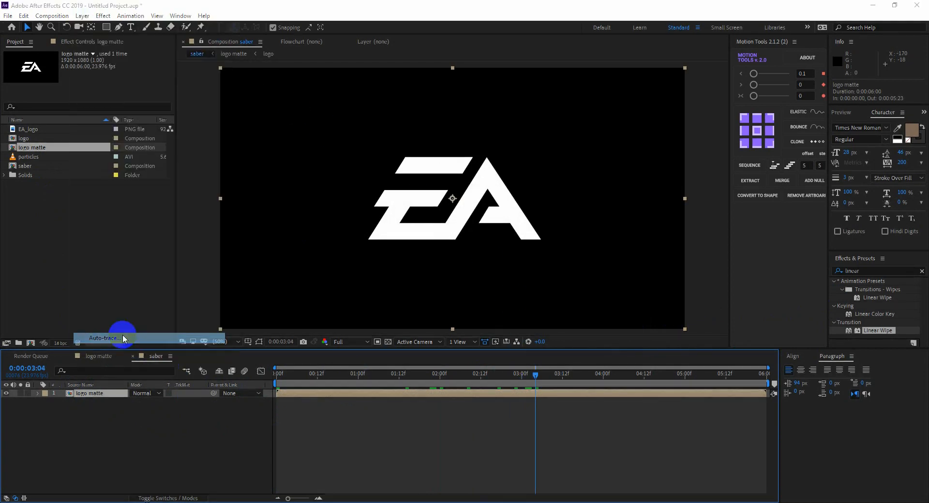
left_click(167, 244)
left_click(194, 317)
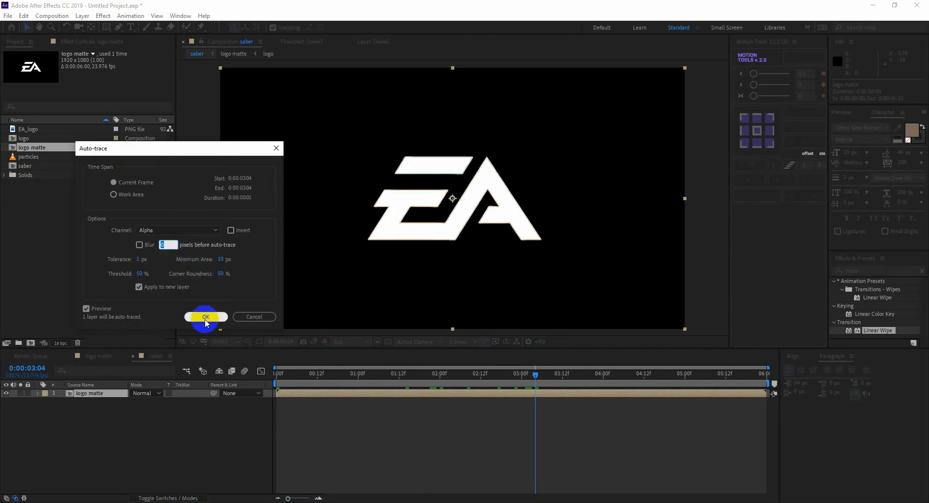
left_click(206, 317)
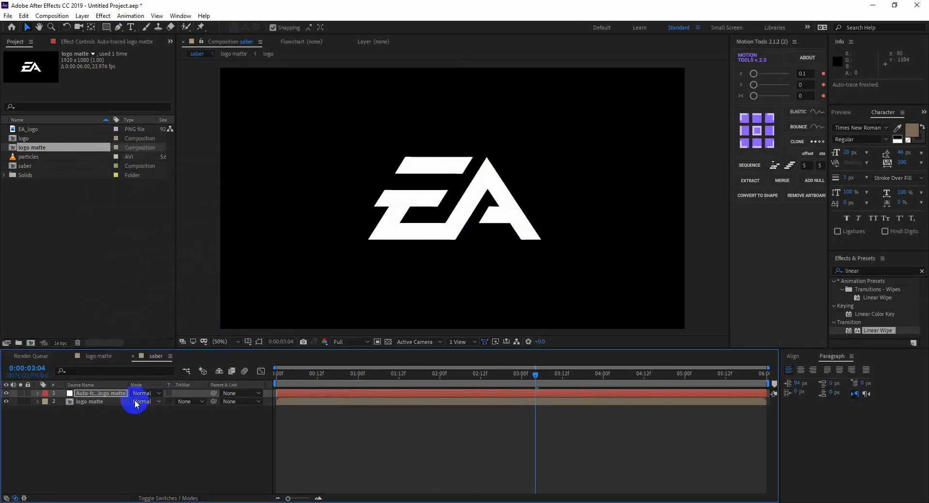
left_click(258, 343)
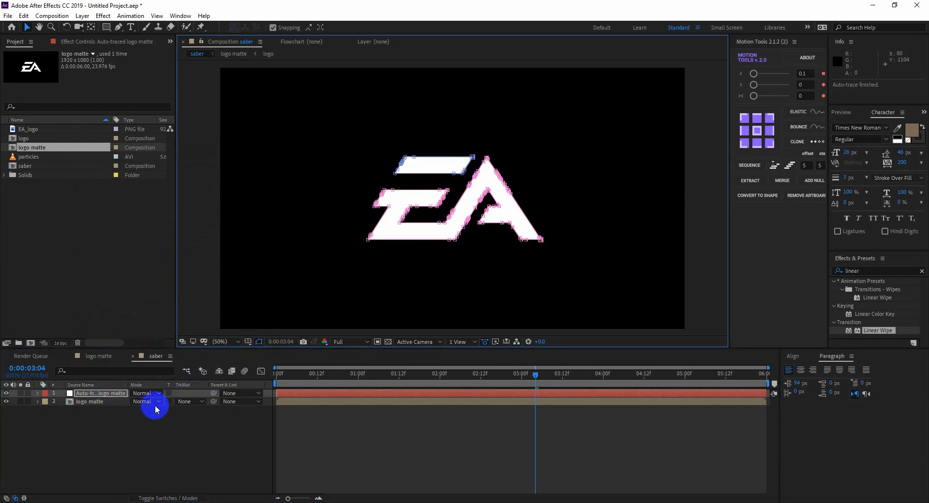
left_click(94, 406)
left_click(37, 403)
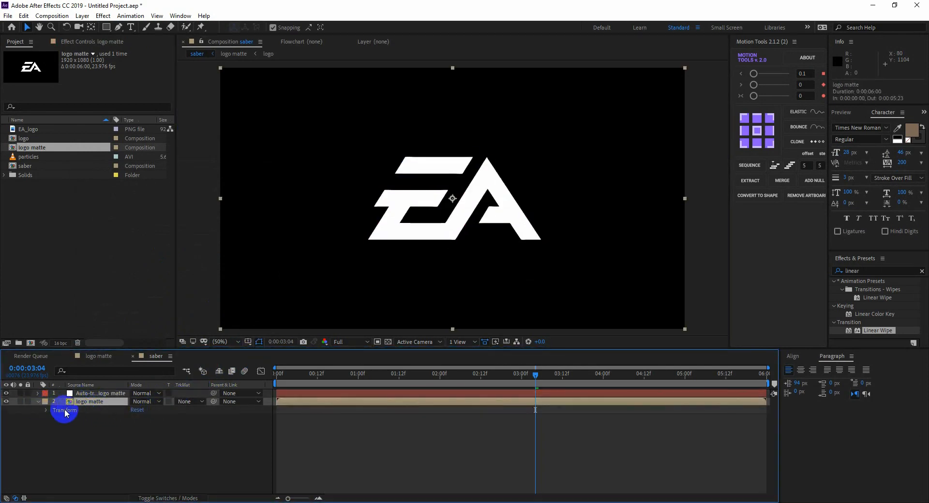
left_click(38, 402)
Find the Saber effect and apply it to the auto-traced logo layer
left_click(87, 395)
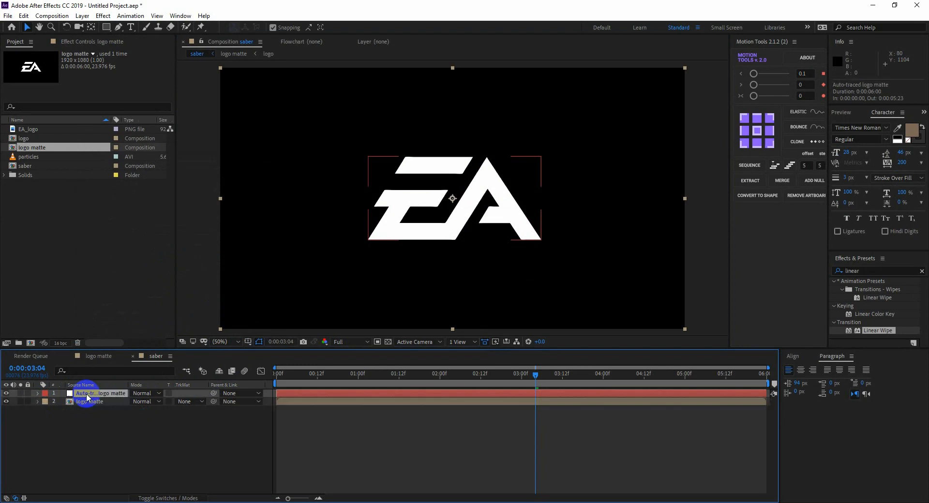
left_click(867, 272)
type("saber")
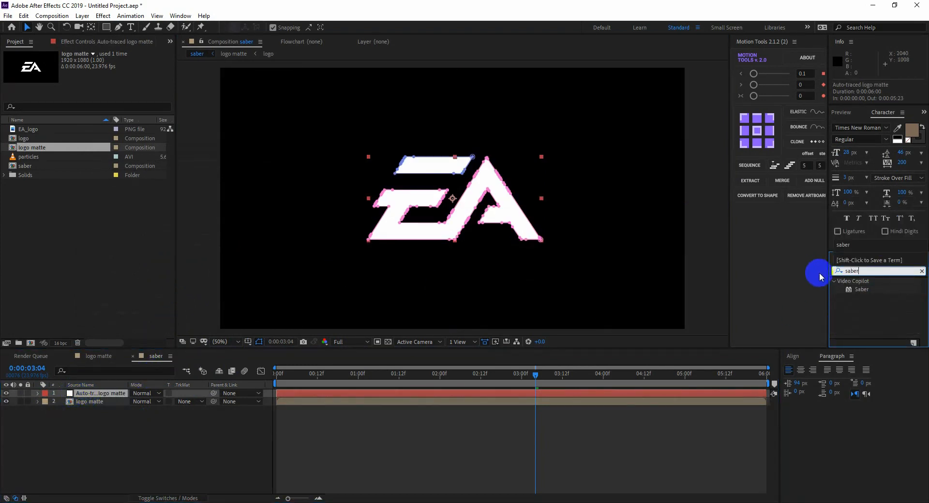
left_click_drag(865, 294, 95, 396)
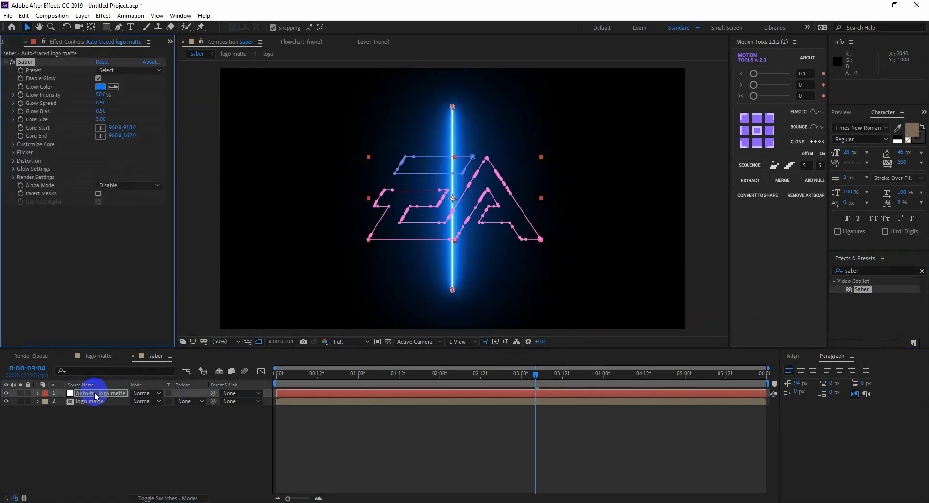
Set Composite Settings in Saber's Render Settings to Transparent
left_click(14, 179)
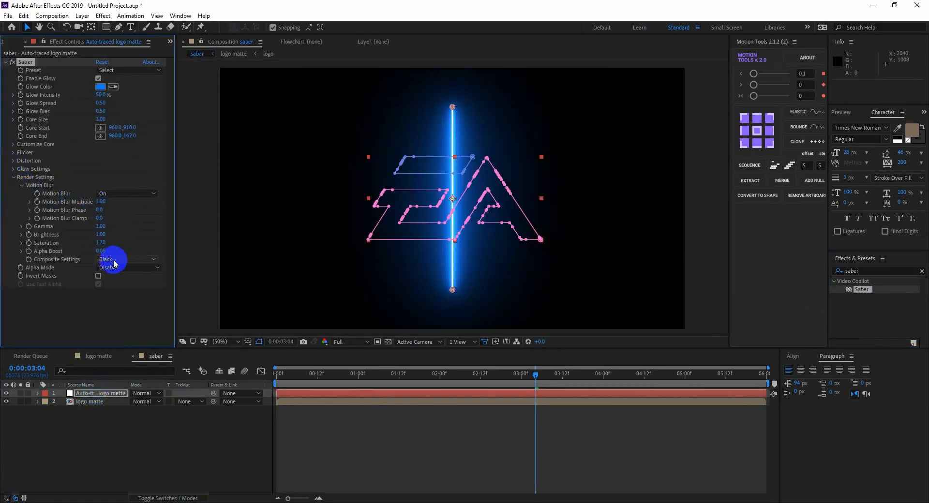
left_click(114, 261)
left_click(114, 270)
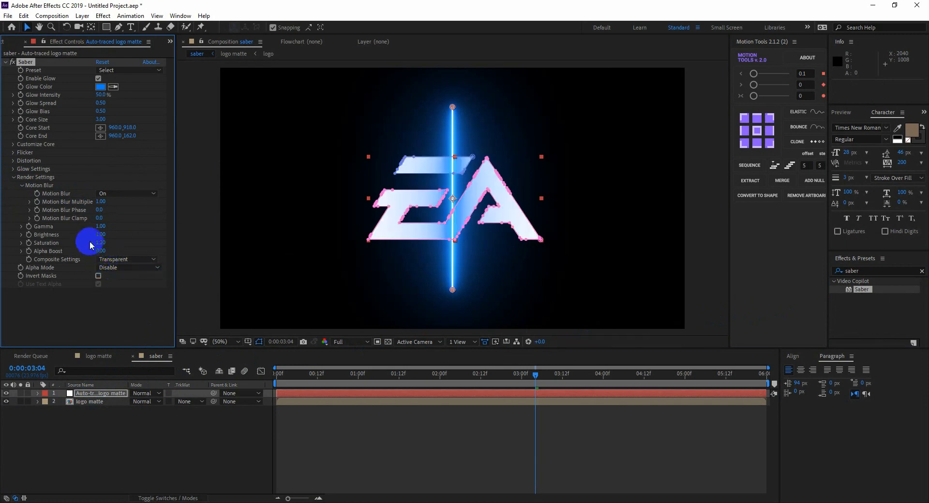
left_click(13, 178)
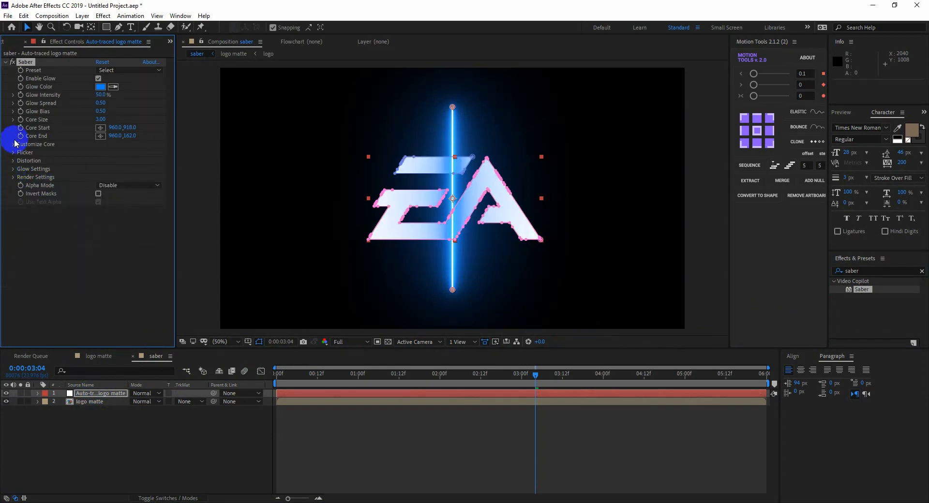
Set Saber's Core Type to Layer Masks and hide the mask paths in the composition view
left_click(13, 144)
left_click(116, 153)
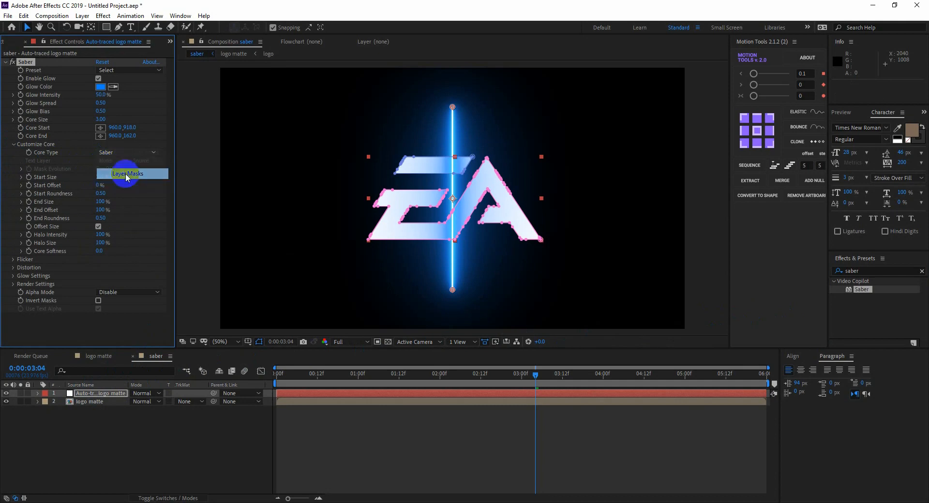
left_click(124, 174)
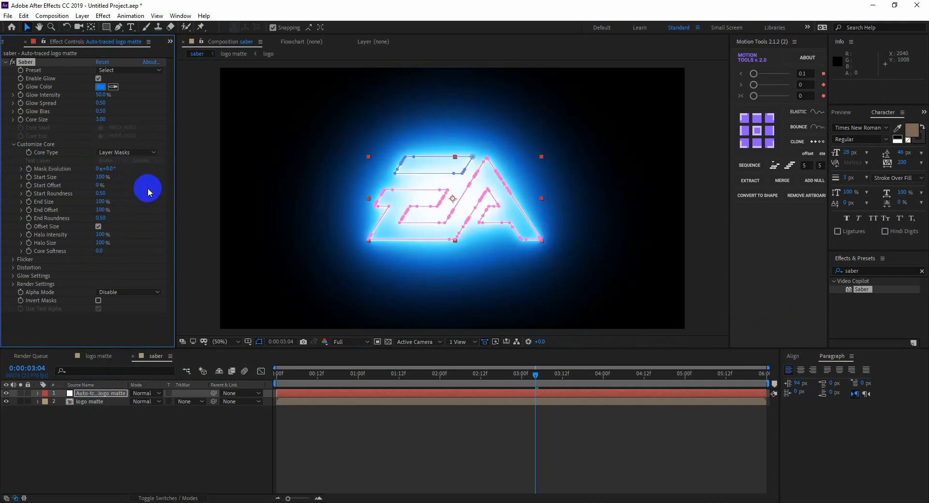
left_click(258, 341)
Choose the Arc Reactor preset for Saber and adjust it to 70% Glow Intensity and 0.04 Glow Bias
left_click(105, 70)
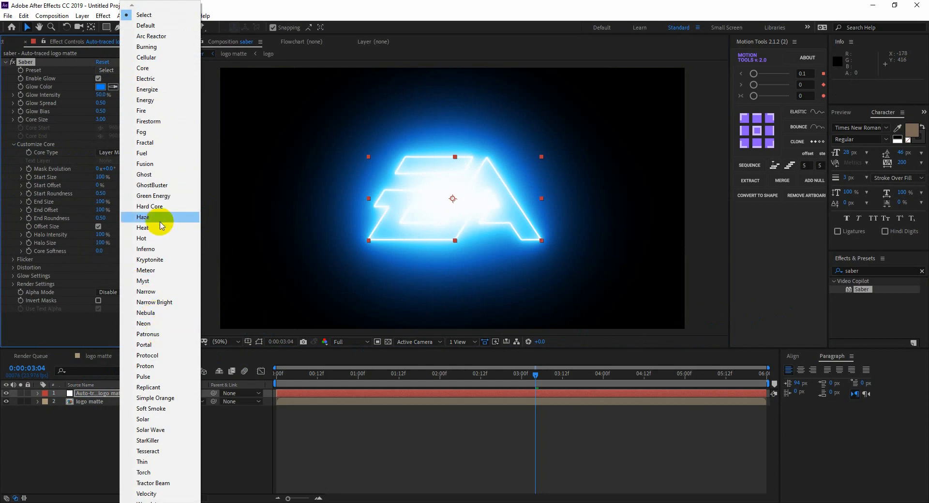
left_click(154, 36)
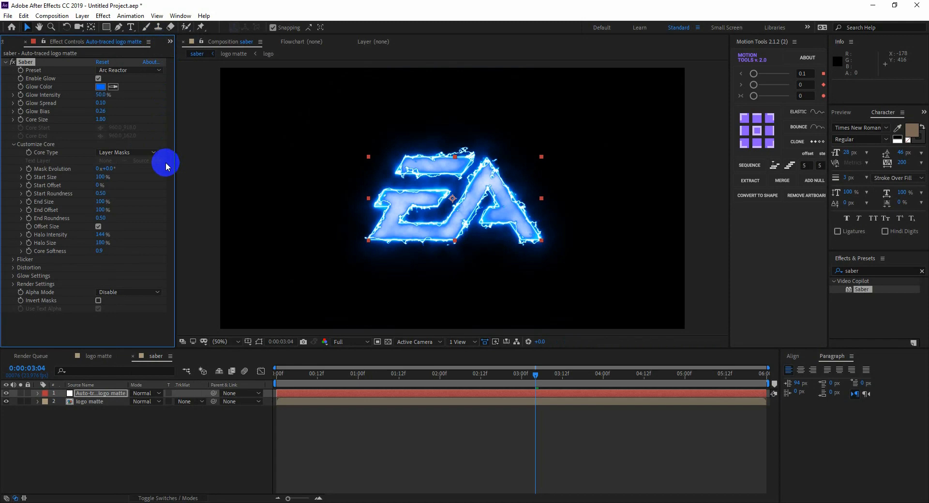
left_click(102, 96)
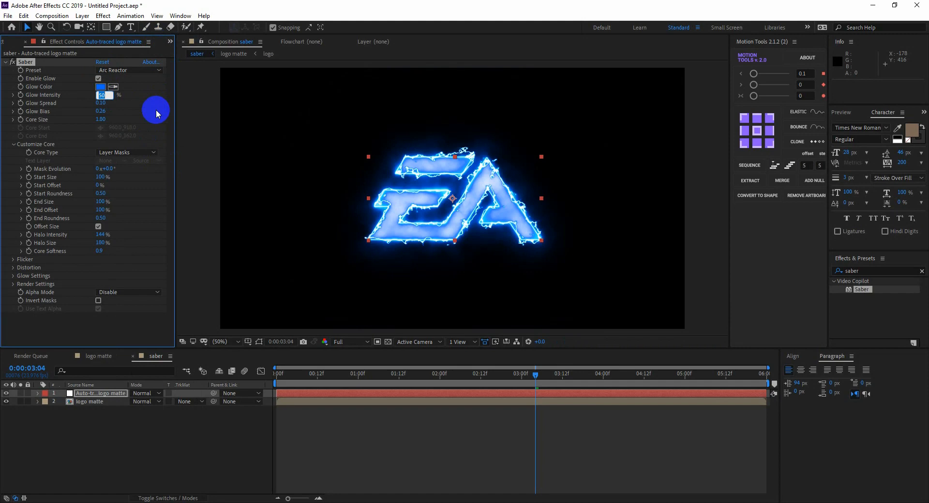
type("70")
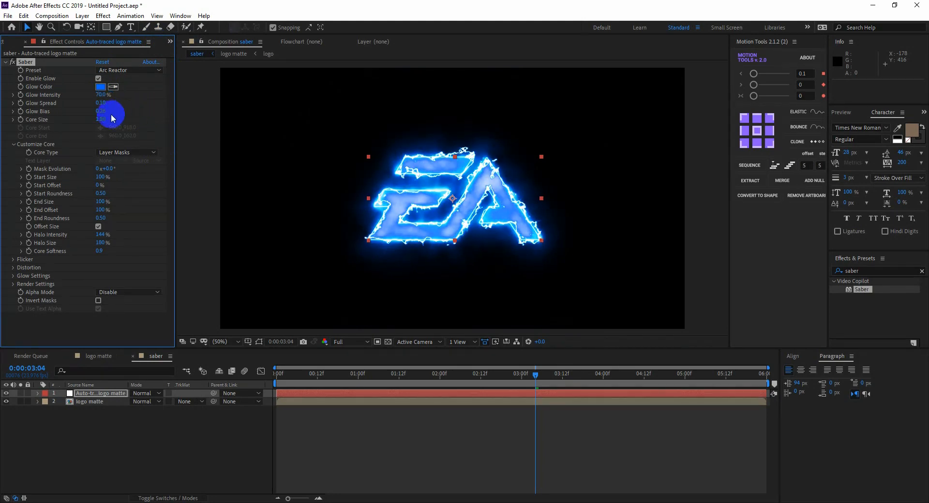
left_click(101, 111)
type("04")
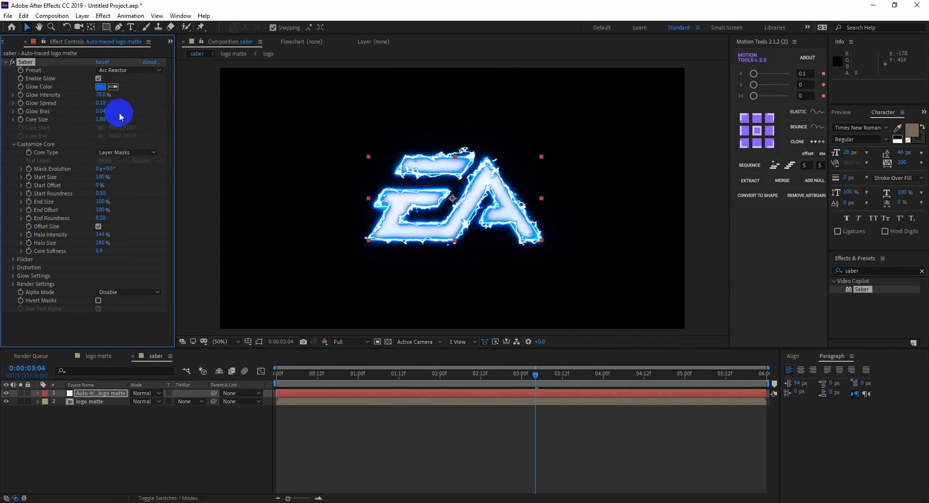
Keyframe Saber's Core Size at 0.00 at the start of the timeline
left_click_drag(385, 373, 246, 379)
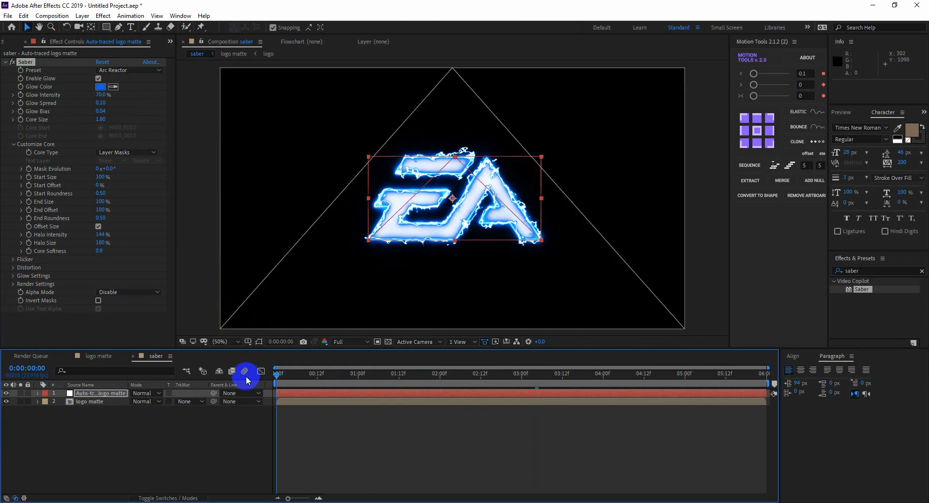
left_click(21, 122)
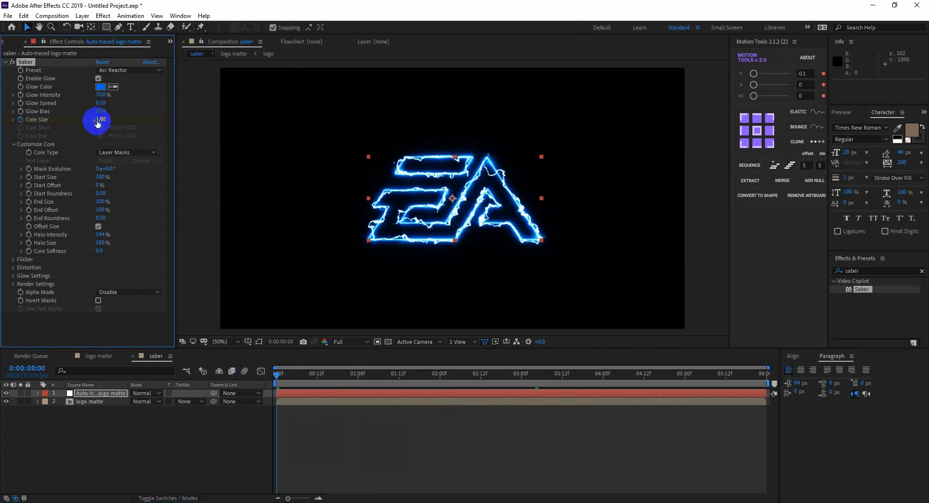
left_click_drag(97, 122, 29, 124)
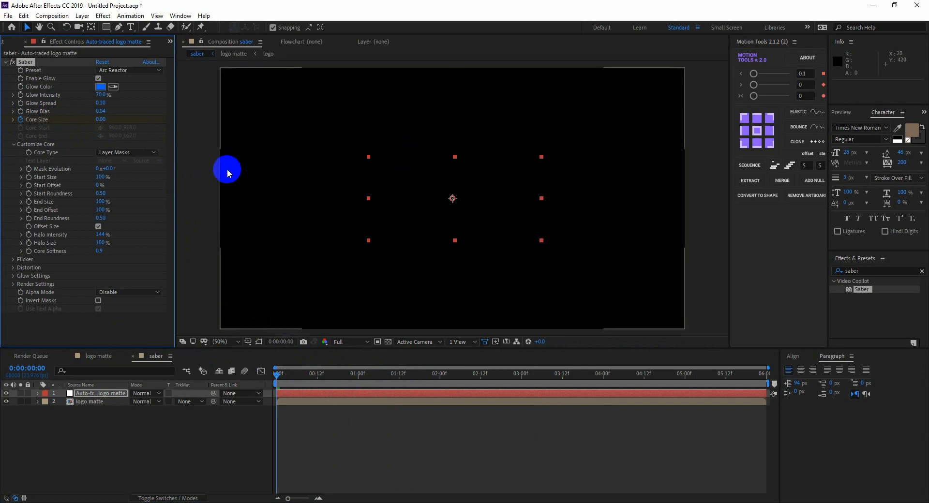
Keyframe Saber's Core Size at 1.00 at the 1:00 mark
left_click(251, 416)
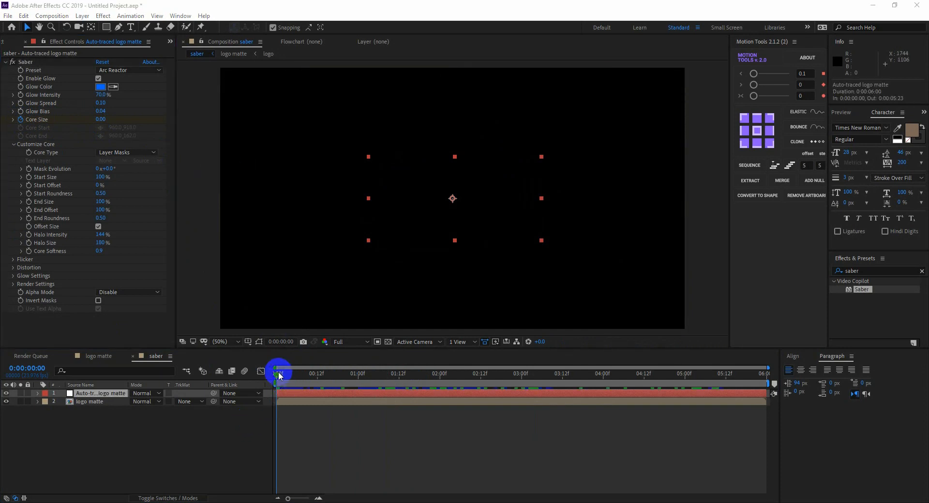
left_click_drag(279, 375, 360, 388)
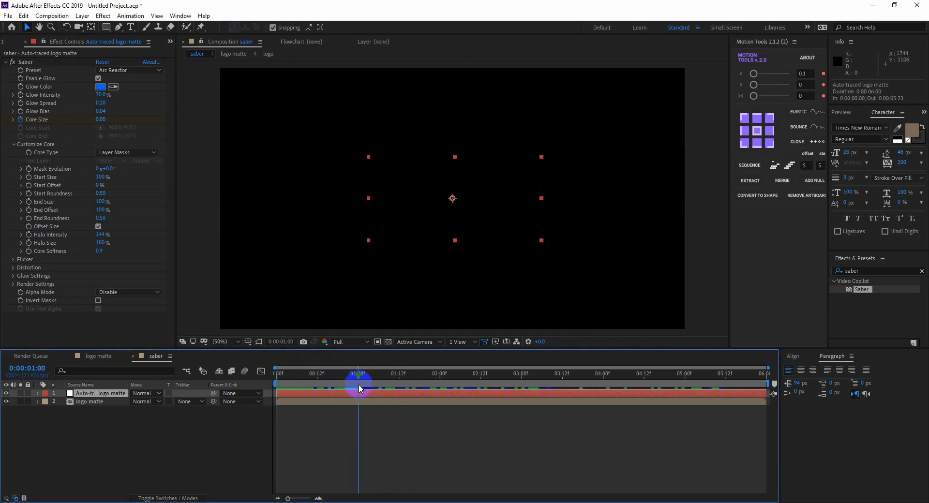
left_click(100, 120)
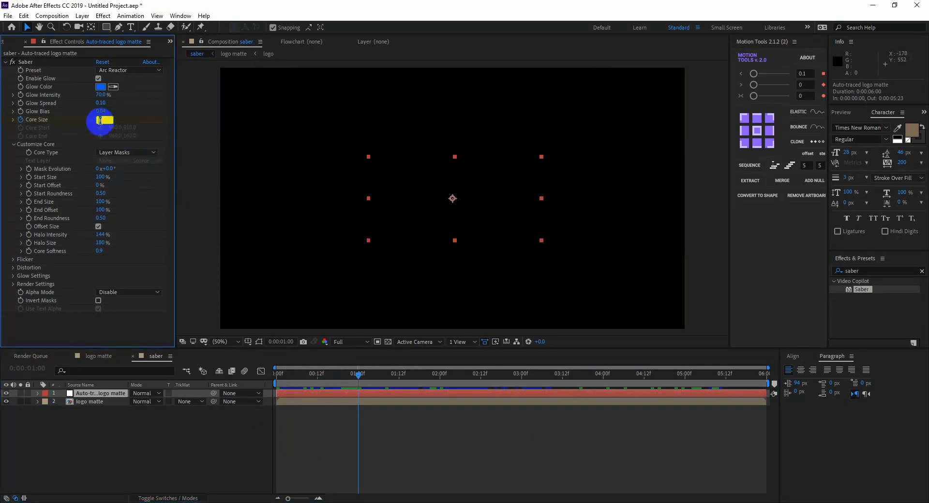
type("1")
key("Return")
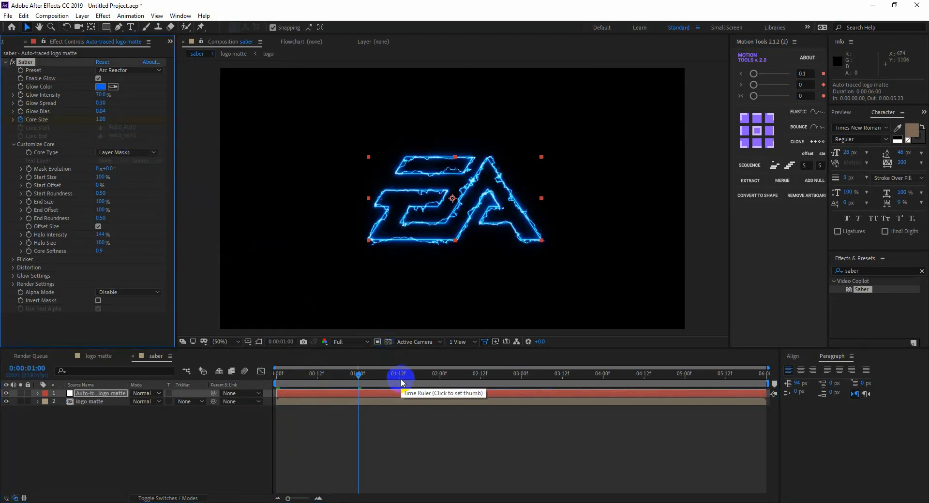
Reveal the auto-traced layer's keyframed properties and add a Core Size keyframe holding the 1.00 value at 2:00
left_click_drag(402, 379, 440, 379)
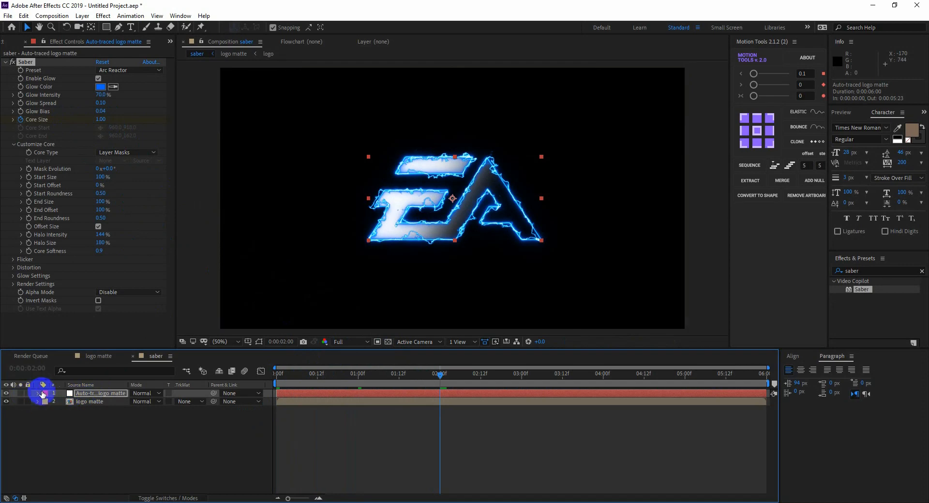
left_click(84, 393)
key("u")
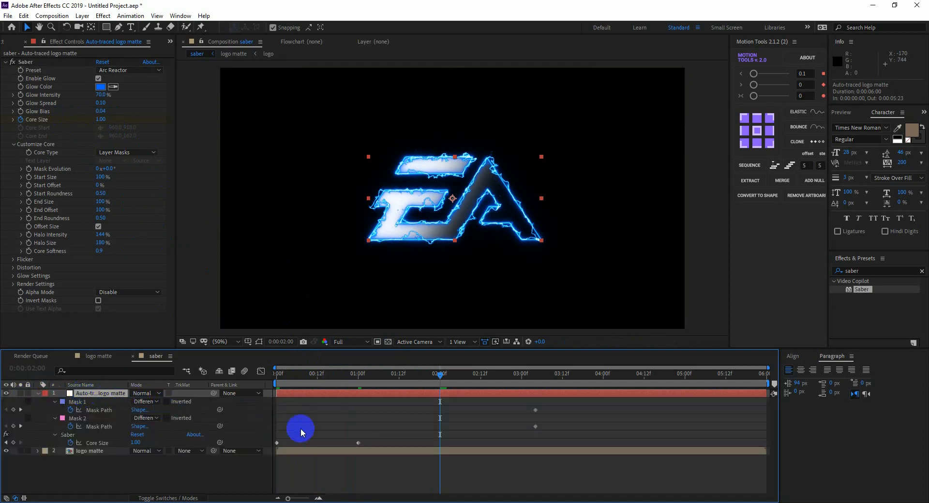
left_click(13, 443)
left_click(544, 403)
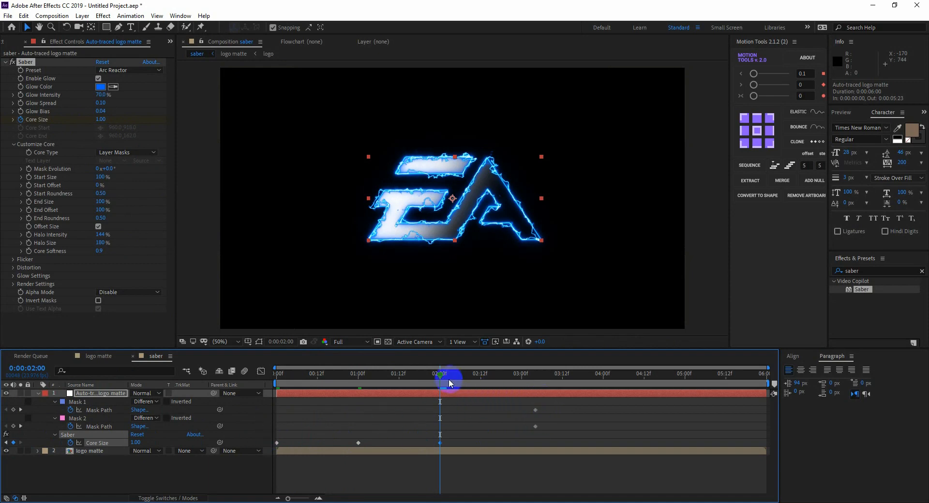
Keyframe Saber's Core Size at 0.00 at 3:13
left_click_drag(449, 379, 565, 382)
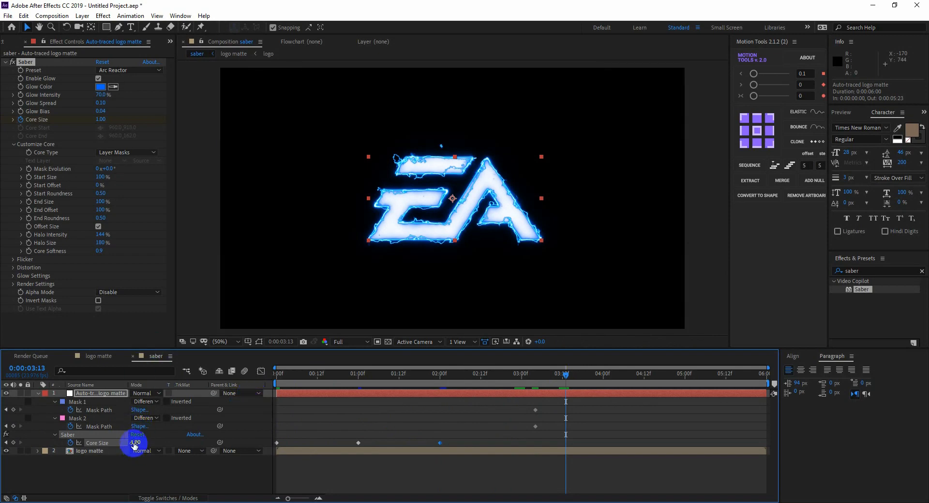
key("Return")
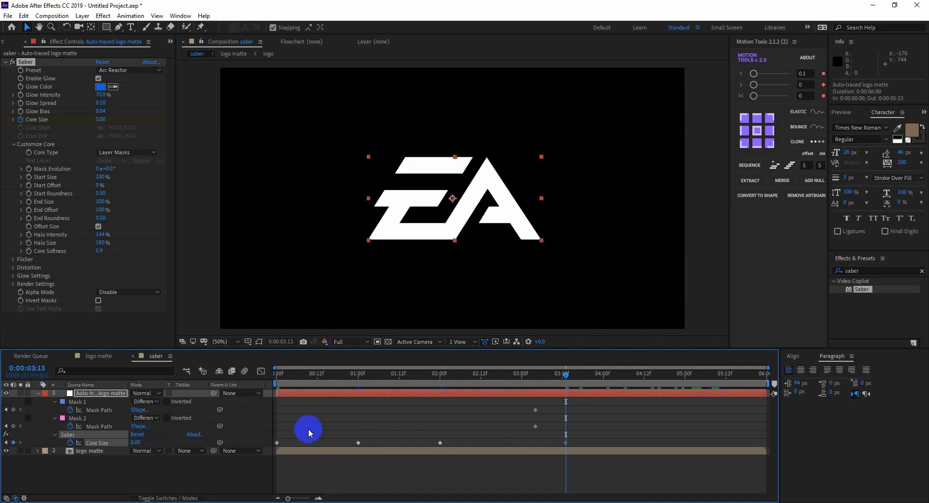
left_click_drag(672, 379, 768, 382)
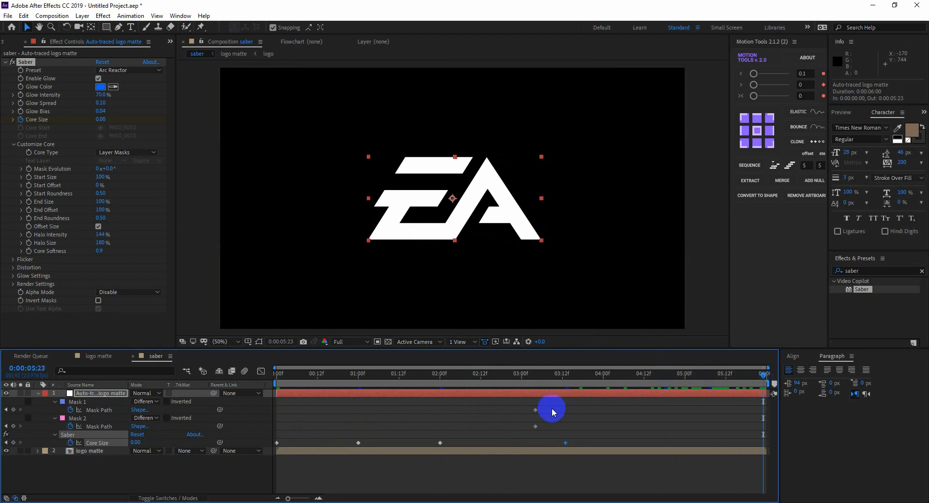
Enable Mask Evolution keyframing at the start of the timeline and set Saber's Start Offset to 75%
left_click_drag(484, 373, 271, 369)
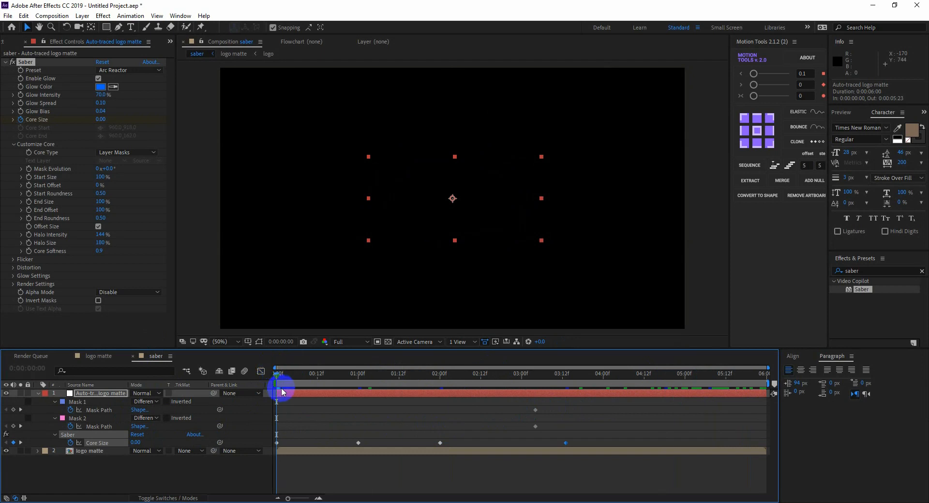
left_click(28, 169)
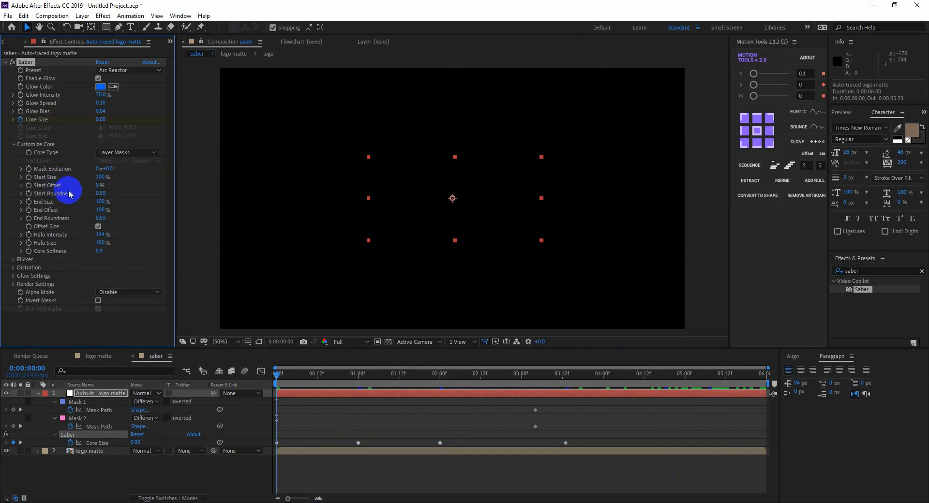
left_click_drag(100, 185, 112, 185)
left_click(100, 185)
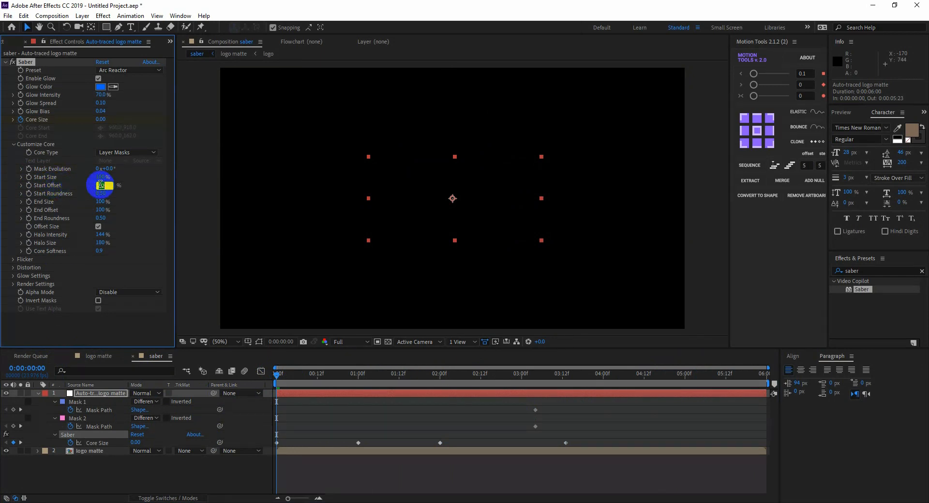
type("75")
key("Return")
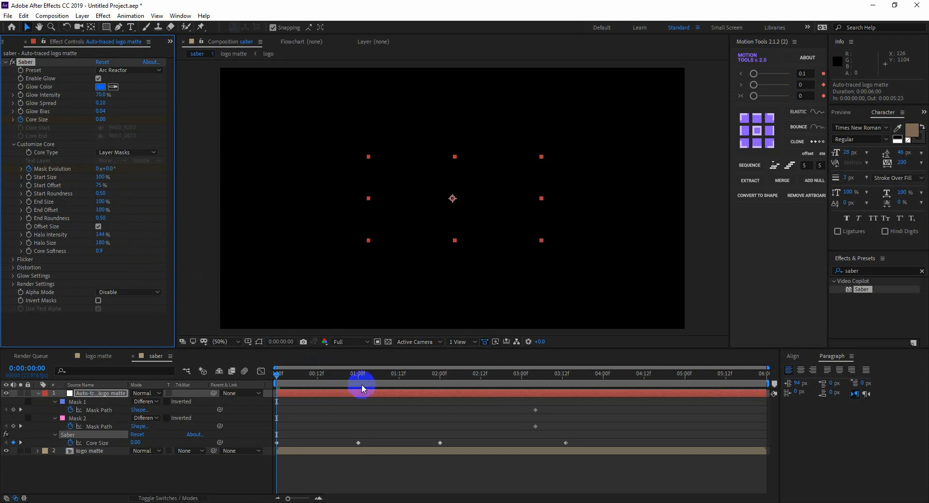
Keyframe Saber's Mask Evolution at 2 full revolutions at 5:23, the last frame
left_click_drag(707, 375, 811, 386)
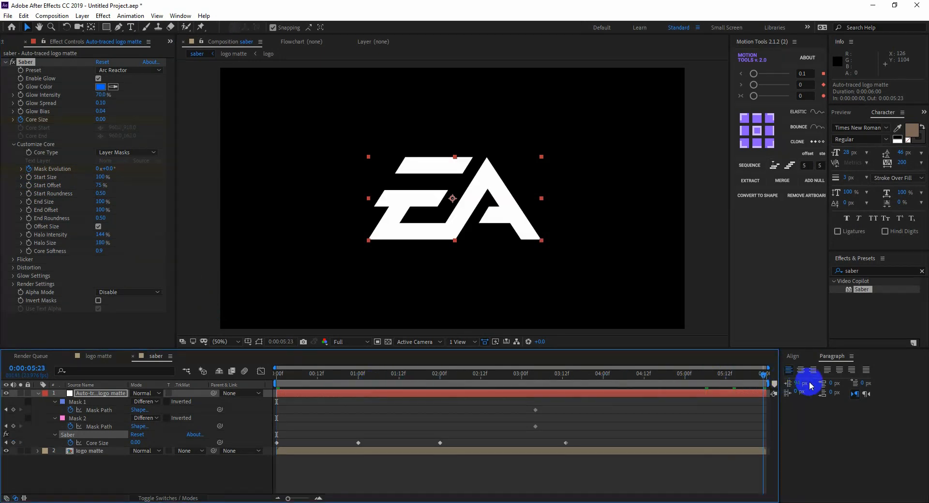
left_click(95, 169)
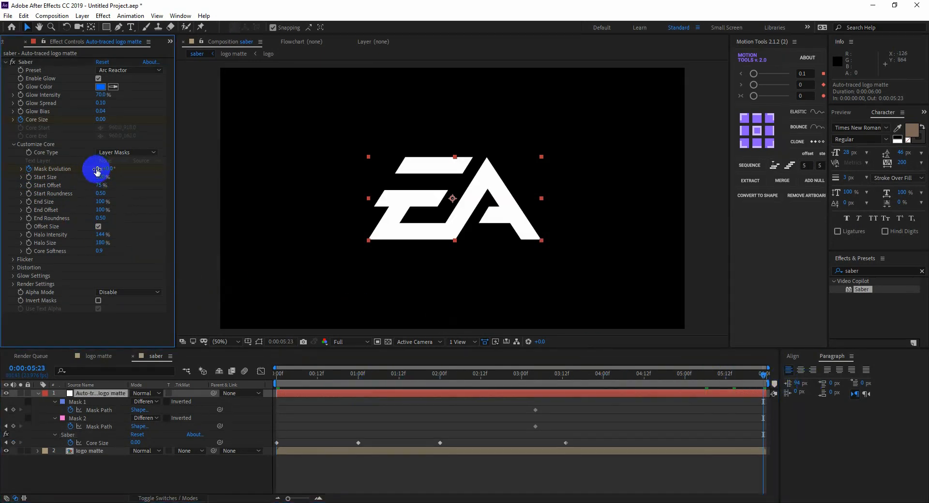
left_click(97, 168)
type("2")
key("Return")
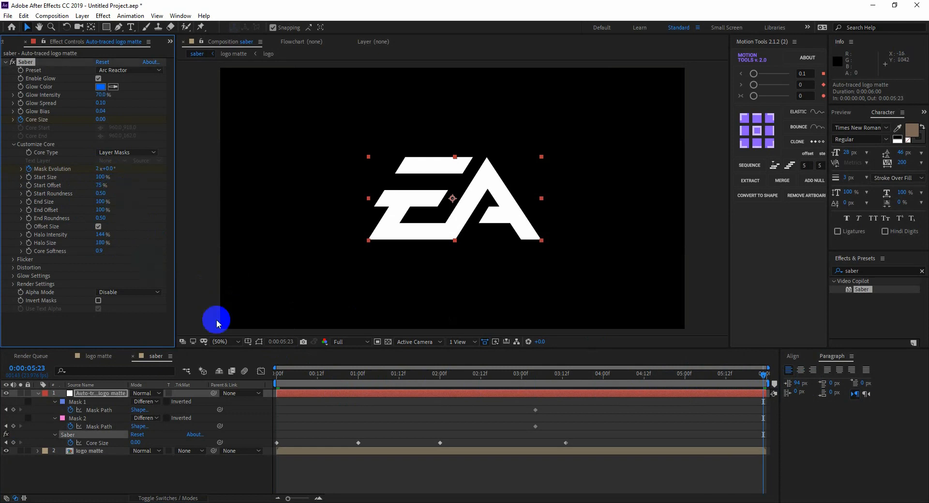
Preview the moving glow along the timeline and lower the composition preview resolution to Half
left_click_drag(290, 374, 351, 378)
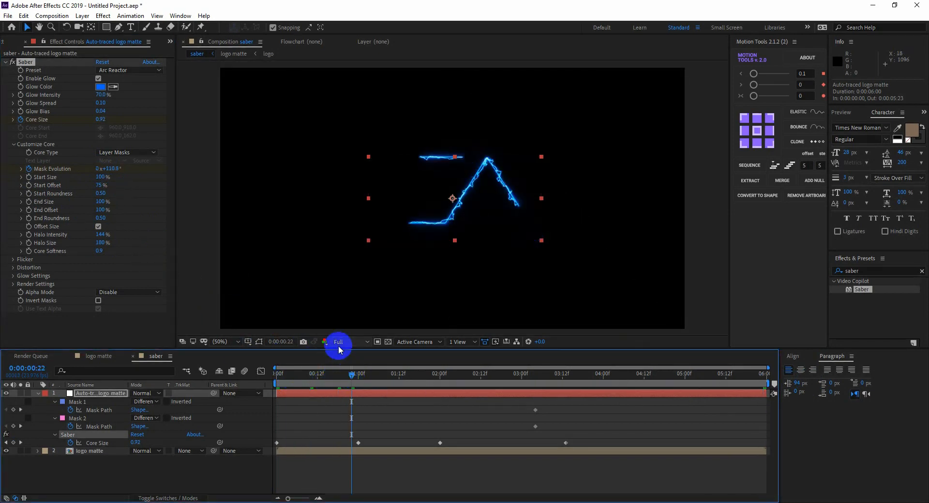
left_click(340, 343)
left_click(345, 377)
Keyframe Saber's End Size at 0% at the start of the timeline
left_click_drag(296, 373, 252, 373)
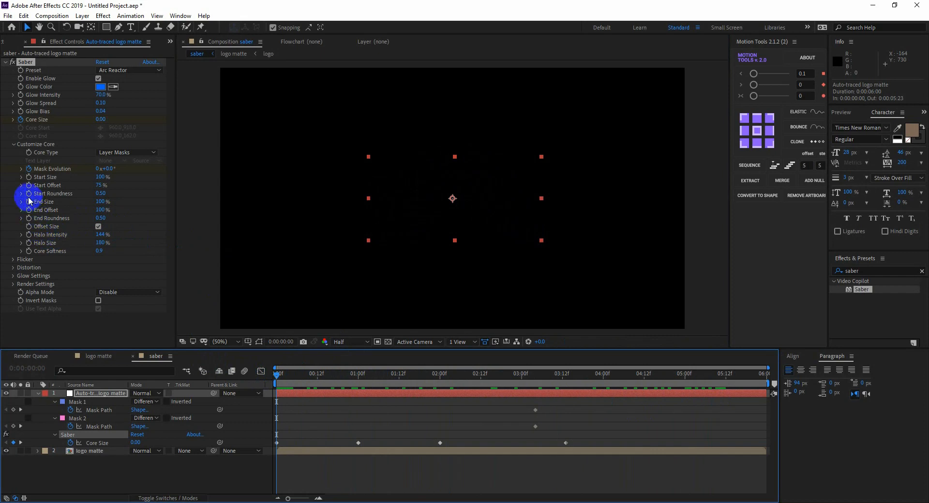
left_click(49, 208)
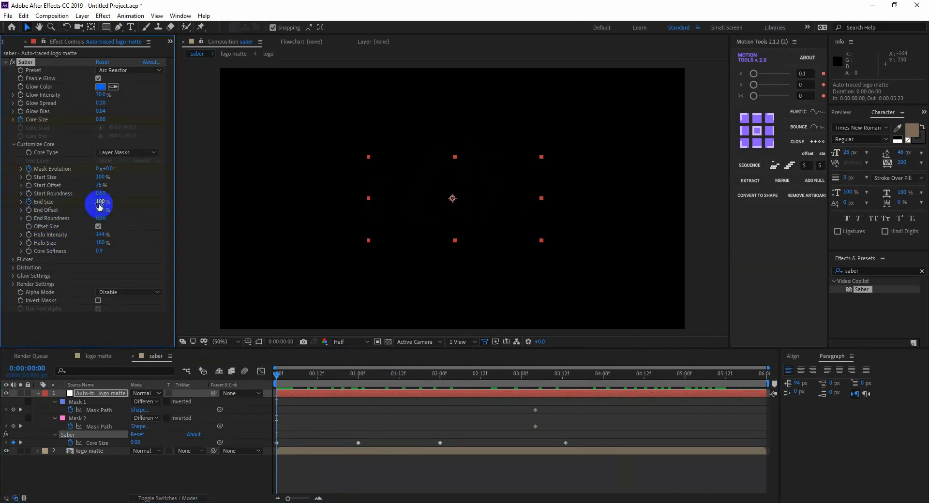
mouse_move(99, 203)
left_mouse_down()
mouse_move(51, 202)
mouse_move(93, 201)
mouse_move(82, 201)
left_mouse_up()
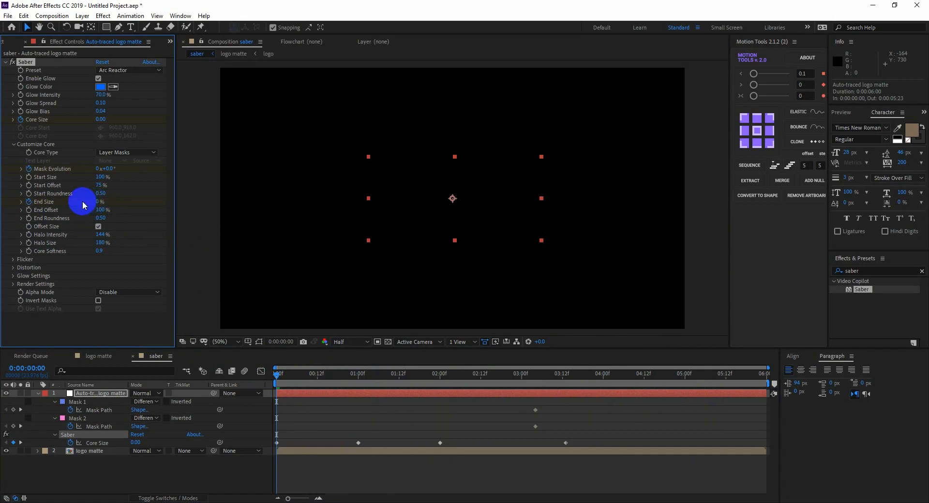
Keyframe Saber's End Size at 100% at 1:05
left_click(375, 376)
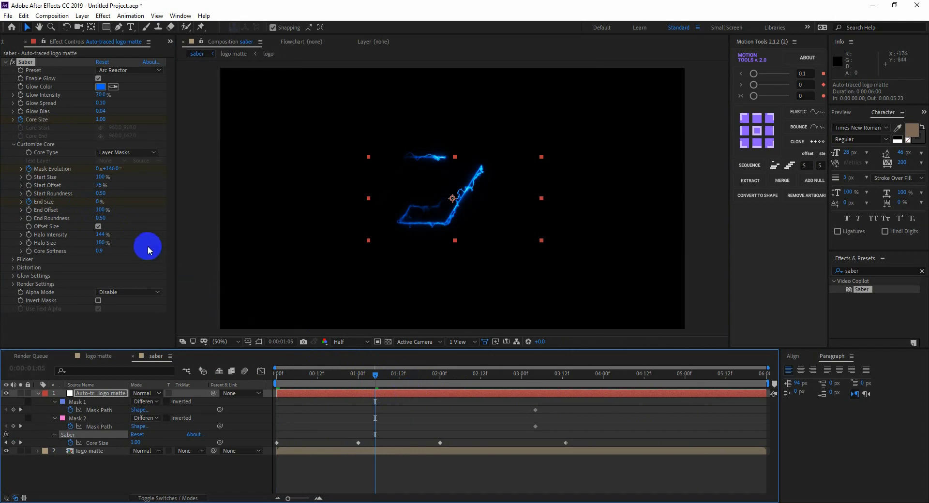
left_click_drag(100, 203, 170, 203)
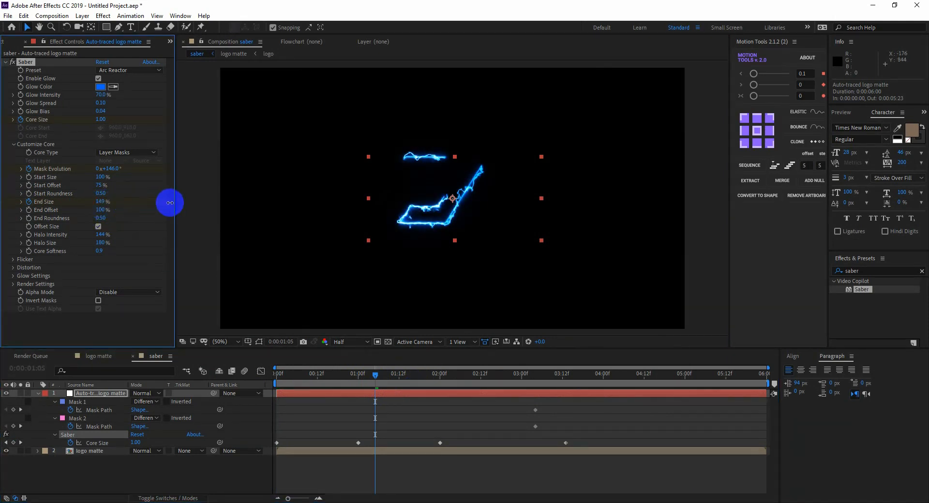
left_click(102, 202)
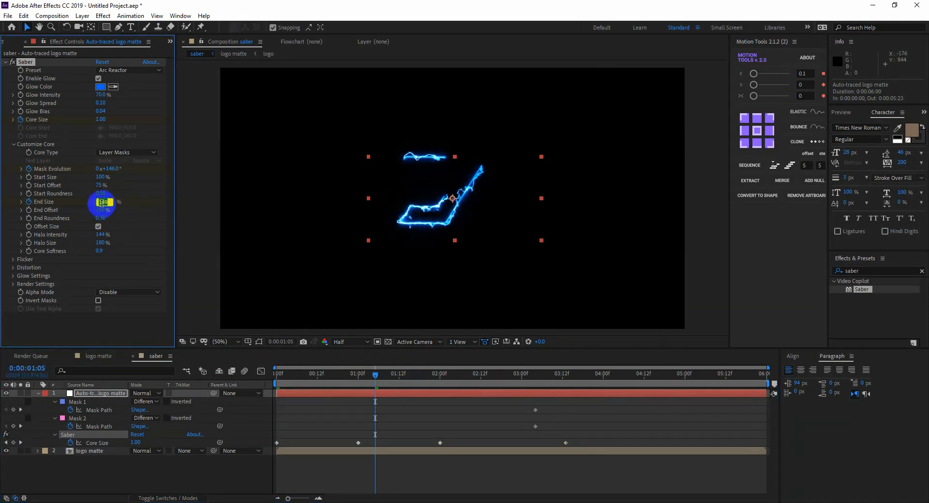
type("100")
key("Return")
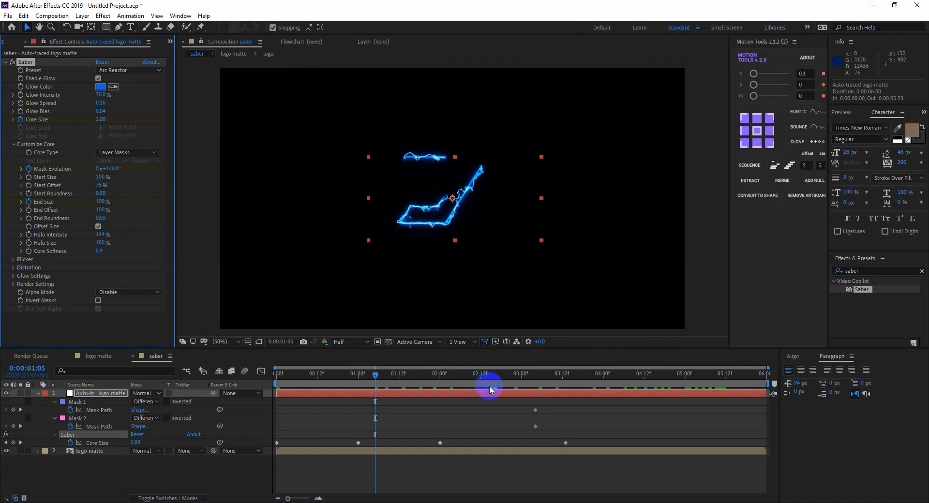
Show all keyframed properties of the auto-traced layer and add an End Size keyframe holding 100% at 2:03
left_click(451, 377)
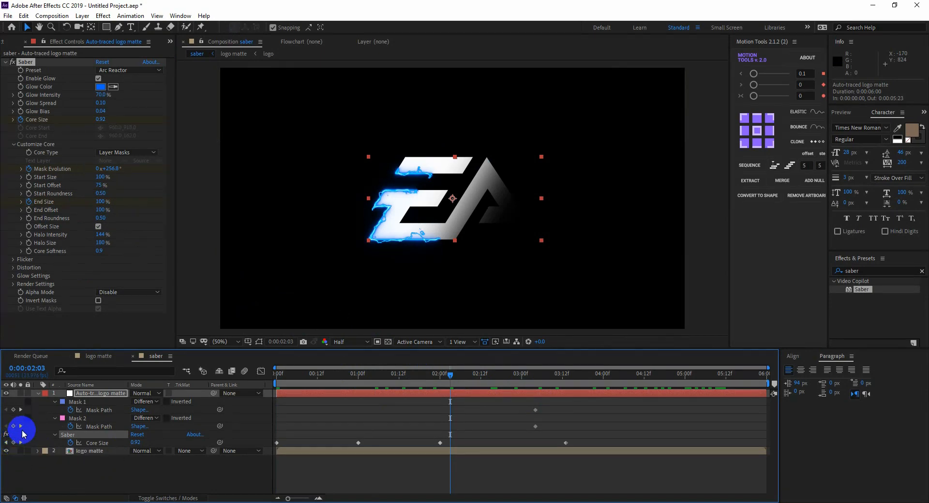
left_click(92, 394)
key("u")
key("u")
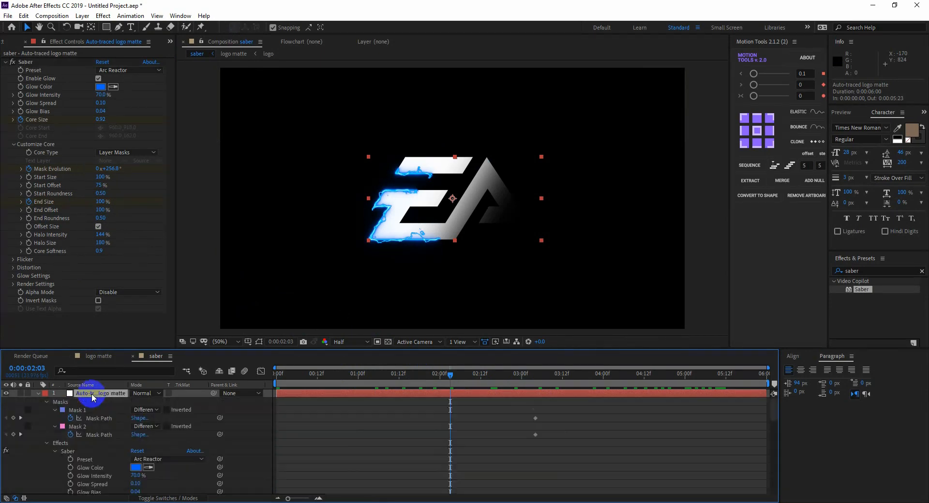
key("u")
key("u")
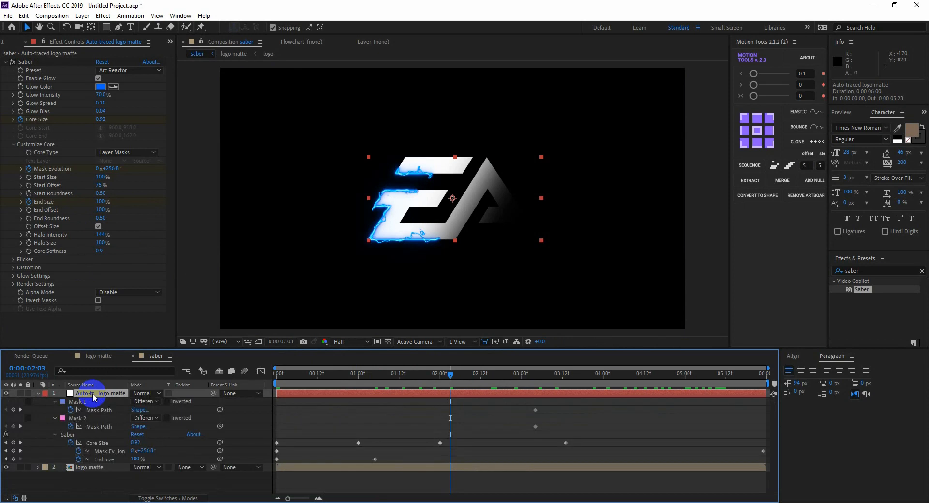
left_click(14, 459)
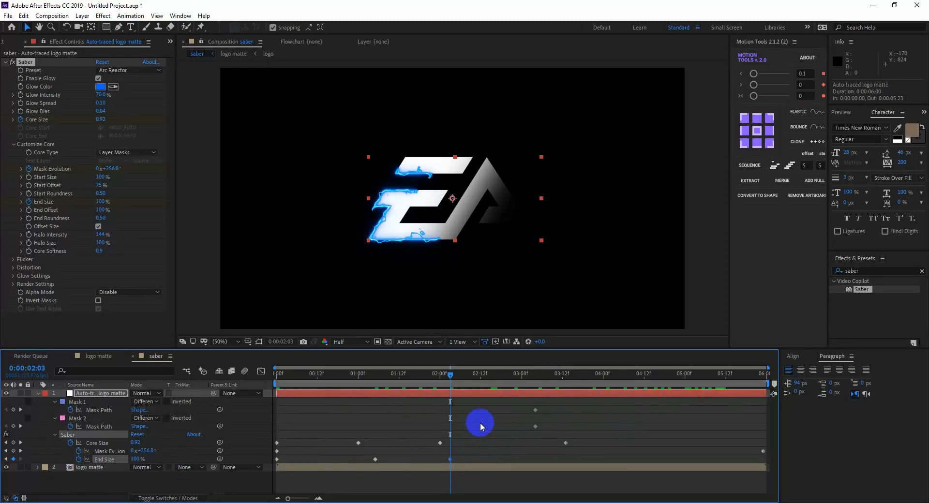
Keyframe Saber's End Size at 30% at 3:23
left_click_drag(501, 378, 599, 392)
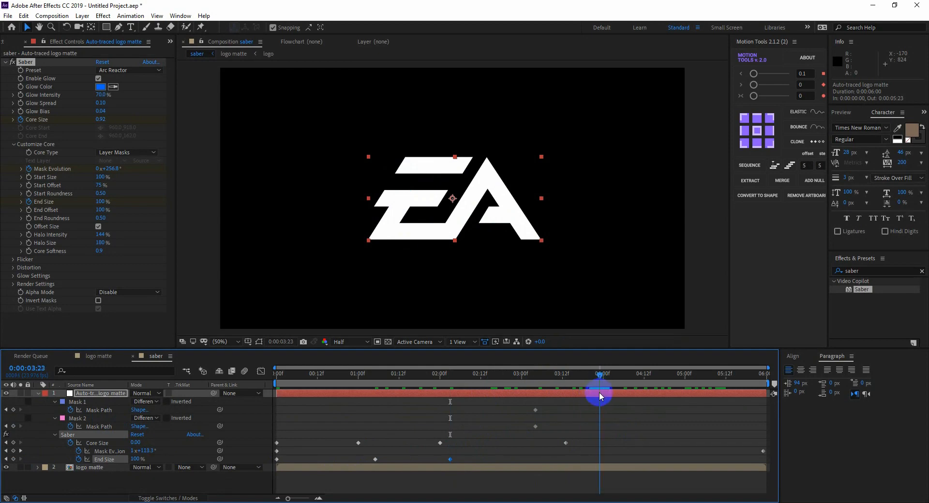
left_click(136, 459)
type("30")
key("Return")
Check the fading glow on the timeline and move the third End Size keyframe to 2:21
mouse_move(341, 381)
left_mouse_down()
mouse_move(583, 408)
mouse_move(457, 402)
mouse_move(519, 410)
left_mouse_up()
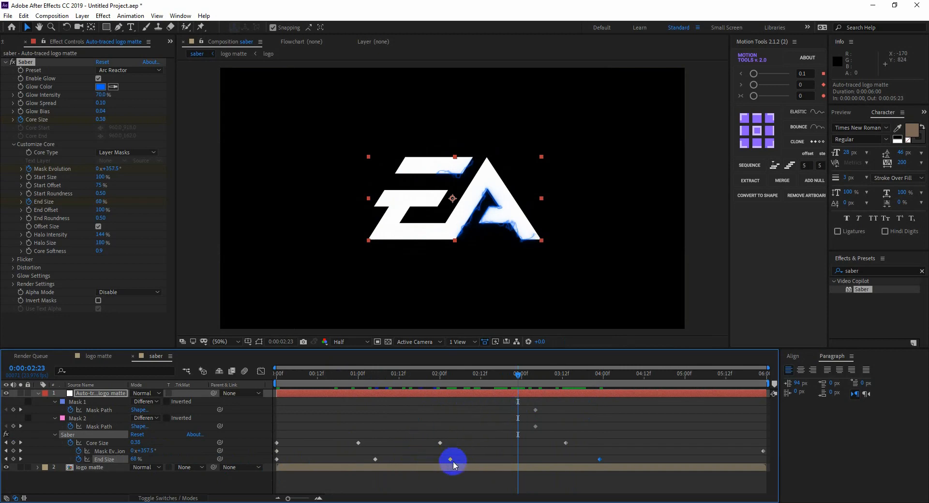
left_click_drag(449, 460, 513, 464)
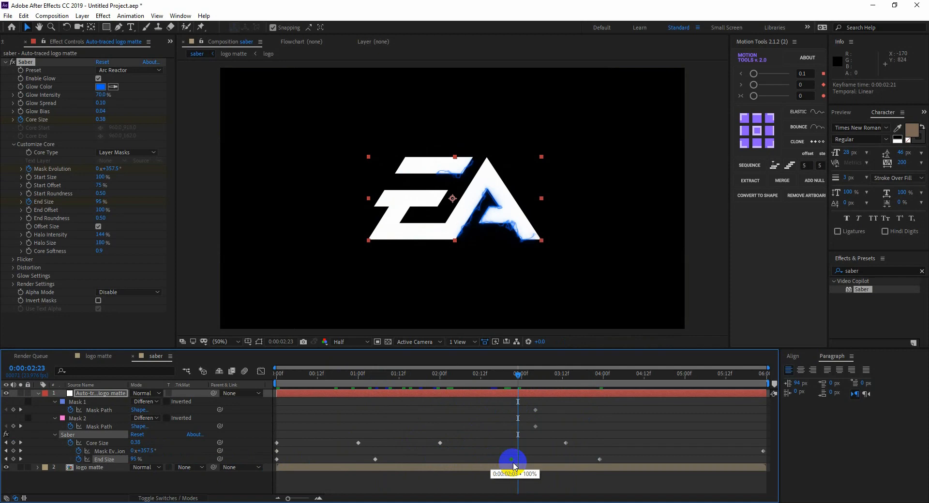
Start keyframing Saber's Core Distortion Amount with a value of 0 at 0:00
left_click_drag(478, 373, 274, 379)
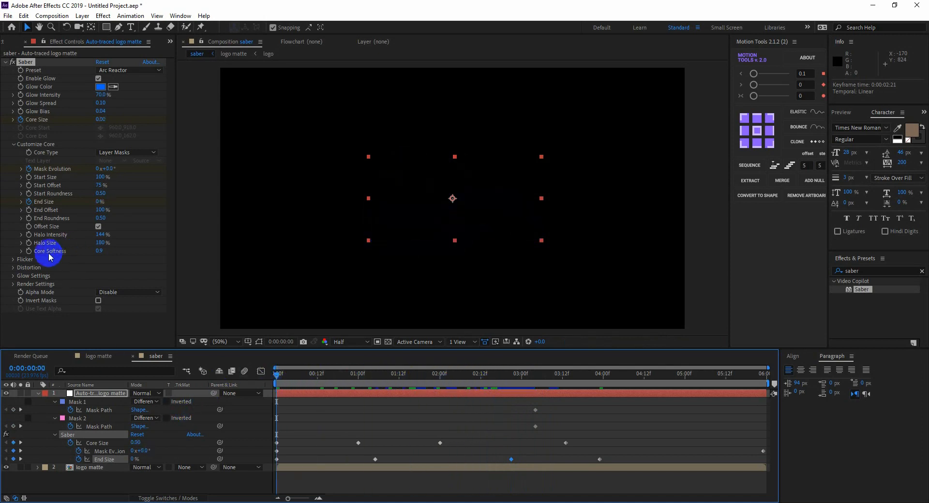
left_click(14, 268)
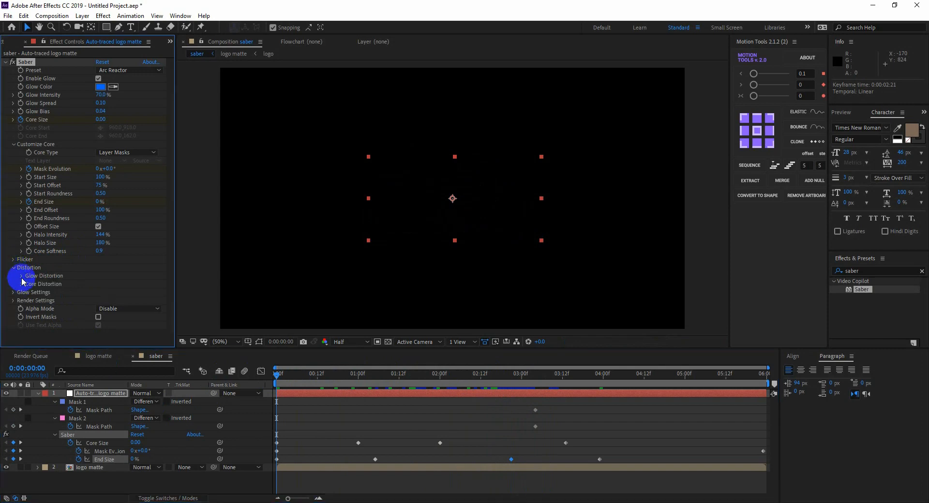
left_click(22, 285)
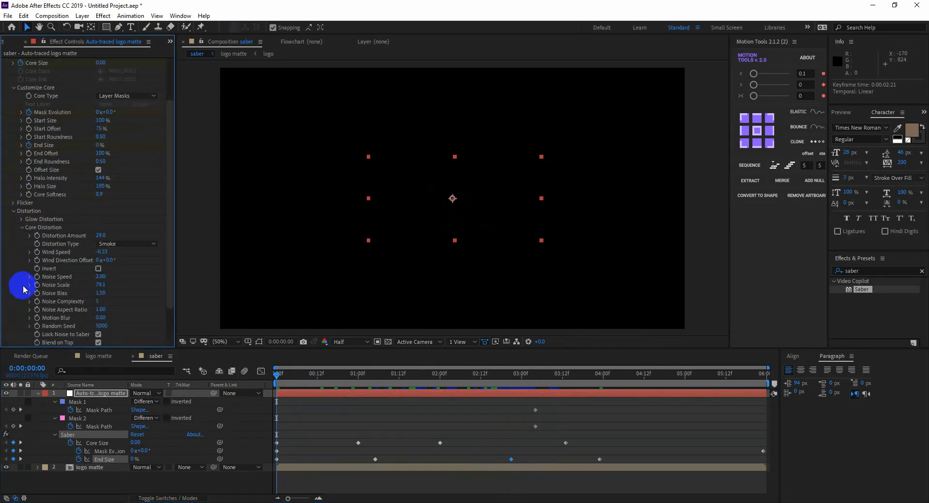
left_click(37, 236)
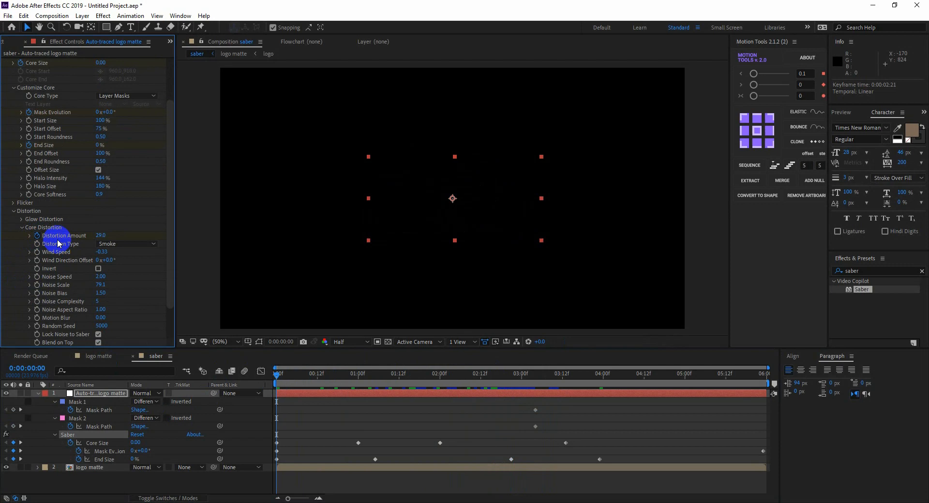
left_click(99, 236)
type("0")
key("Return")
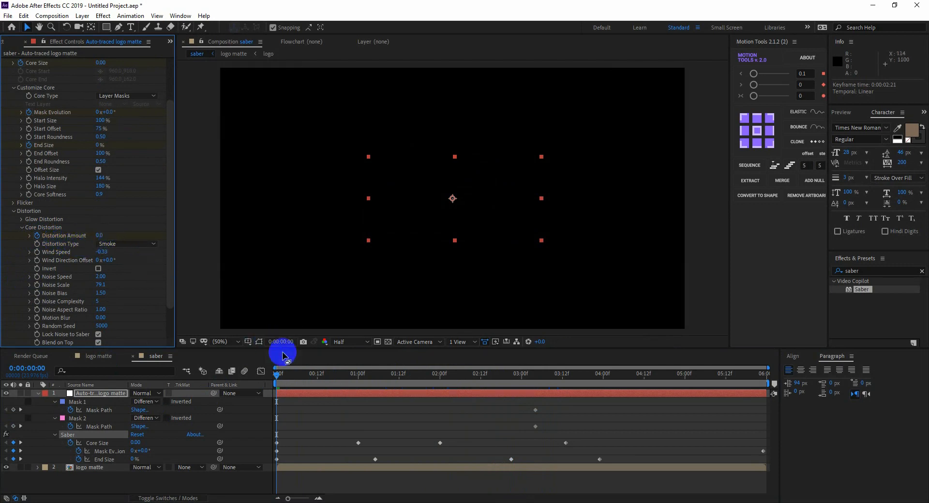
Keyframe the core Distortion Amount at 30 at 0:23
left_click(354, 375)
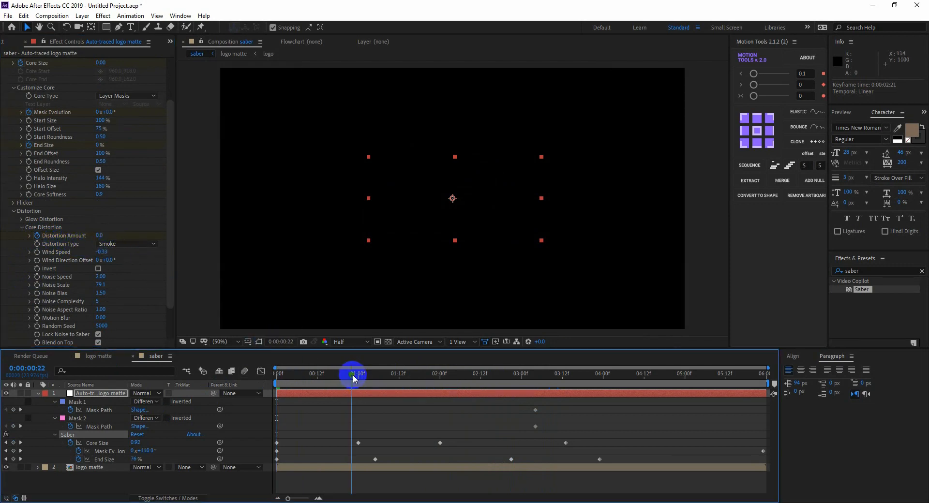
left_click(99, 235)
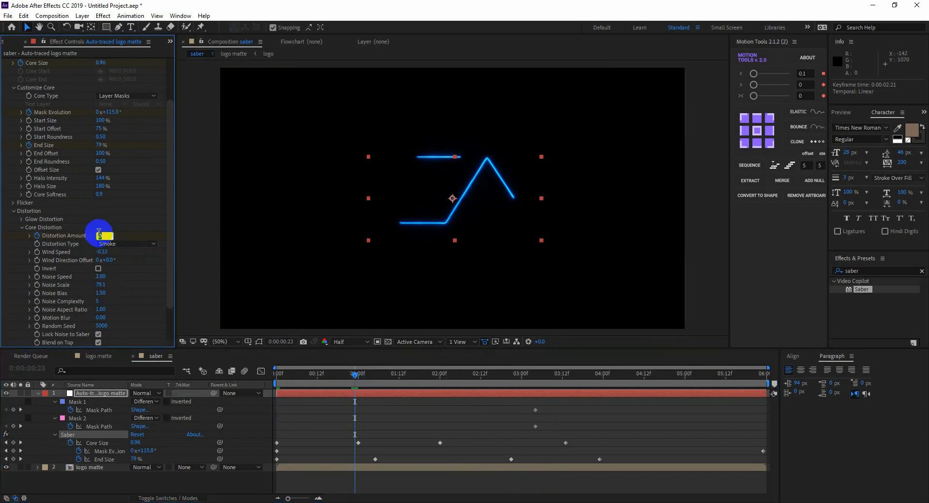
key("Return")
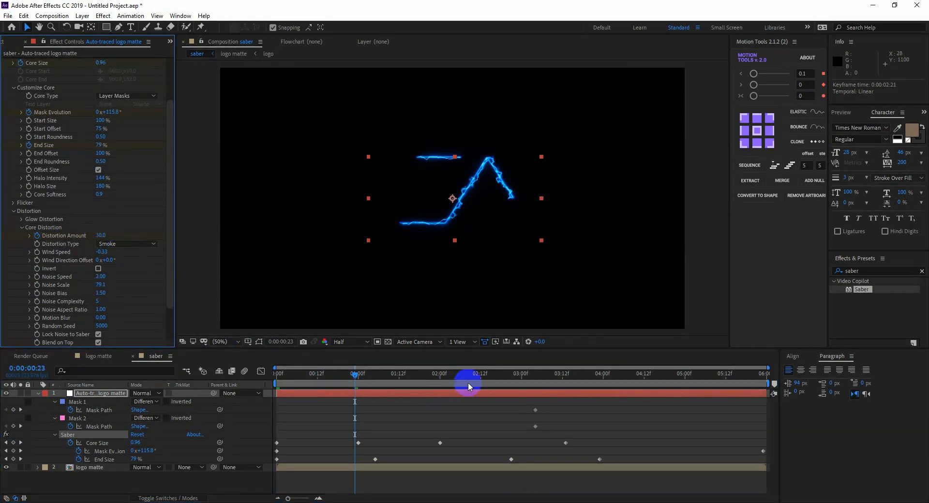
Show all keyframed properties of the auto-traced layer and add a Distortion Amount keyframe holding 30 at 2:00
left_click(439, 377)
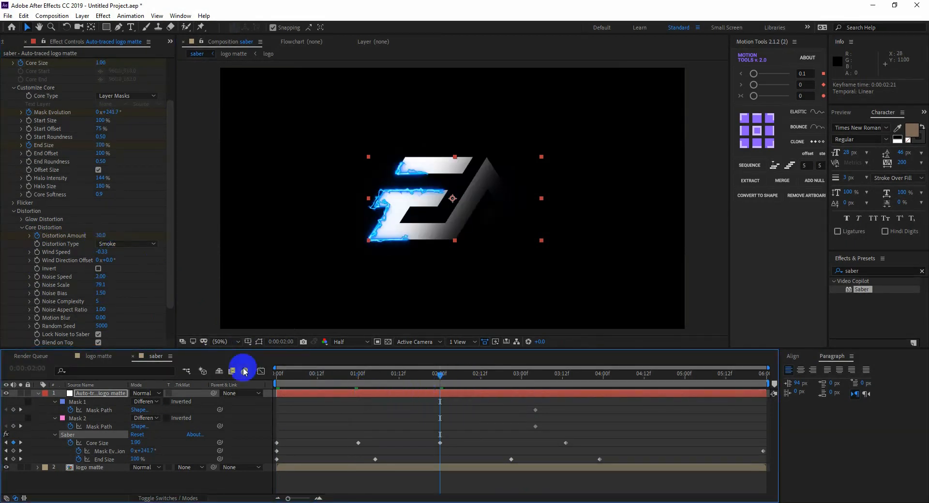
left_click(91, 394)
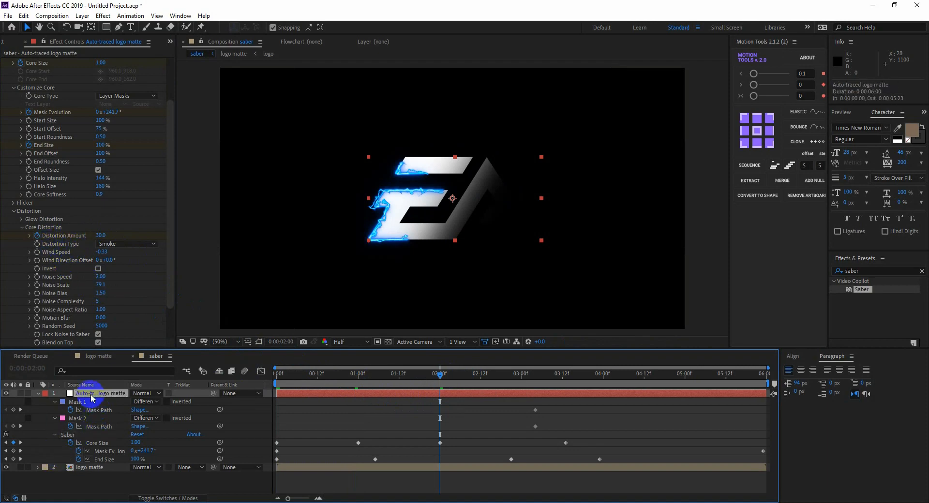
key("u")
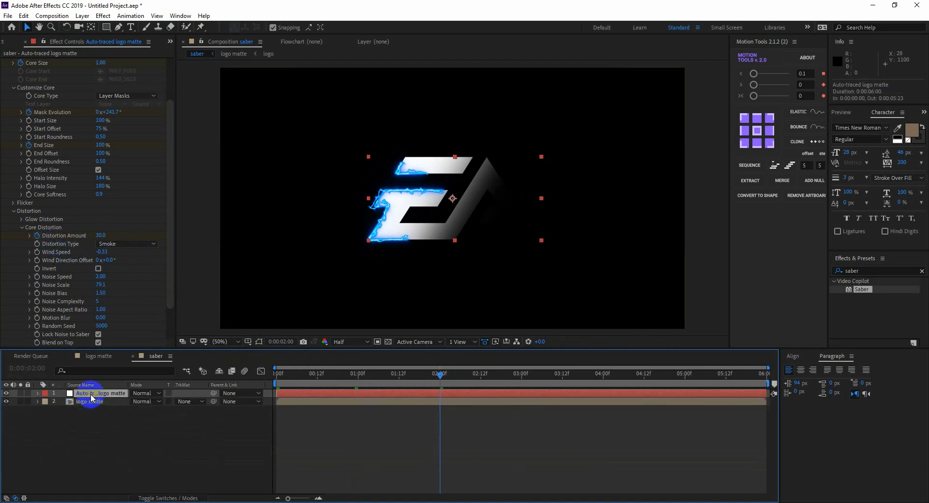
key("u")
left_click(13, 467)
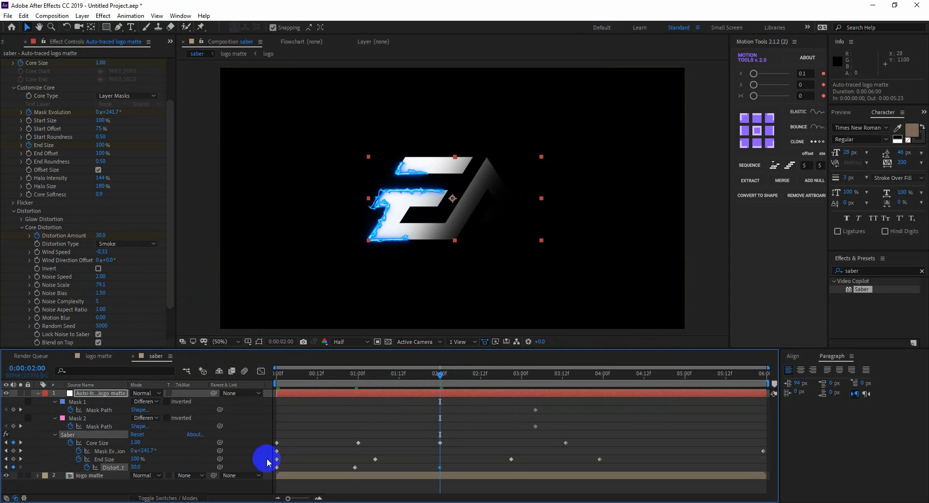
Keyframe the core Distortion Amount back to 0 at 3:00
left_click_drag(496, 376, 522, 381)
left_click(103, 236)
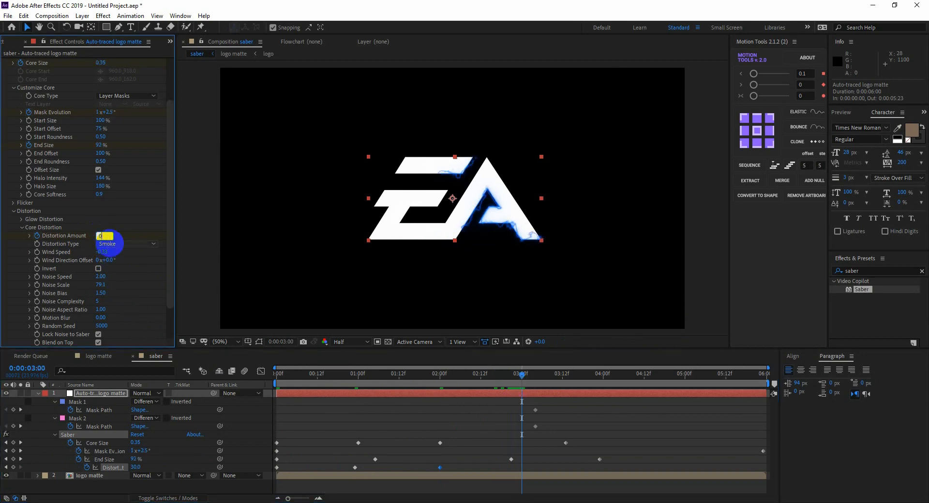
key("Return")
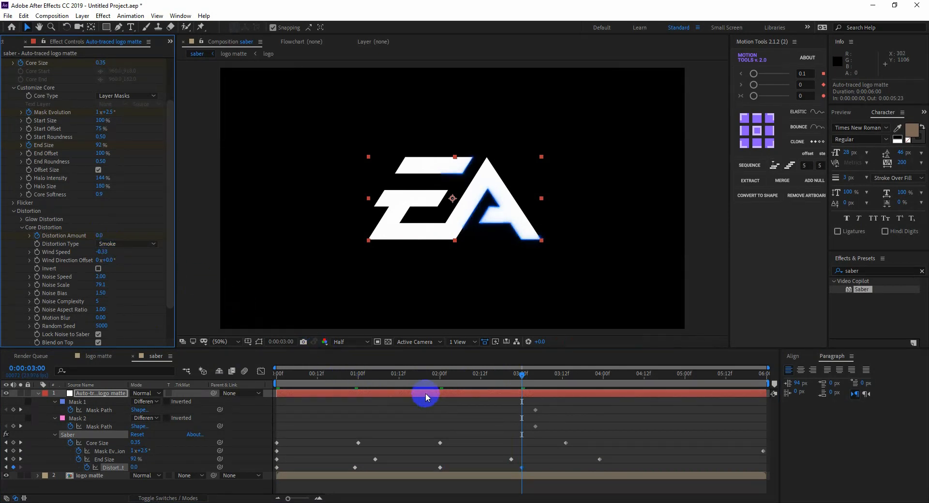
Move only the last Core Size keyframe to 3:20 and check the glow's fade-out on the timeline
left_click(102, 444)
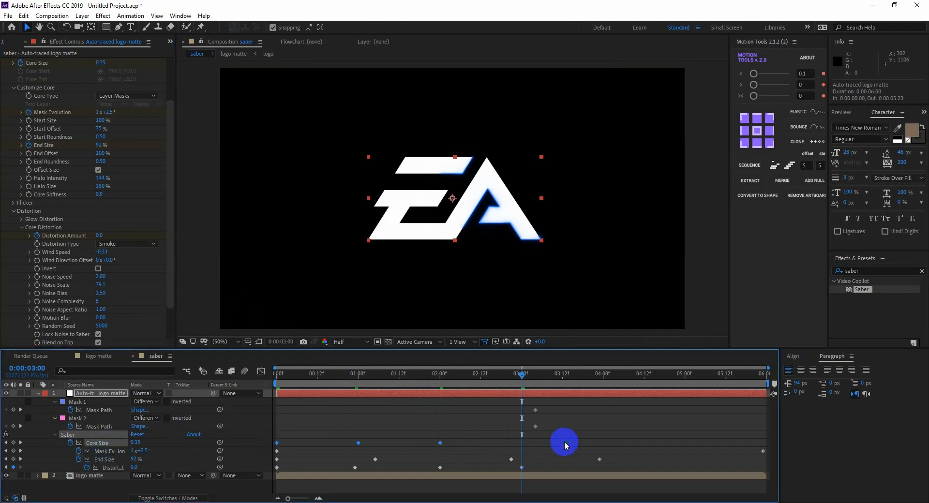
left_click_drag(565, 445, 585, 444)
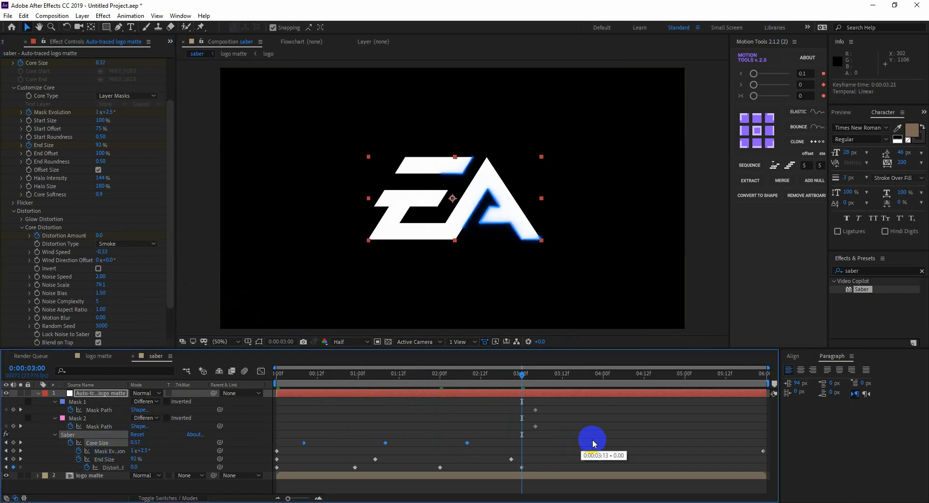
left_click_drag(567, 442, 590, 440)
left_click(557, 454)
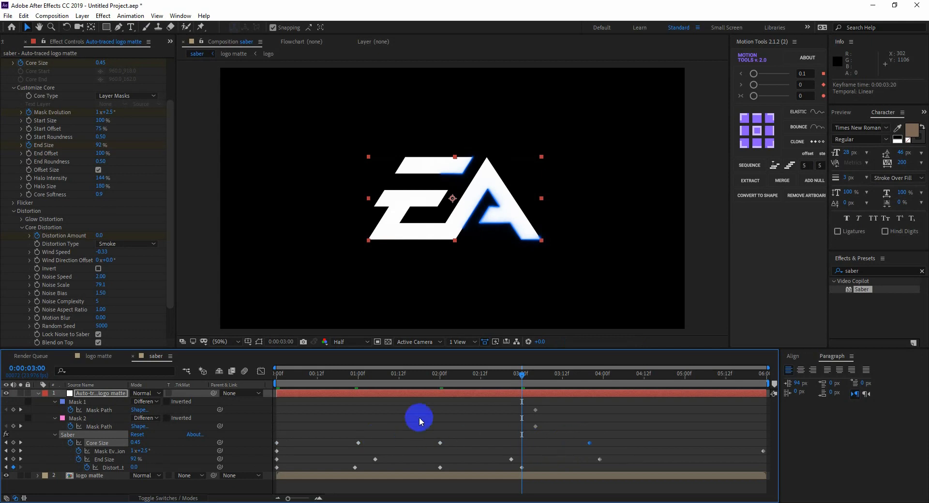
left_click_drag(410, 382, 625, 401)
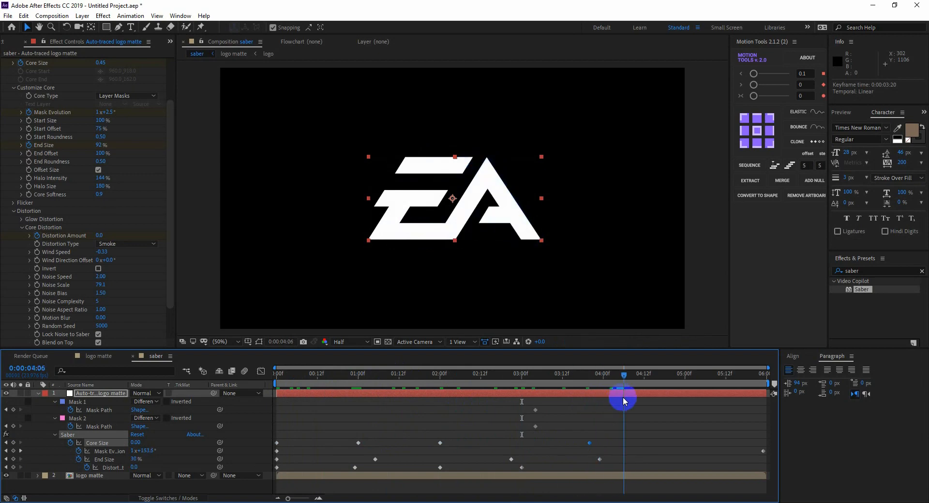
left_click_drag(519, 396, 392, 422)
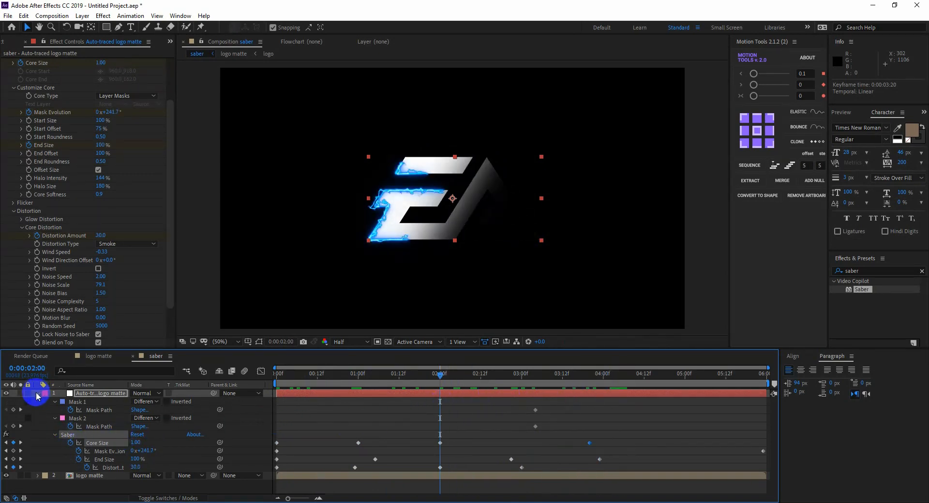
Keyframe the auto-traced layer's Opacity from 0% at 0:00 to 100% at 1:00 and check the fade-in
left_click(93, 394)
key("t")
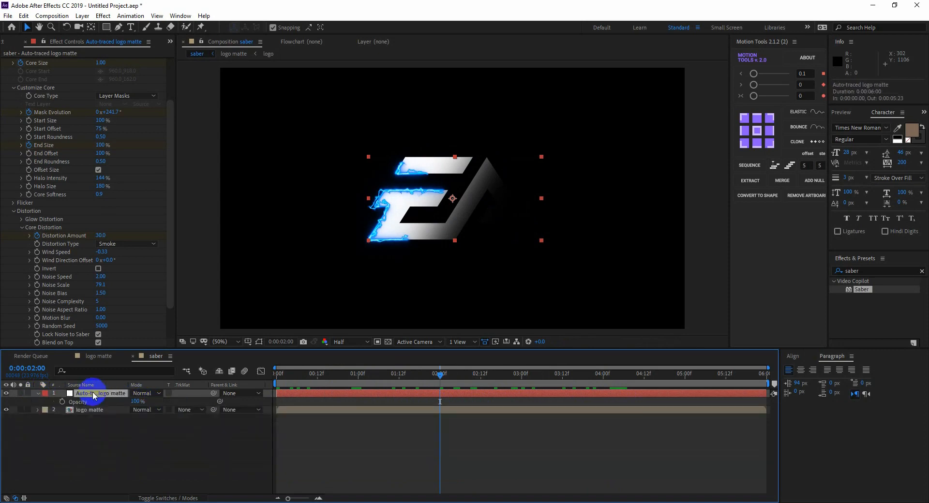
left_click_drag(290, 376, 264, 375)
left_click(62, 402)
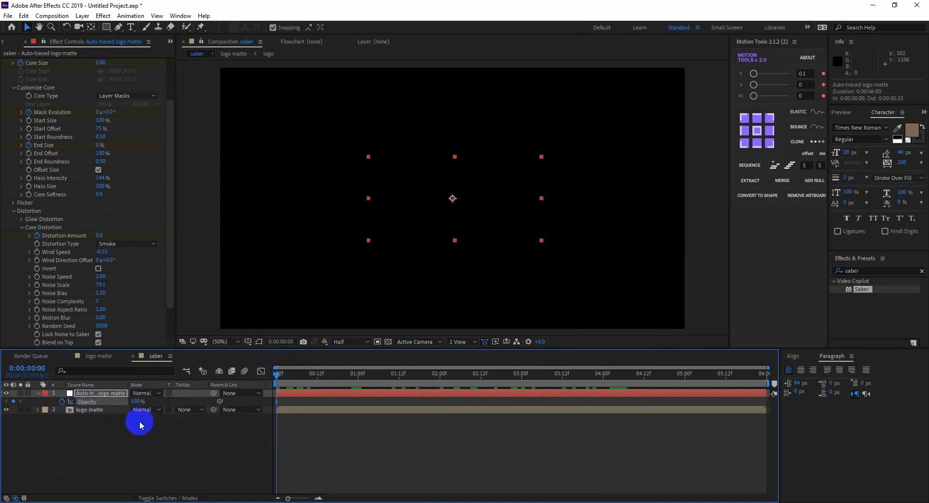
left_click_drag(138, 403, 88, 404)
left_click(320, 394)
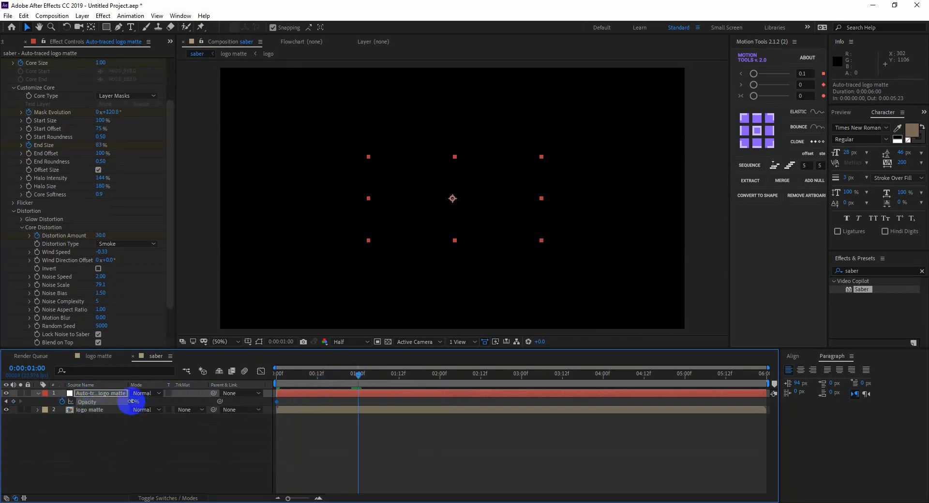
left_click_drag(131, 402, 302, 407)
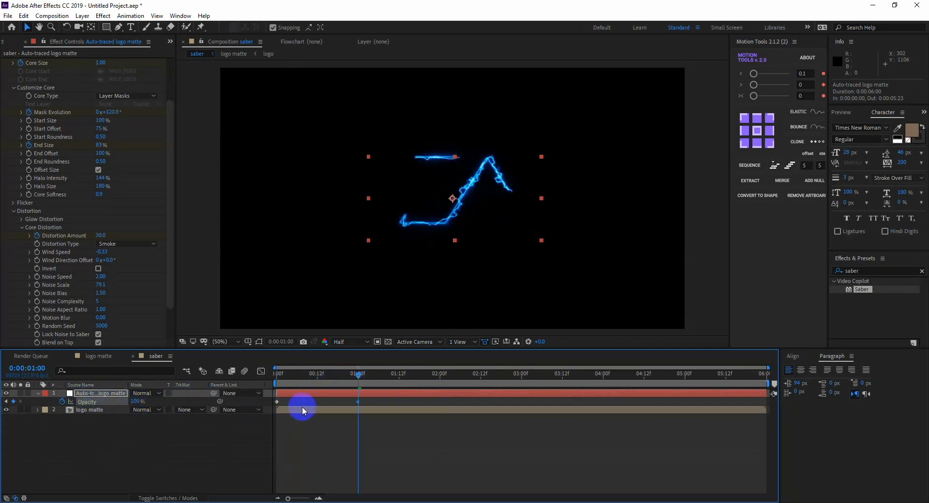
left_click(184, 449)
left_click(275, 372)
mouse_move(326, 378)
left_mouse_down()
mouse_move(512, 401)
mouse_move(249, 394)
left_mouse_up()
Duplicate the auto-traced layer and set the copy's Saber Glow Color to dark red 900000
left_click(97, 394)
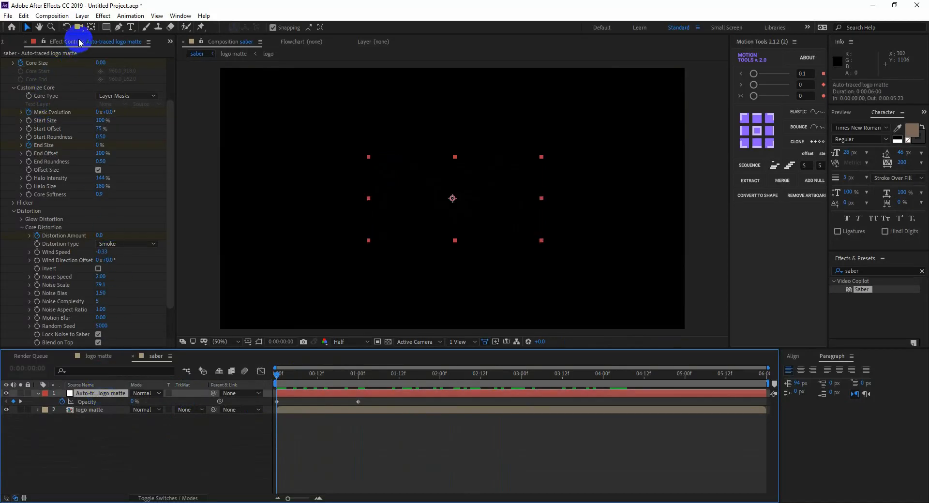
key("ctrl+d")
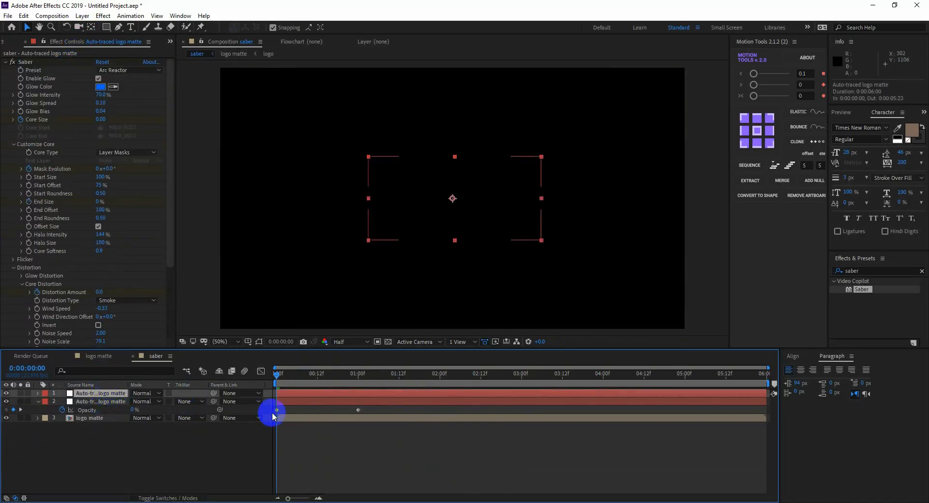
left_click(101, 87)
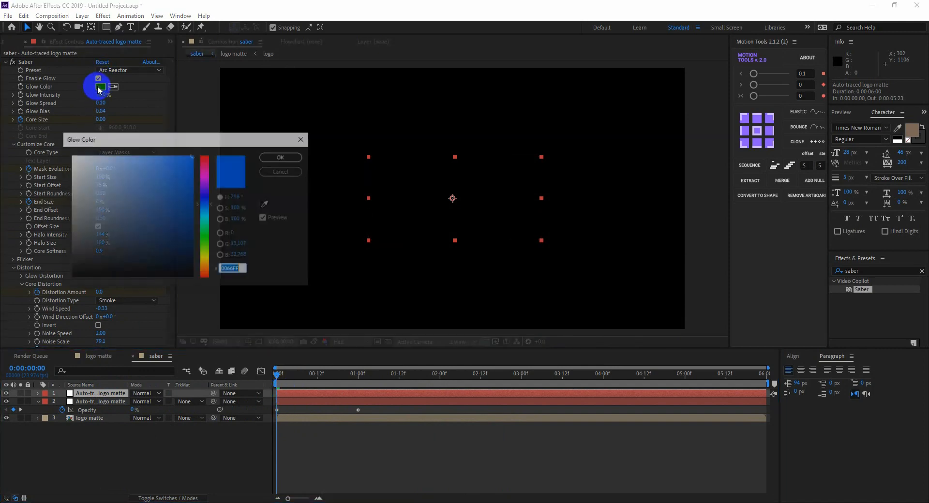
mouse_move(203, 180)
left_mouse_down()
mouse_move(188, 162)
mouse_move(207, 211)
left_mouse_up()
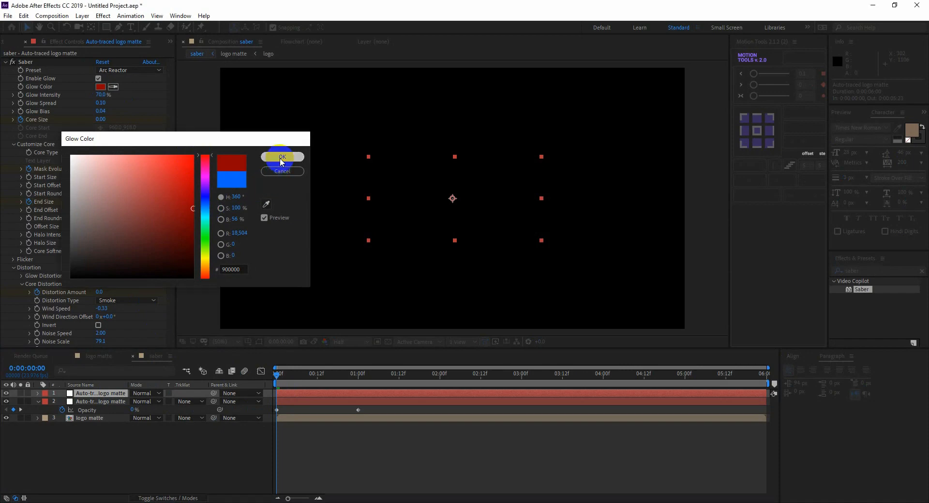
left_click(282, 157)
Delay the original blue Saber layer to start at 0:20, checking how the red and blue glows overlap
left_click(297, 375)
left_click_drag(298, 377, 444, 377)
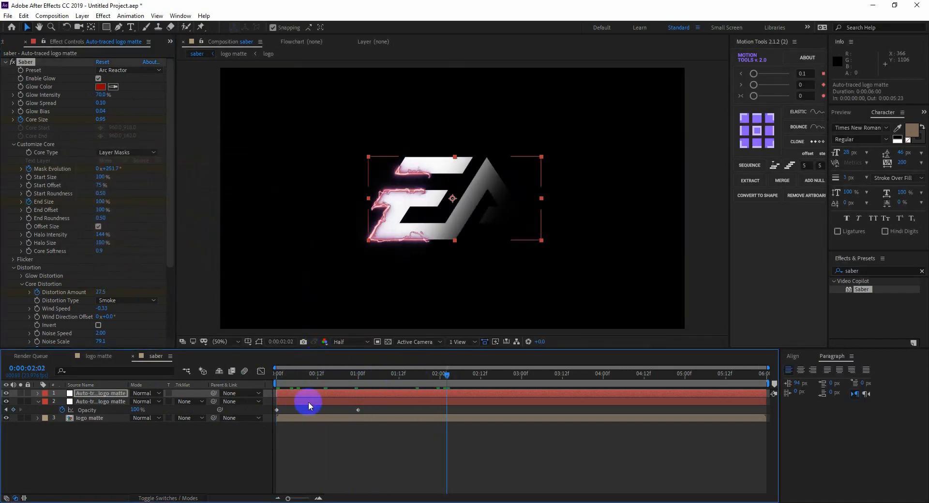
left_click_drag(308, 401, 367, 405)
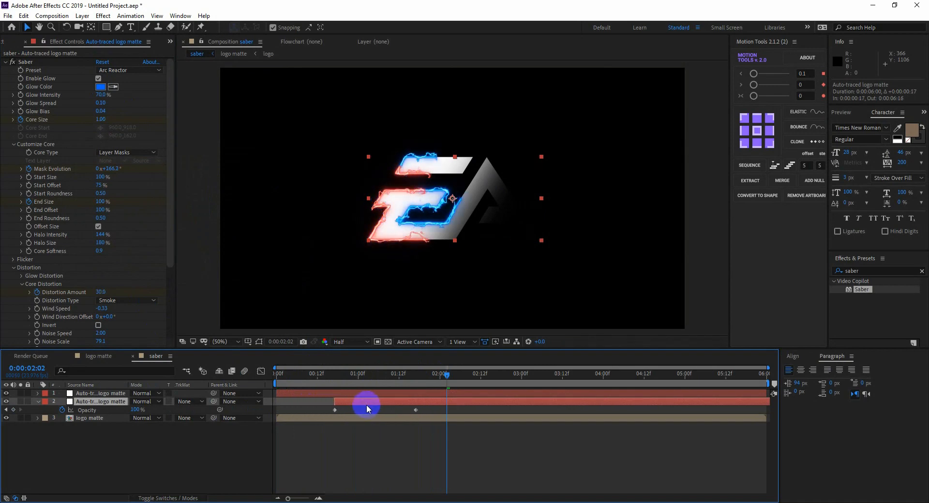
left_click_drag(277, 373, 472, 393)
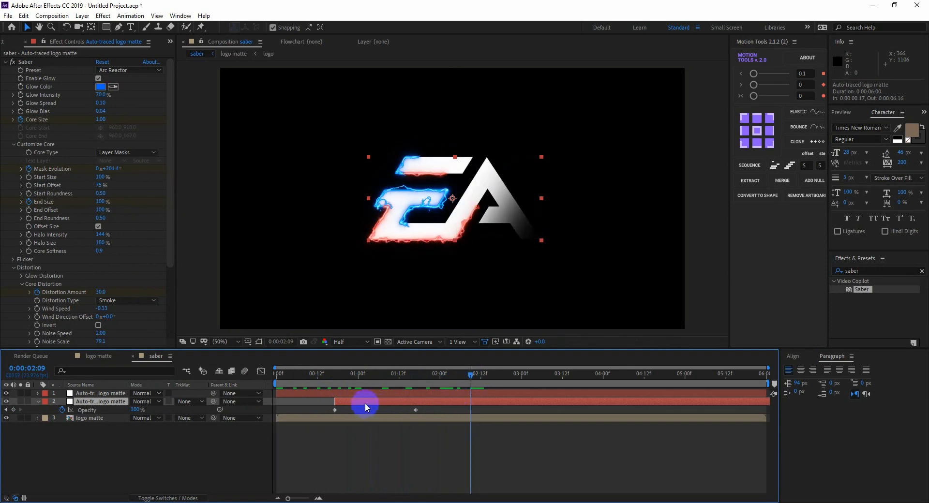
left_click_drag(365, 403, 373, 404)
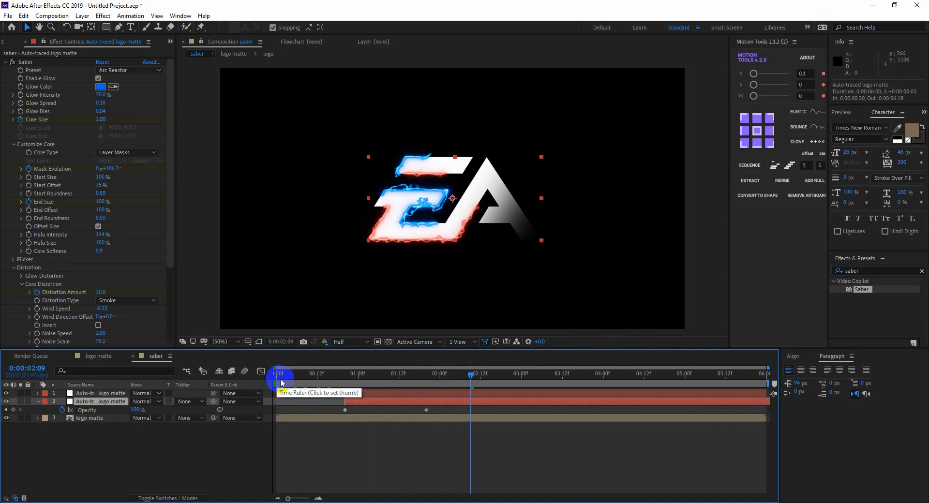
left_click_drag(281, 382, 403, 413)
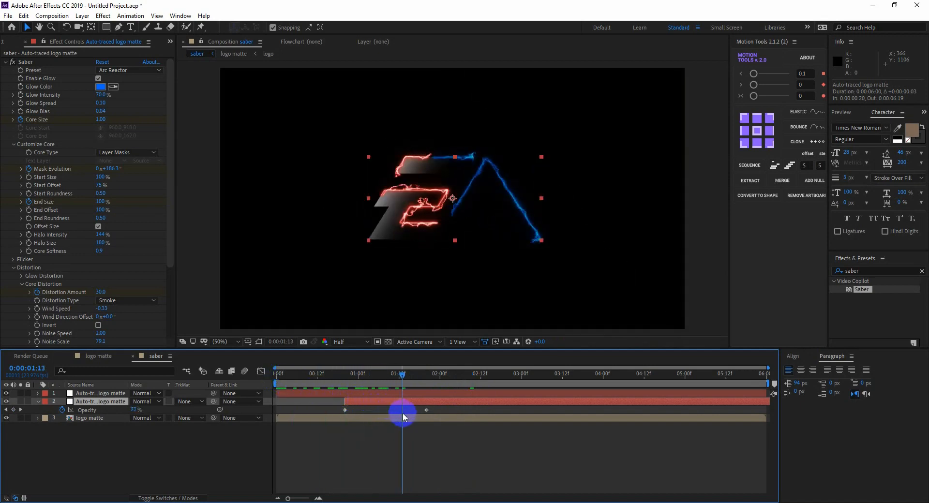
Undo the last value change and set the blue layer's Saber Start Size to 10%
key("ctrl+z")
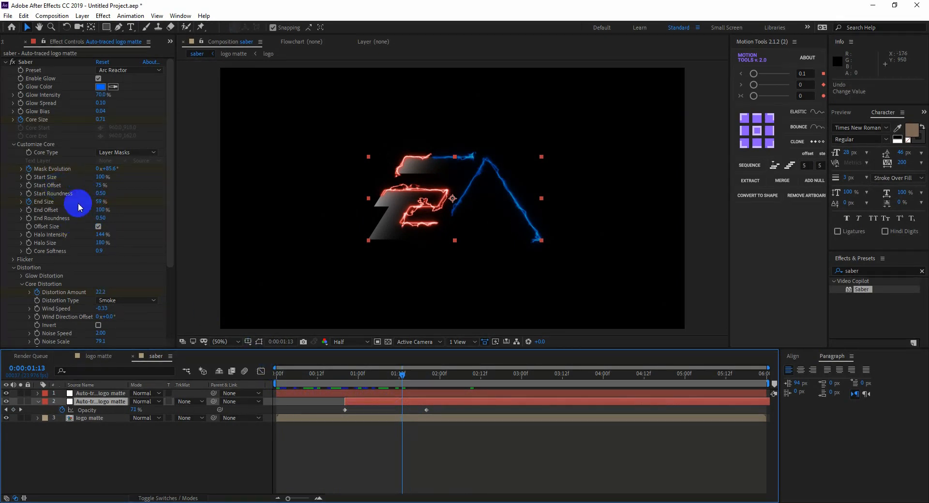
left_click(102, 177)
type("10")
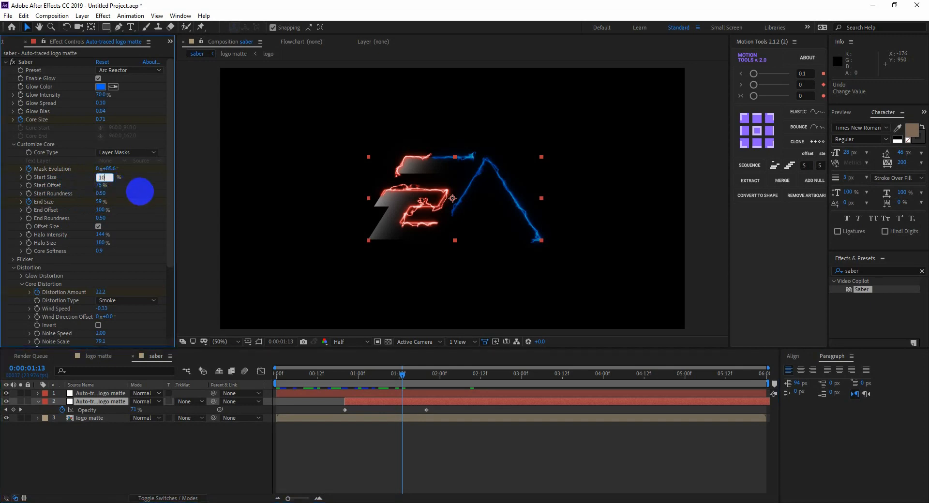
key("Return")
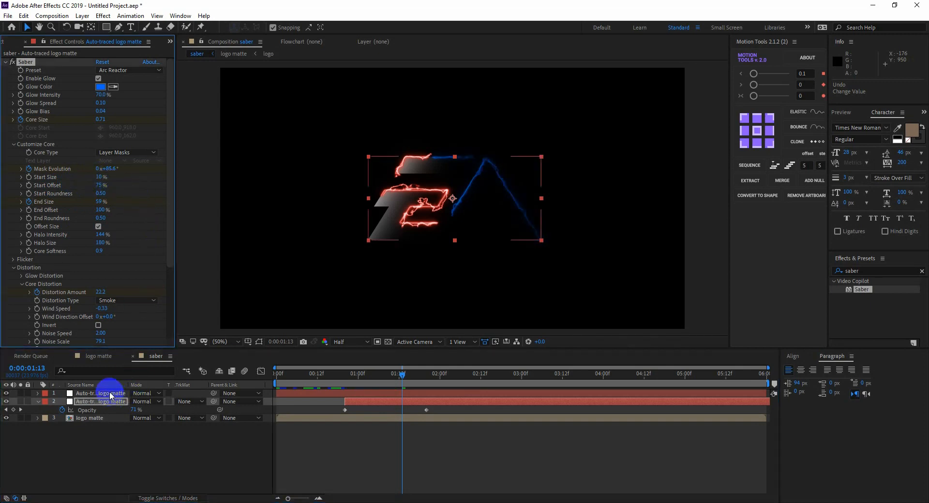
Set the red Saber layer's Start Size to 10% and save the project as project.aep in the new tutorial folder
left_click(103, 393)
left_click(100, 177)
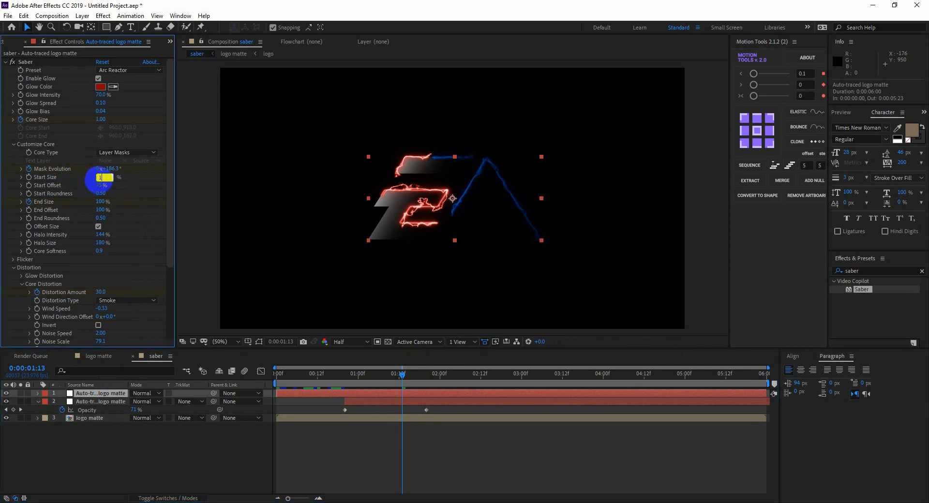
type("10")
key("Return")
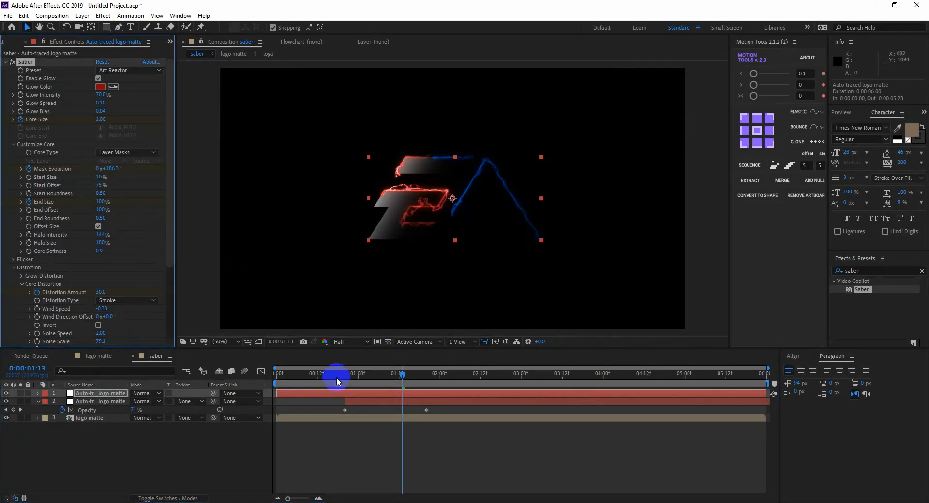
left_click_drag(338, 380, 265, 379)
key("ctrl+s")
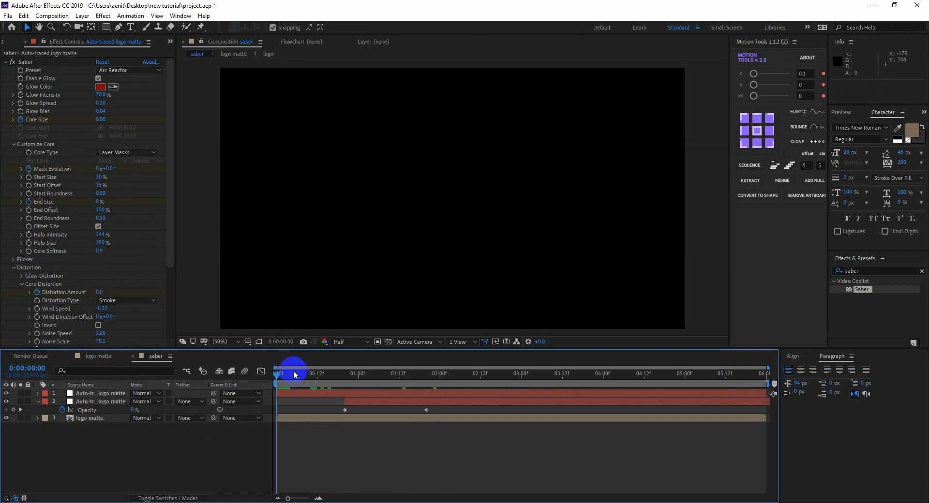
Set the blending mode of all three layers in the saber composition to Add and preview the combined glows
left_click(285, 383)
left_click_drag(285, 383, 252, 382)
left_click_drag(99, 458, 105, 382)
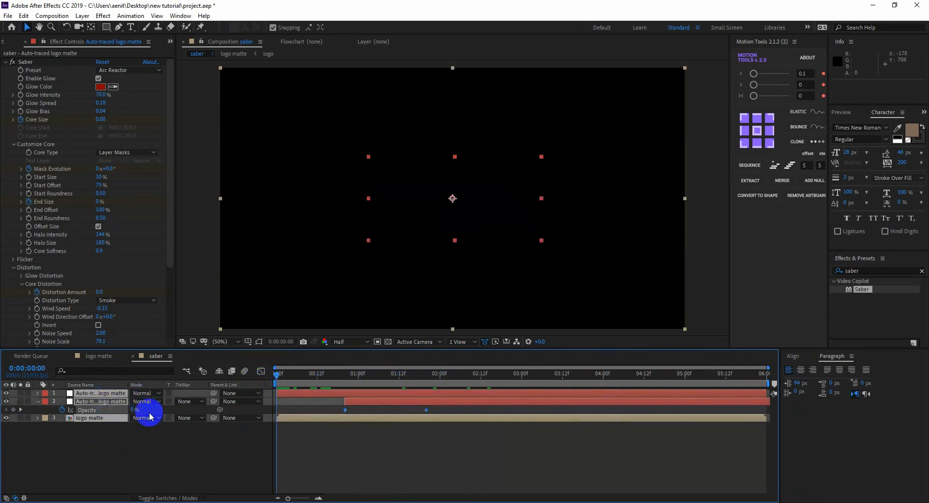
left_click(155, 420)
left_click(193, 181)
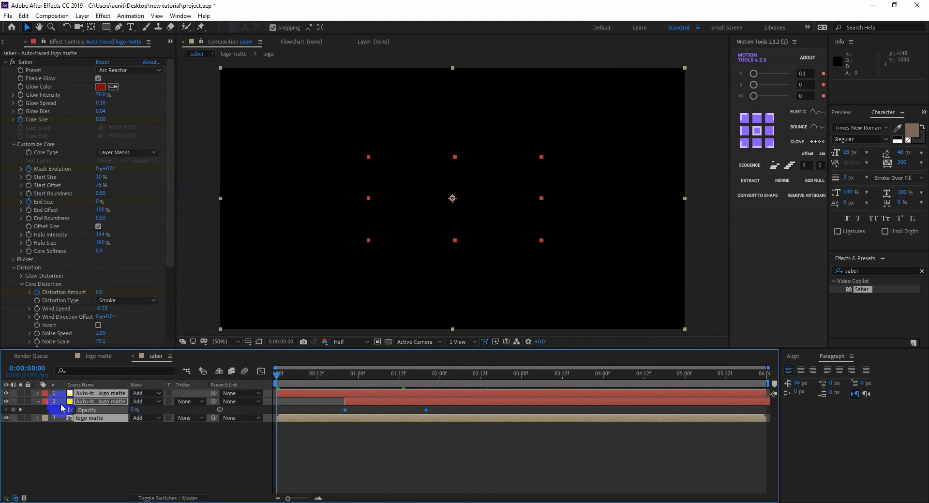
left_click(38, 402)
left_click(371, 374)
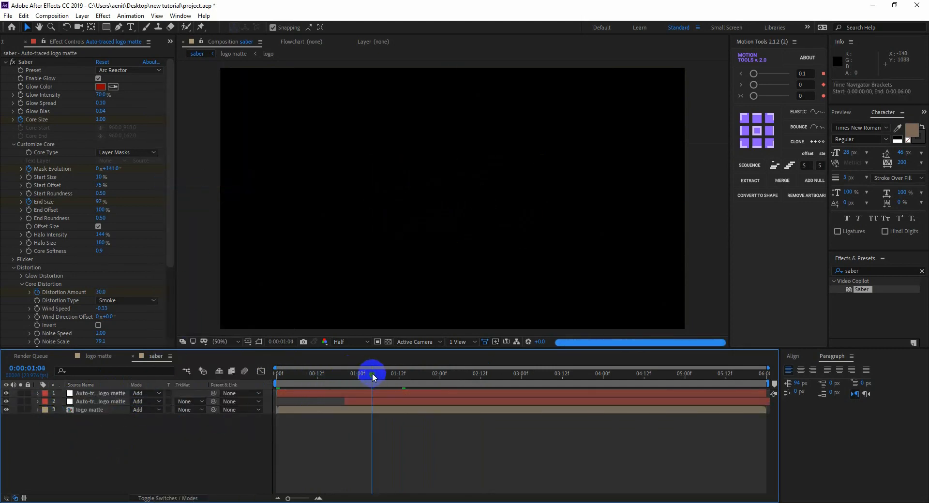
left_click_drag(376, 379, 444, 381)
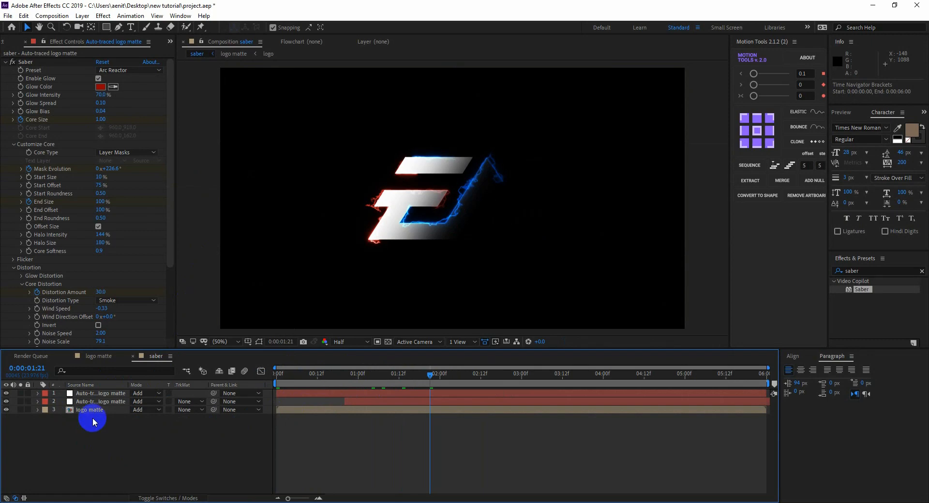
Create a new composition named "scale animation" and place the saber composition in it as a layer
left_click(52, 16)
left_click(68, 38)
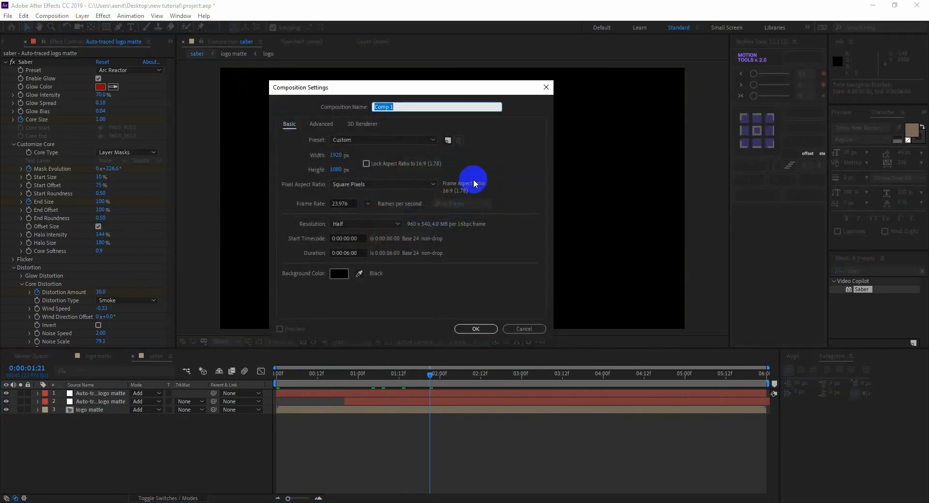
type("scale animation")
key("Return")
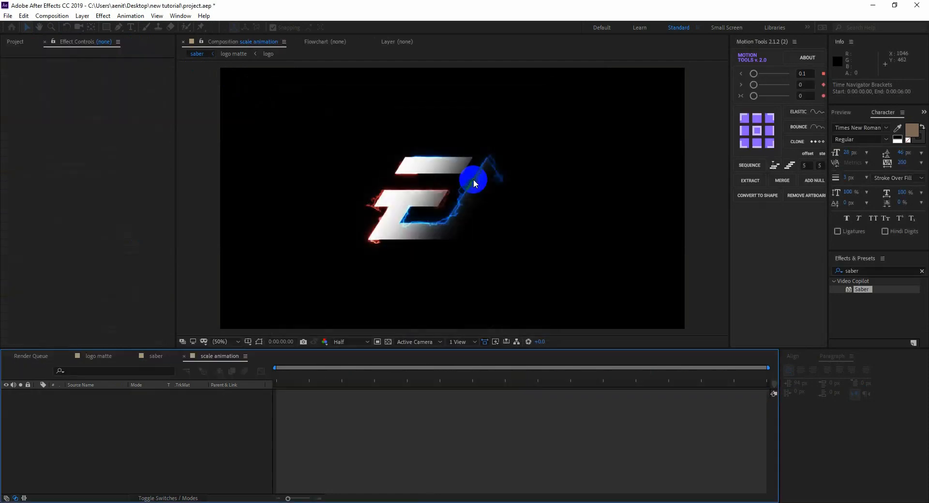
left_click(17, 42)
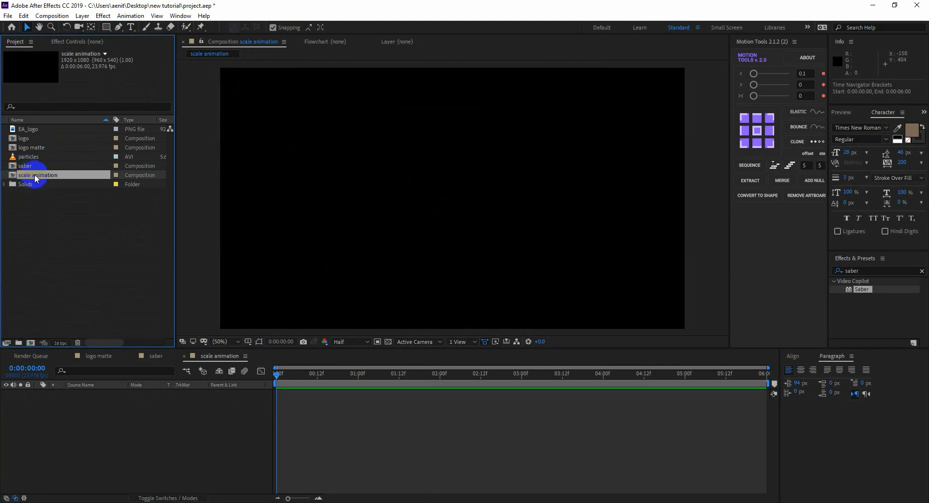
left_click_drag(25, 166, 118, 448)
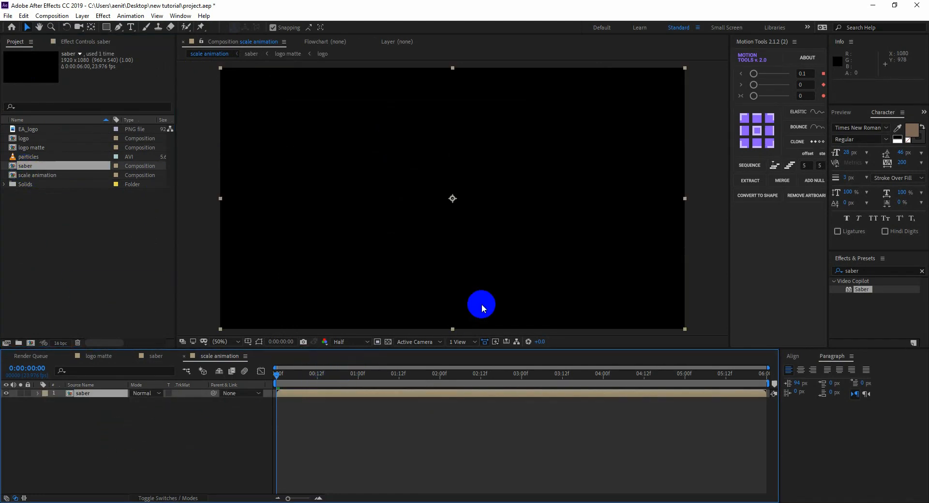
Find the Turbulent Displace effect and apply it to the saber layer
left_click(874, 271)
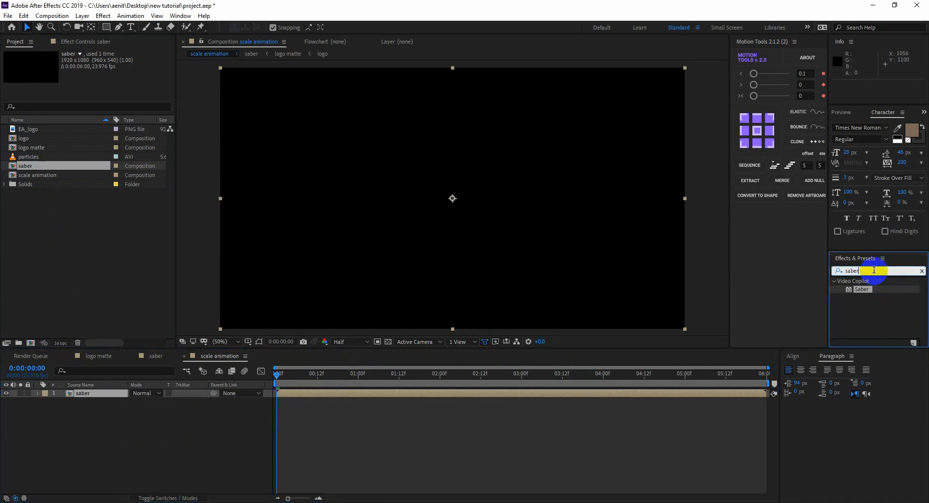
type("sabe")
key("BackSpace")
key("BackSpace")
key("BackSpace")
key("BackSpace")
type("turb")
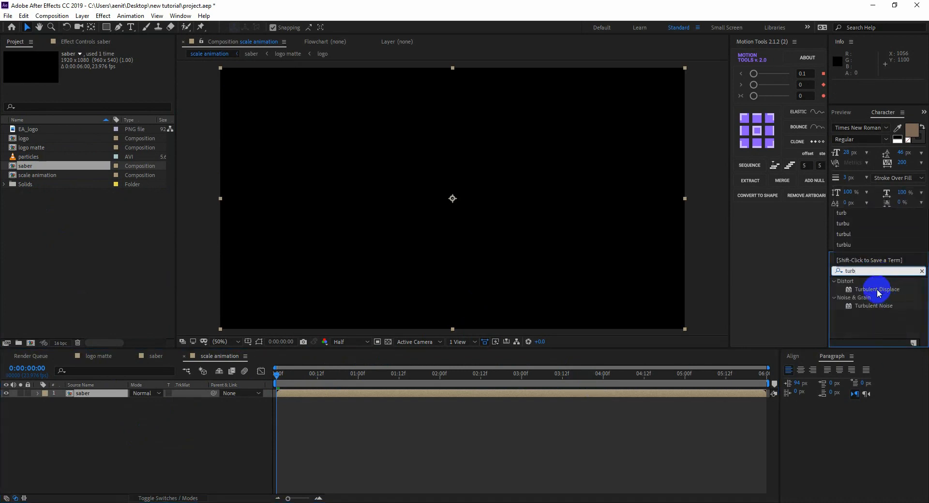
left_click_drag(879, 294, 528, 394)
left_click(30, 178)
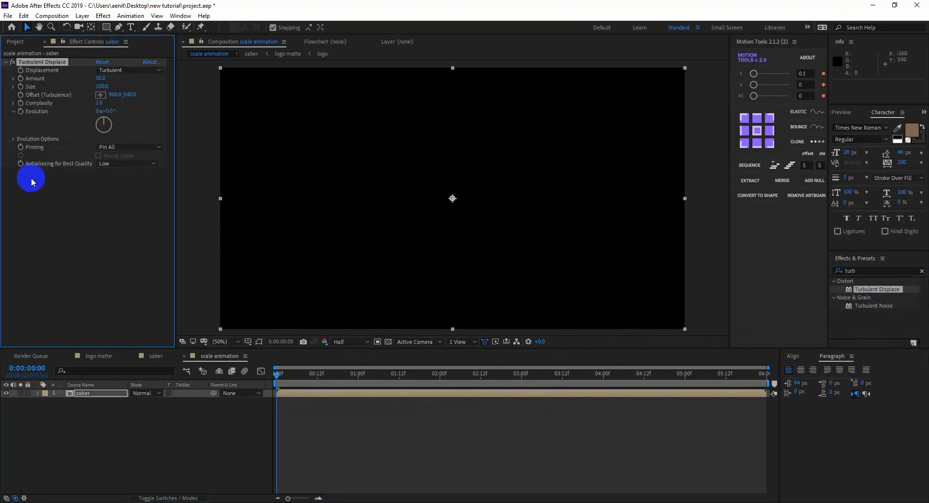
Set the Turbulent Displace Size to 50, judging the distortion at 1:20 where the logo is partly revealed
left_click_drag(320, 375, 345, 375)
left_click(425, 377)
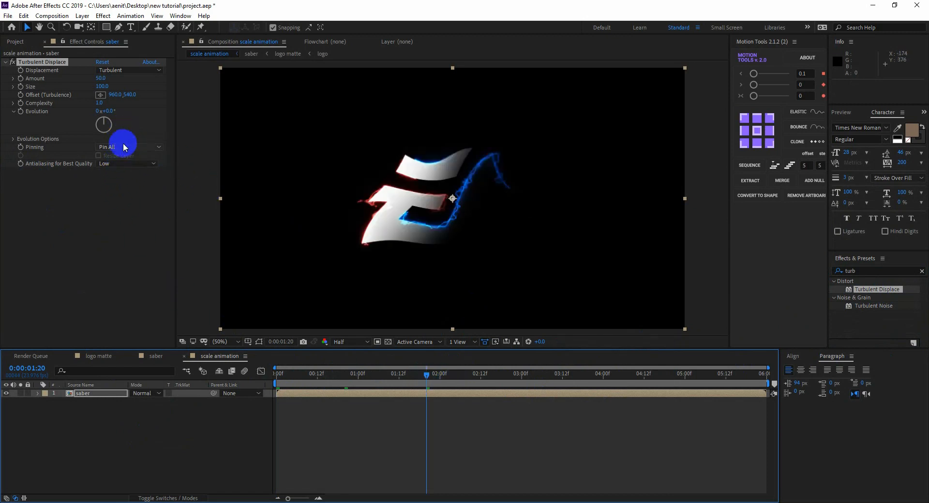
left_click(102, 86)
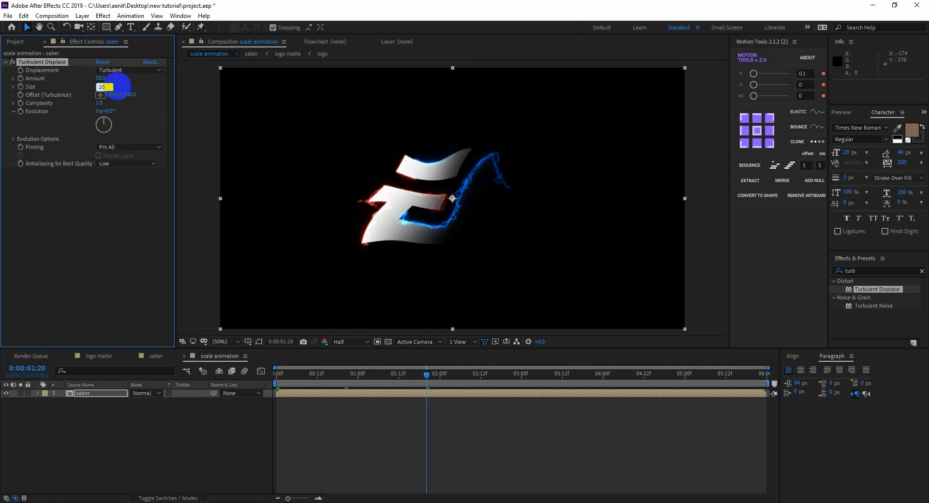
left_click(97, 88)
type("50")
key("Return")
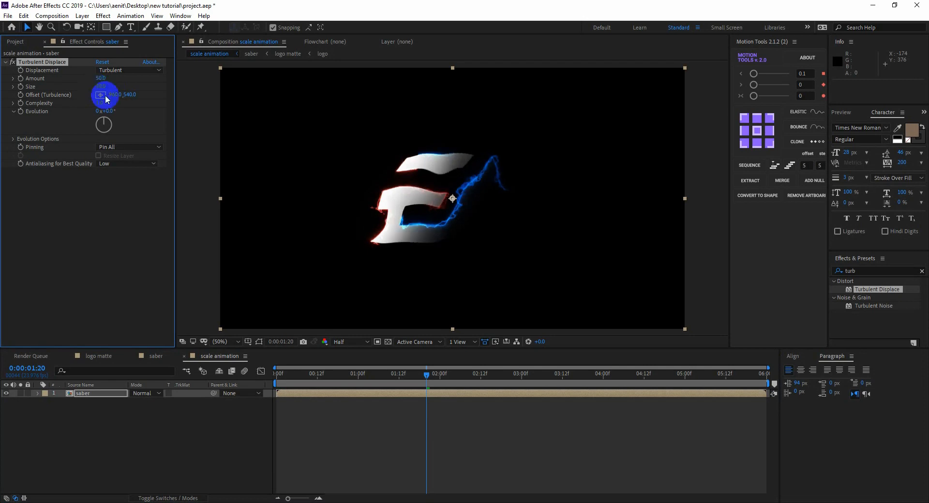
Keyframe the Turbulent Displace Amount from 160 at 0:00 to 0 at 3:00 and preview the distortion
left_click(280, 375)
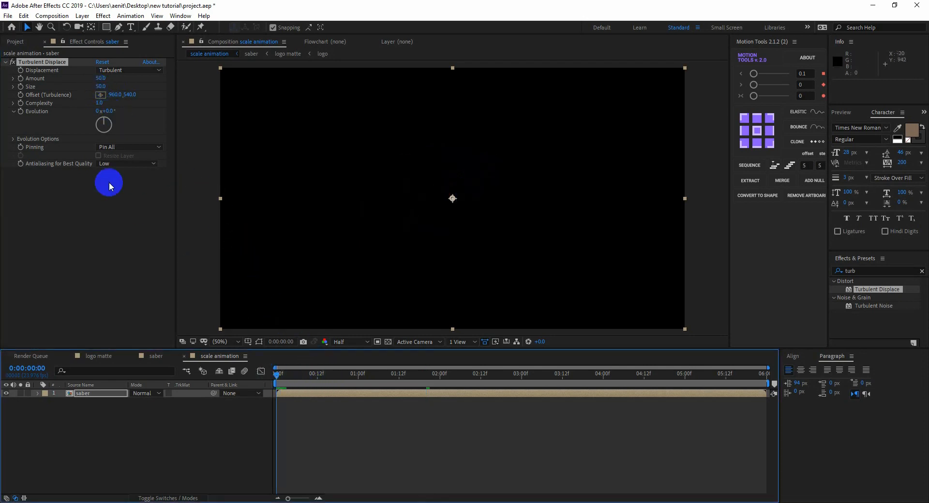
left_click(21, 78)
left_click(101, 78)
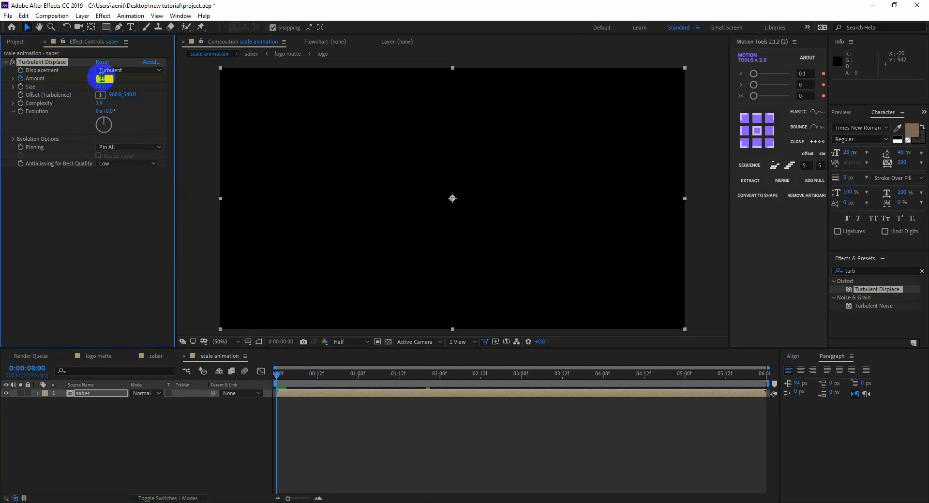
type("160")
key("Return")
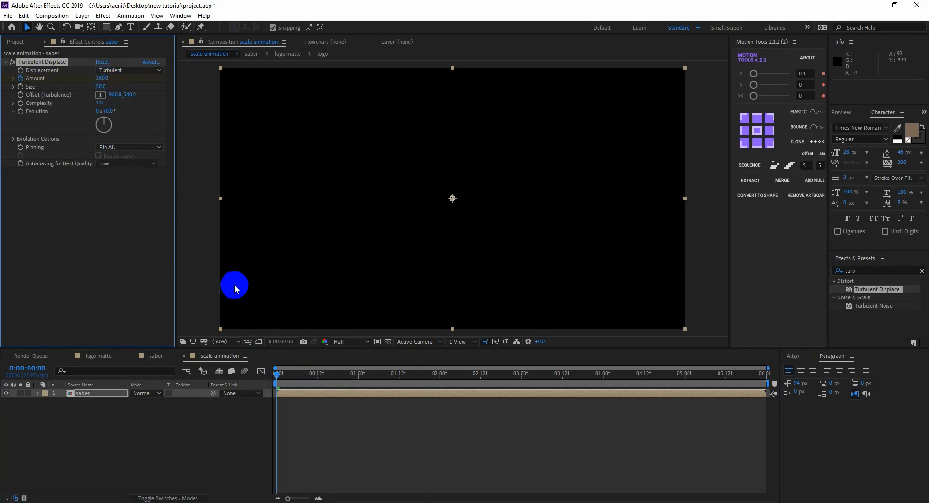
left_click_drag(417, 376, 523, 381)
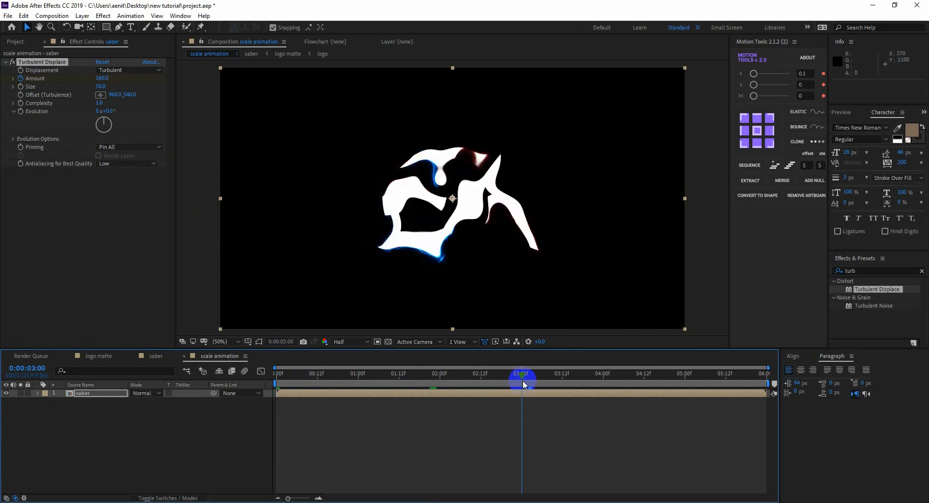
left_click(102, 79)
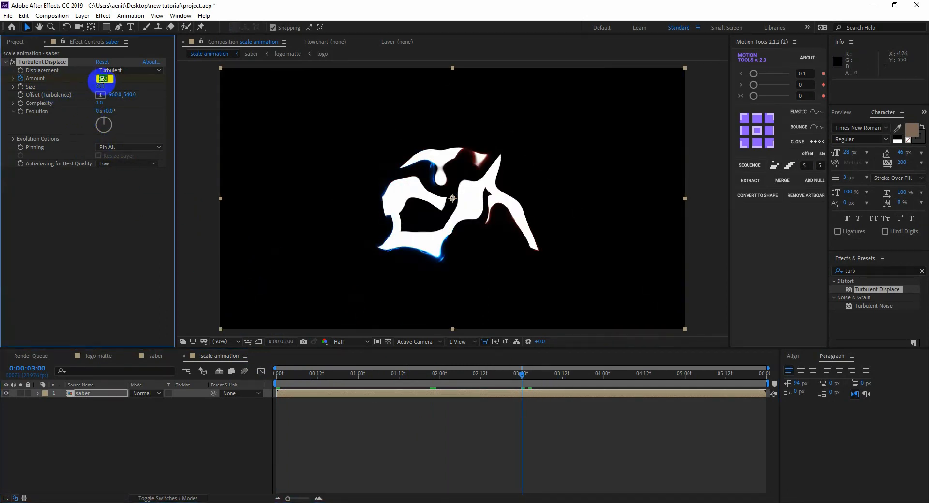
key("Return")
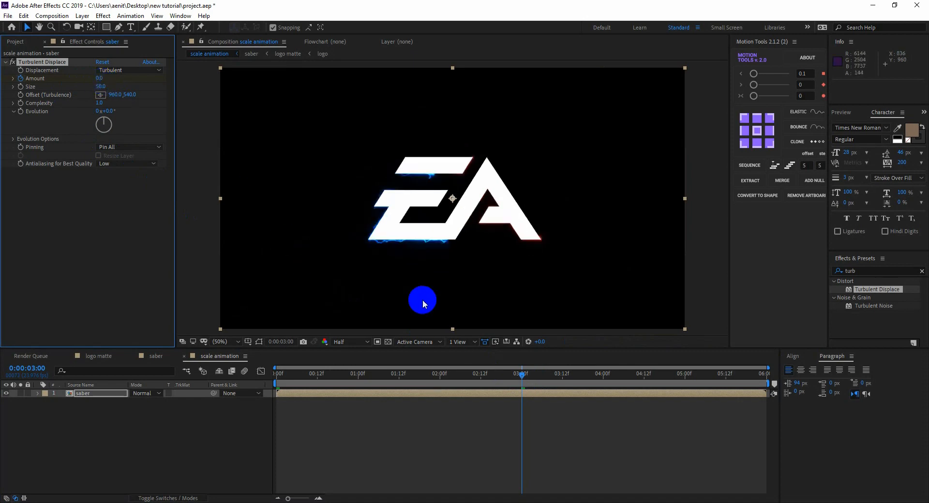
left_click_drag(424, 378, 286, 376)
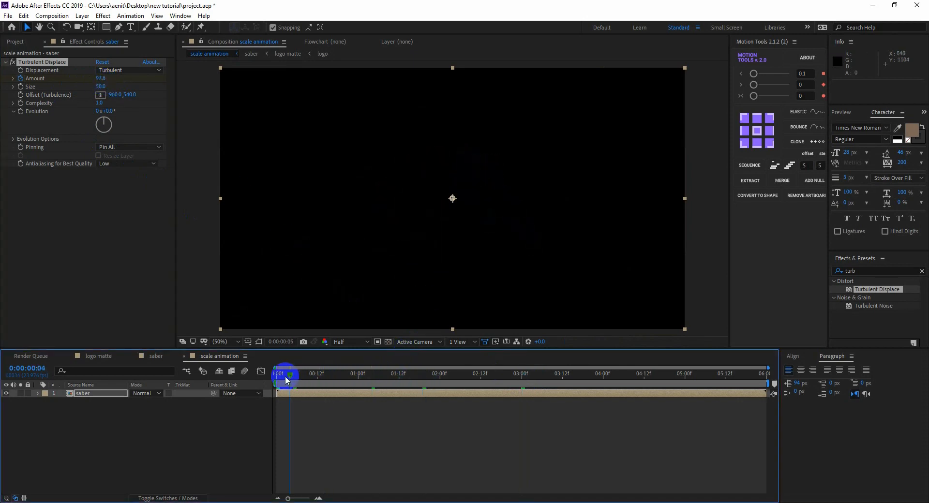
left_click(422, 377)
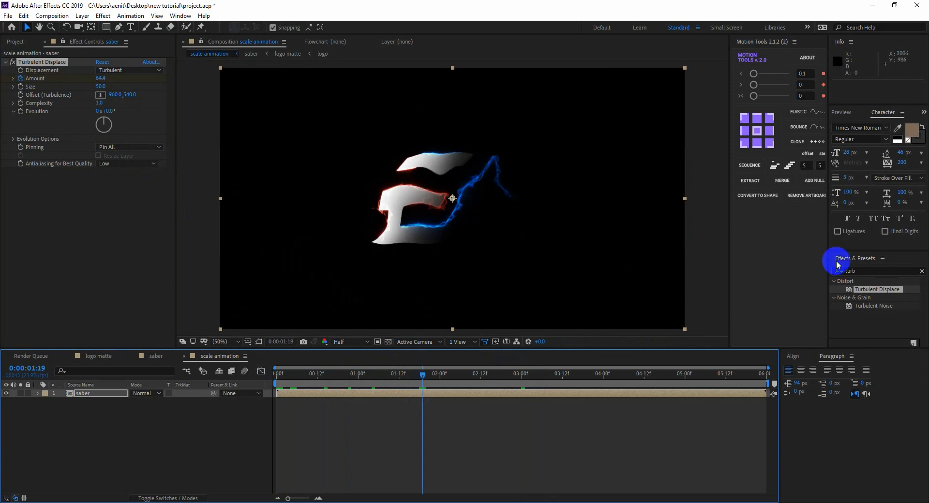
Find the CC Scale Wipe effect and apply it to the saber layer
left_click(863, 272)
key("BackSpace")
key("BackSpace")
key("BackSpace")
key("BackSpace")
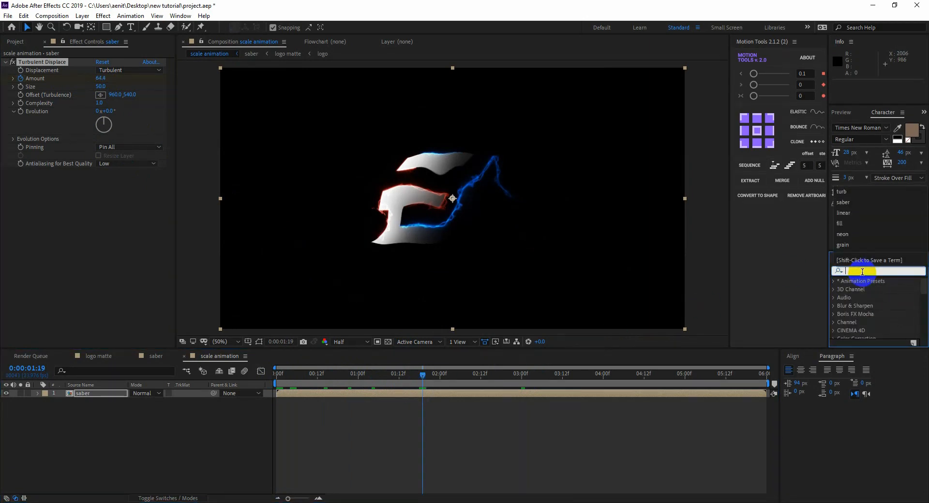
left_click(862, 272)
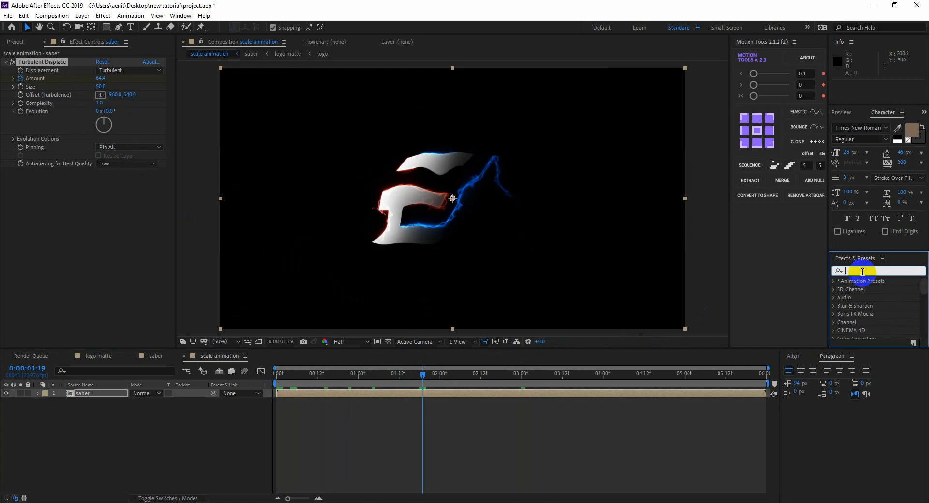
left_click(863, 272)
type("cc scal")
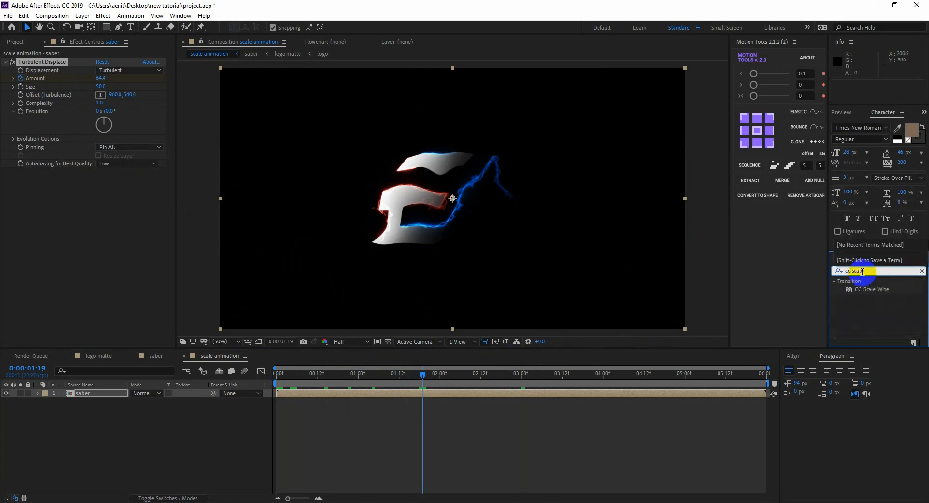
type("e")
left_click_drag(872, 290, 550, 394)
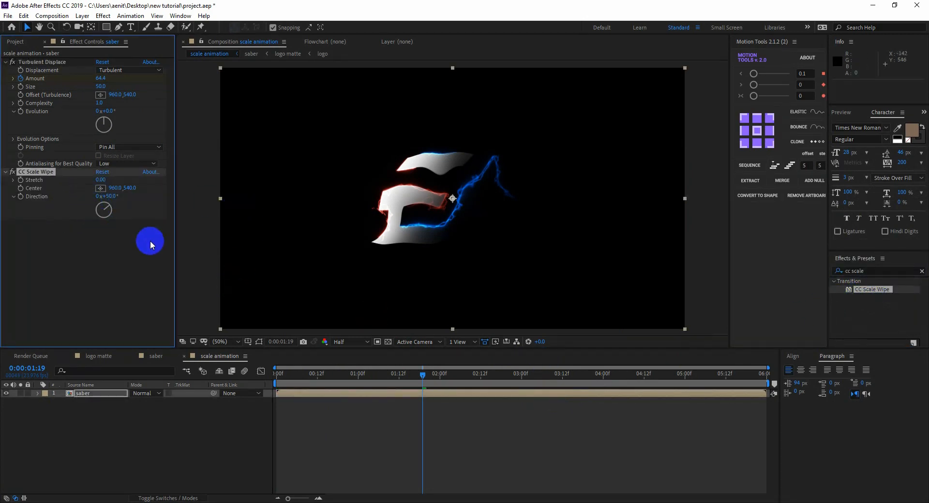
Set the CC Scale Wipe Stretch to 90 and its Direction to -90°
left_click(101, 181)
type("90")
key("Return")
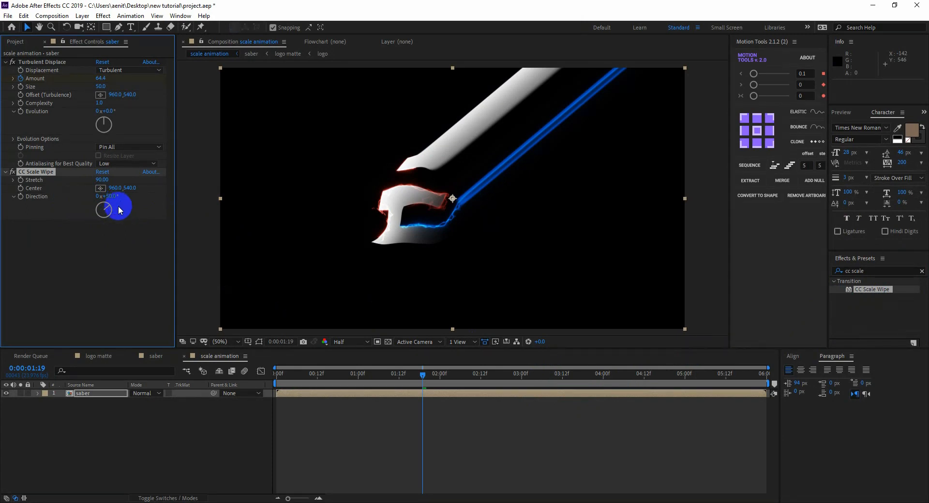
left_click_drag(118, 206, 137, 202)
left_click(113, 196)
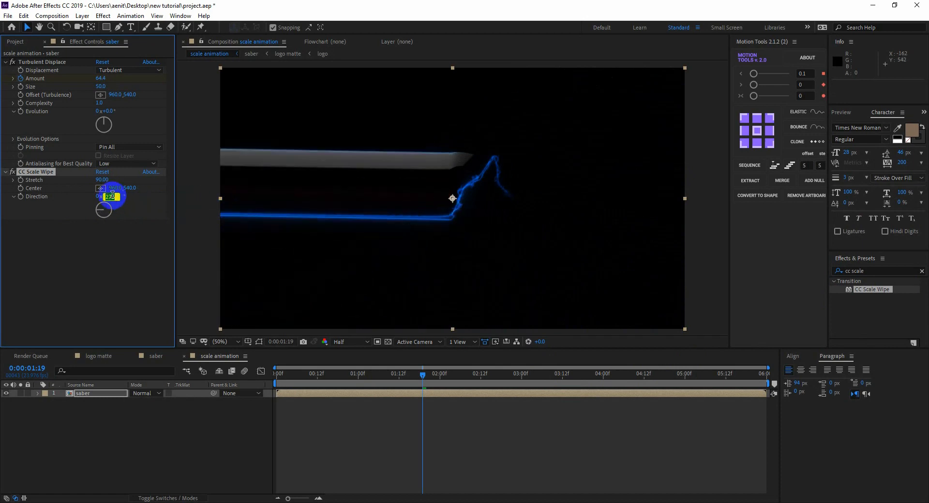
type("-90")
key("Return")
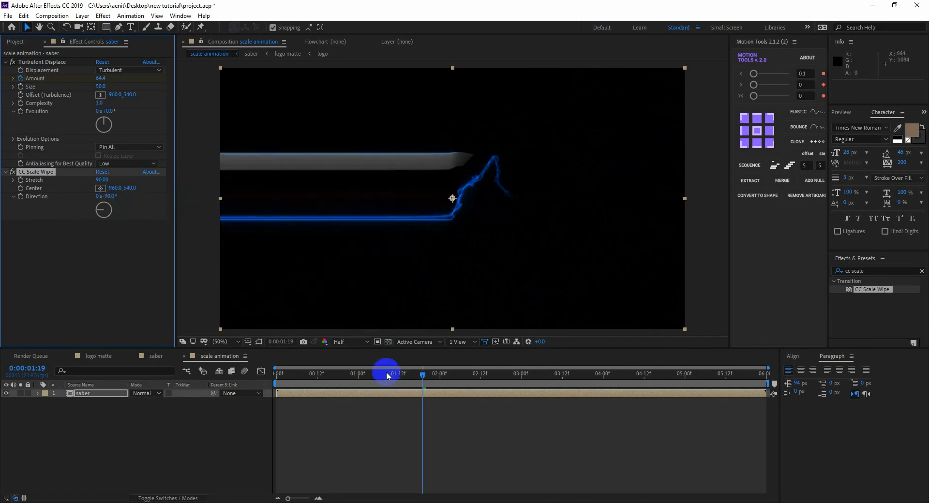
Start keyframing the CC Scale Wipe Center at 0:00, moving it horizontally to 1459, 540
left_click_drag(386, 373, 275, 376)
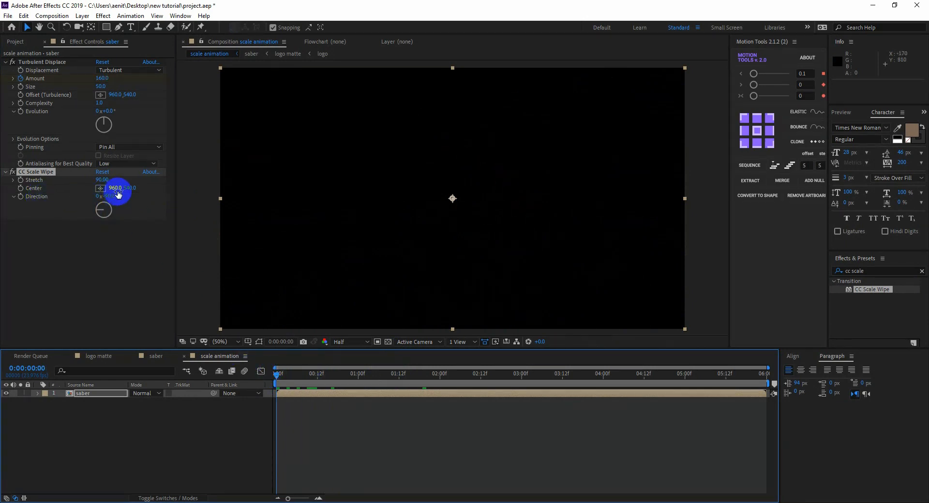
left_click(21, 189)
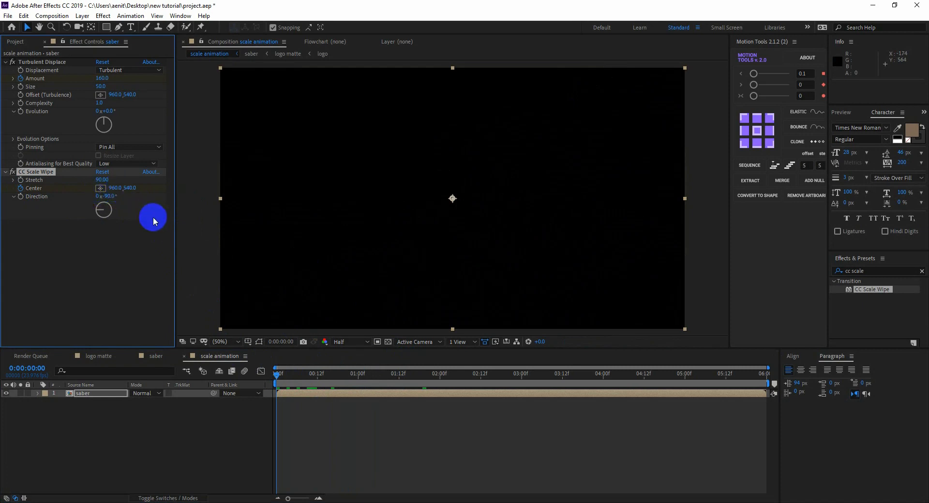
left_click_drag(113, 190, 355, 187)
Keyframe the CC Scale Wipe Center at 4:00, moving it left past the logo until the whole EA logo is unstretched
left_click_drag(299, 376, 603, 383)
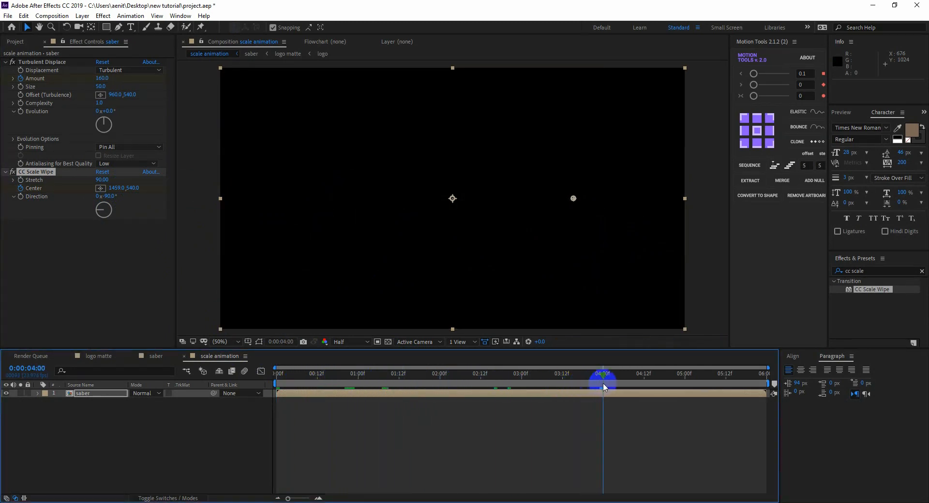
left_click_drag(116, 188, 1, 201)
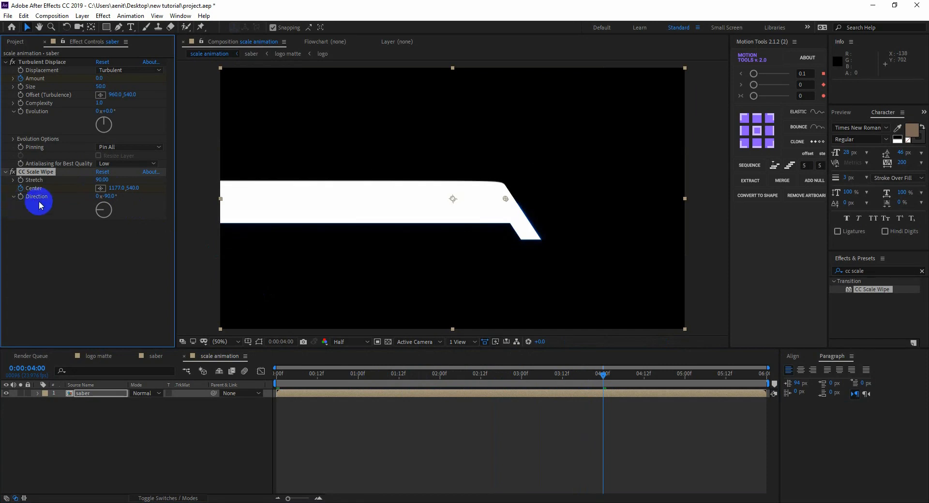
left_click_drag(116, 189, 3, 188)
left_click_drag(116, 187, 11, 196)
mouse_move(118, 189)
left_mouse_down()
mouse_move(5, 188)
mouse_move(130, 189)
left_mouse_up()
Preview the scale wipe animation from 0:00 and return to the first frame with the saber layer deselected
mouse_move(495, 374)
left_mouse_down()
mouse_move(280, 396)
mouse_move(271, 374)
left_mouse_up()
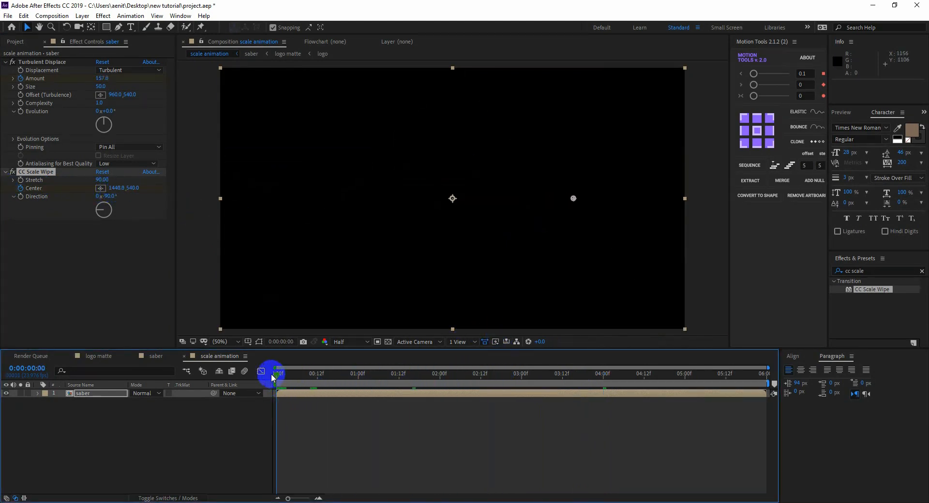
left_click(235, 413)
key("space")
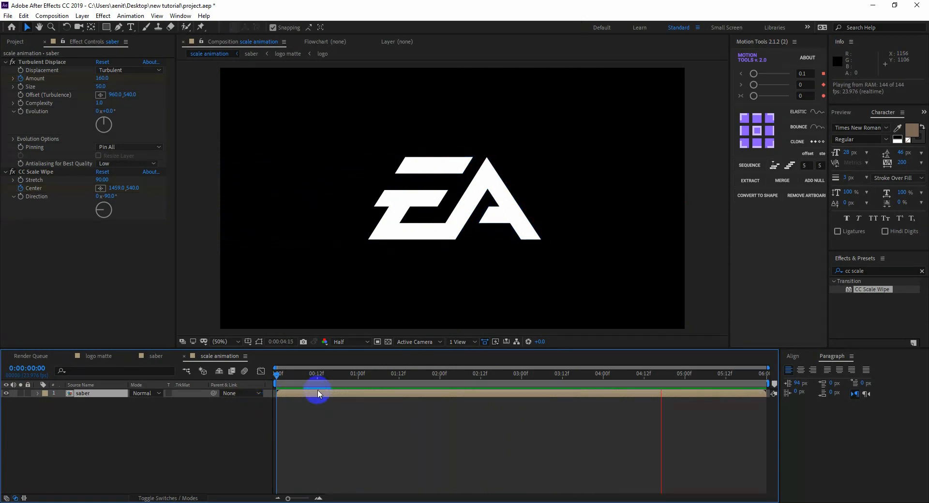
left_click_drag(330, 378, 277, 376)
left_click(91, 431)
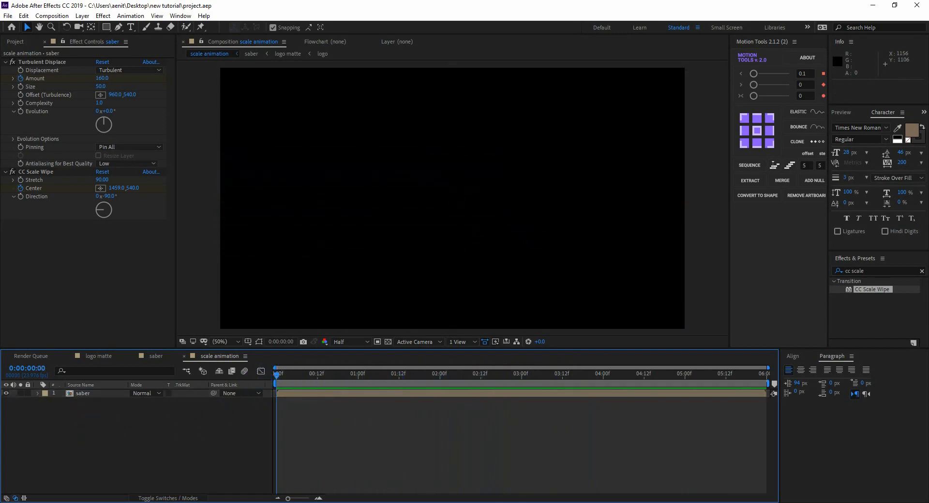
Rename the scale animation composition to "animated logo"
right_click(224, 364)
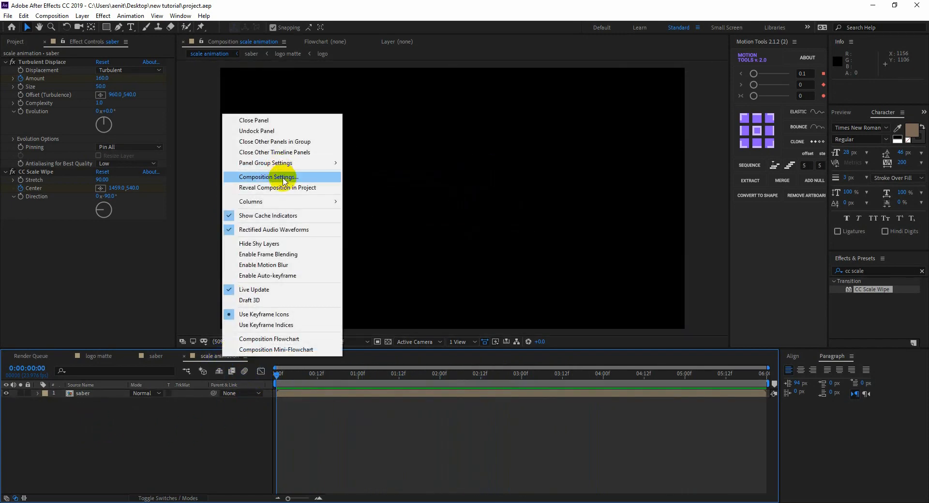
left_click(276, 174)
type("animated")
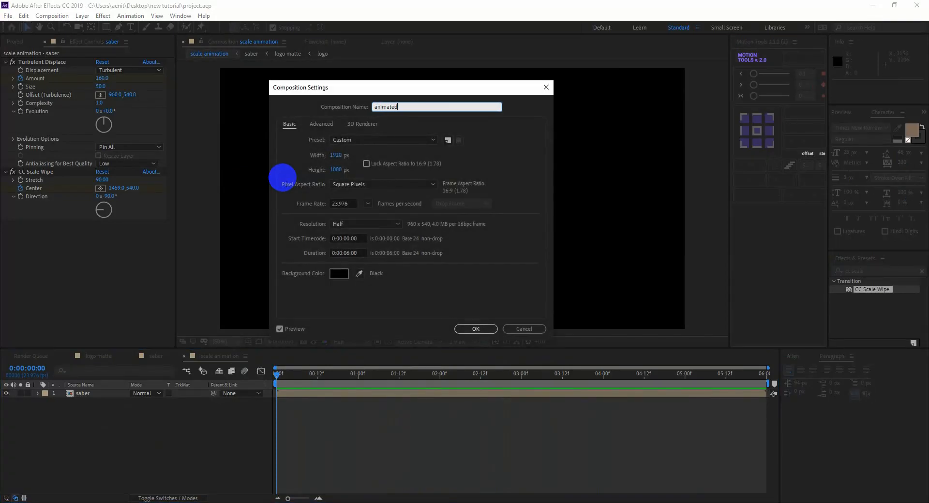
type(" logo")
key("Return")
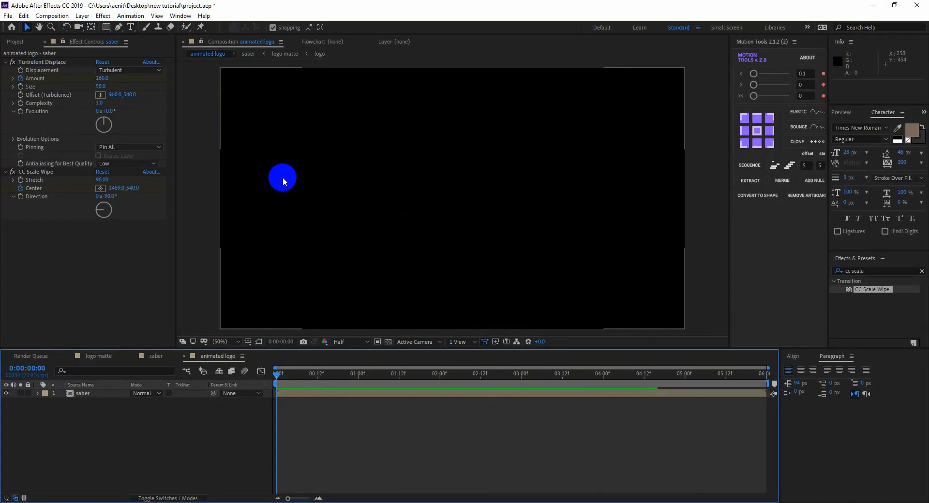
Create a new 1920 x 1080, 6-second composition named "logo stroke" and place the animated logo composition in it
left_click(56, 16)
left_click(69, 28)
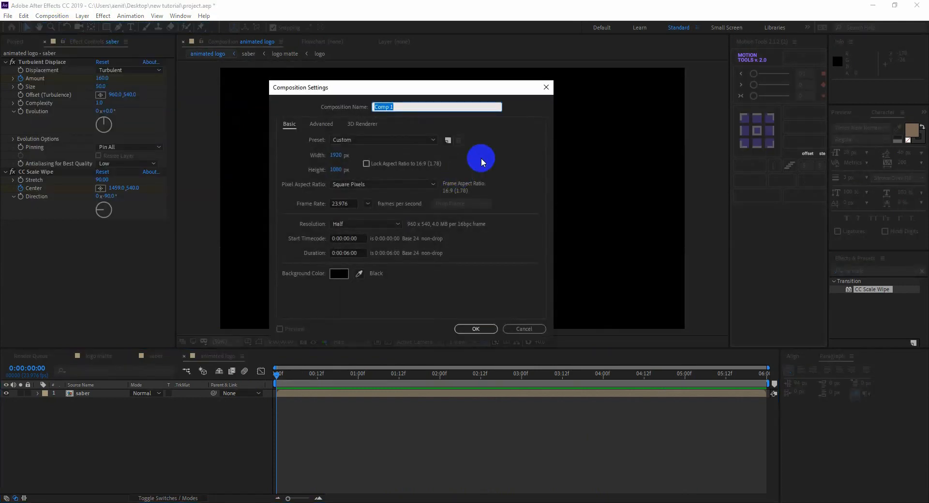
type("logo stroke")
key("Return")
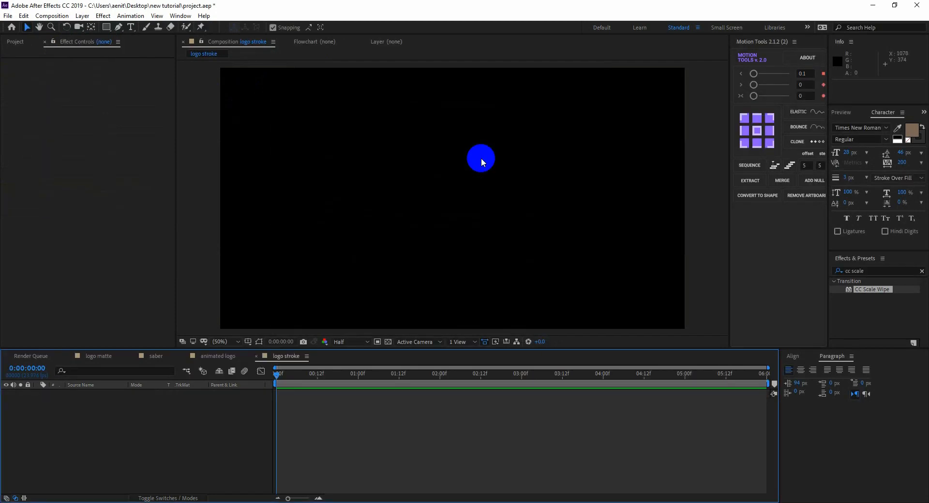
left_click(14, 43)
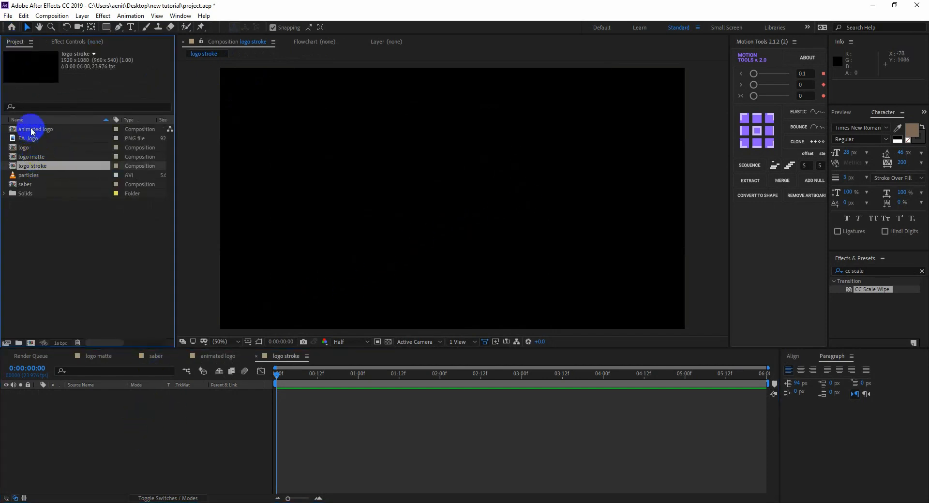
left_click_drag(32, 131, 76, 426)
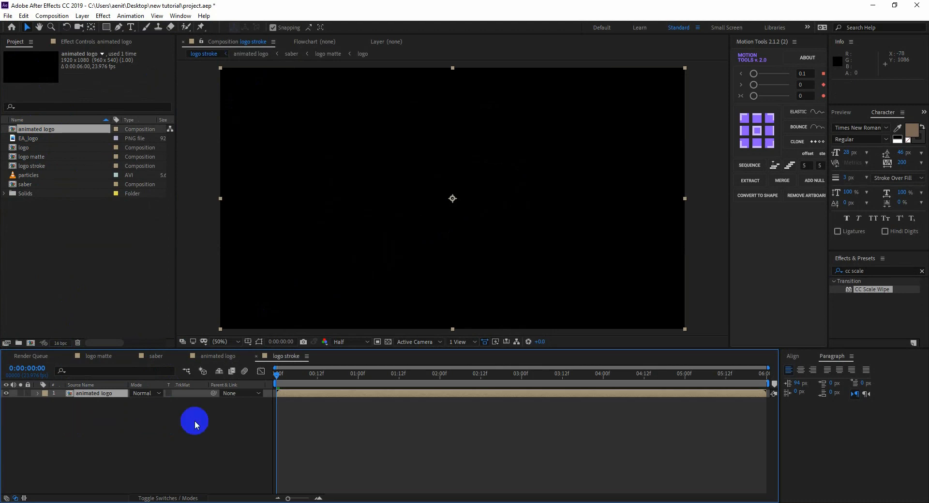
Apply the Fill effect to the animated logo layer and set its color to black
left_click(871, 272)
type("fill")
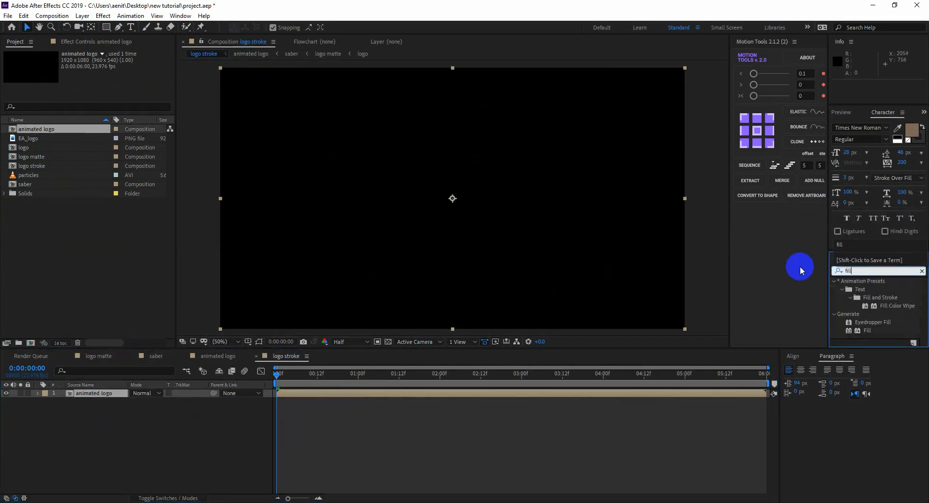
left_click_drag(867, 331, 110, 394)
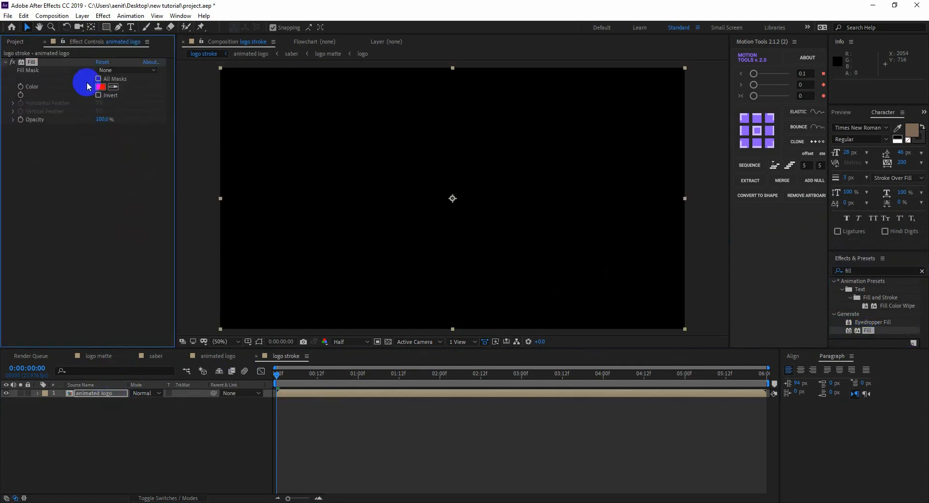
left_click(100, 88)
left_click(162, 233)
left_click(283, 156)
Find the Bevel Alpha effect and add it to the animated logo layer
left_click(842, 271)
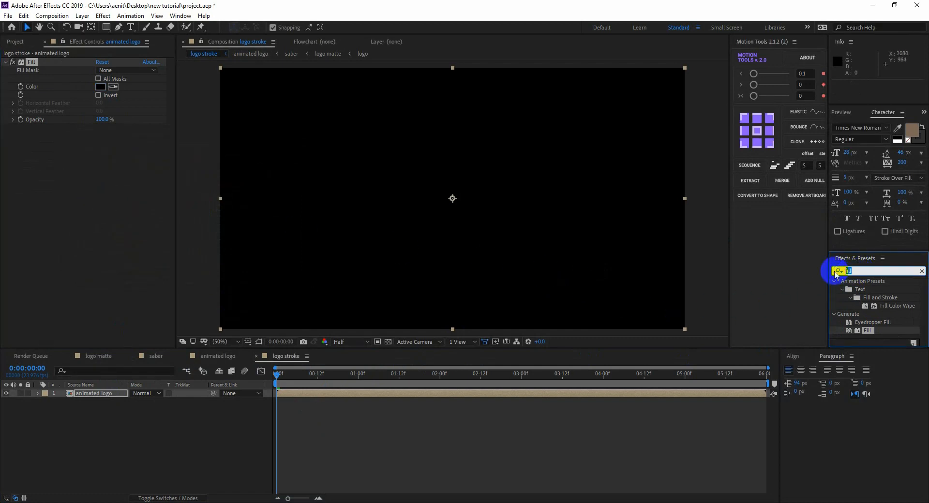
type("bevel")
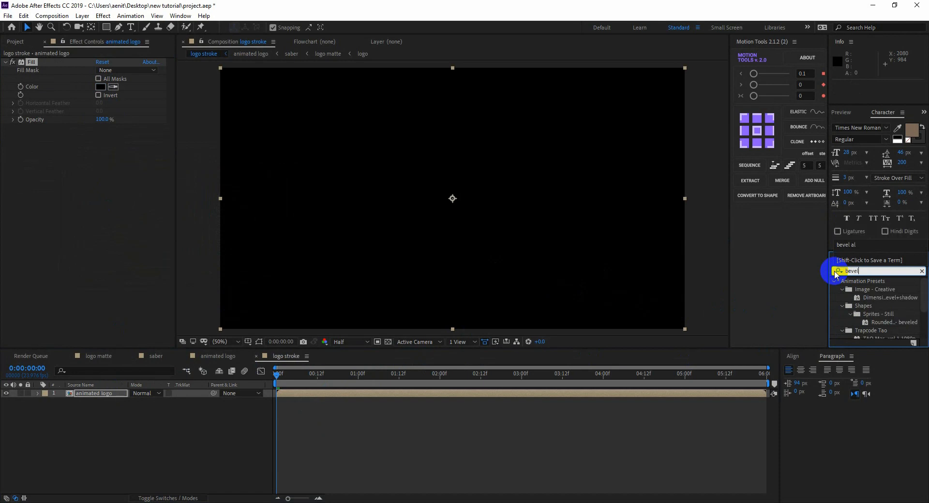
type(" a")
left_click_drag(852, 290, 73, 392)
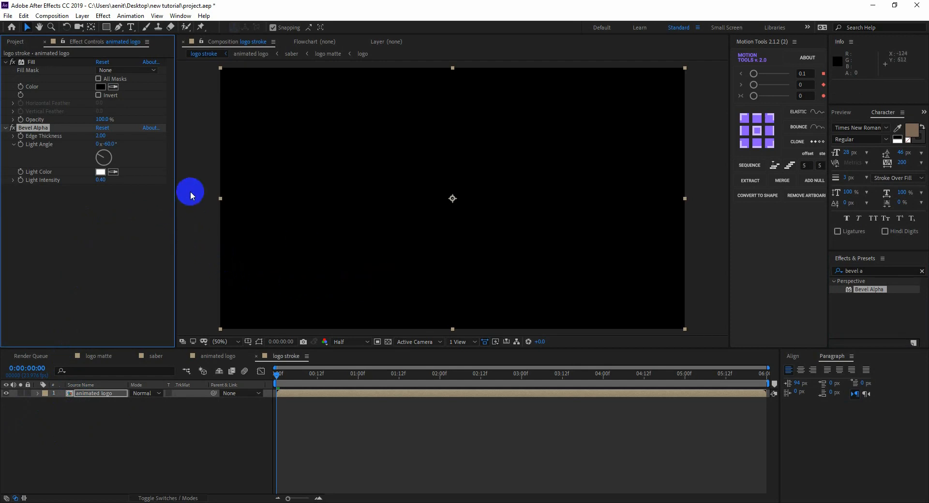
Set the Bevel Alpha Edge Thickness to 4 and Light Intensity to 1, judging the outline at 2:01
left_click(101, 136)
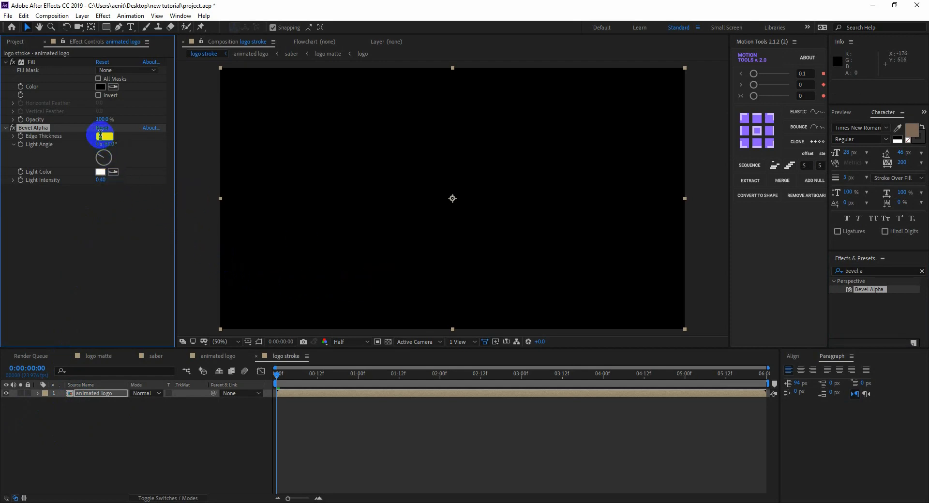
left_click(46, 264)
left_click(443, 374)
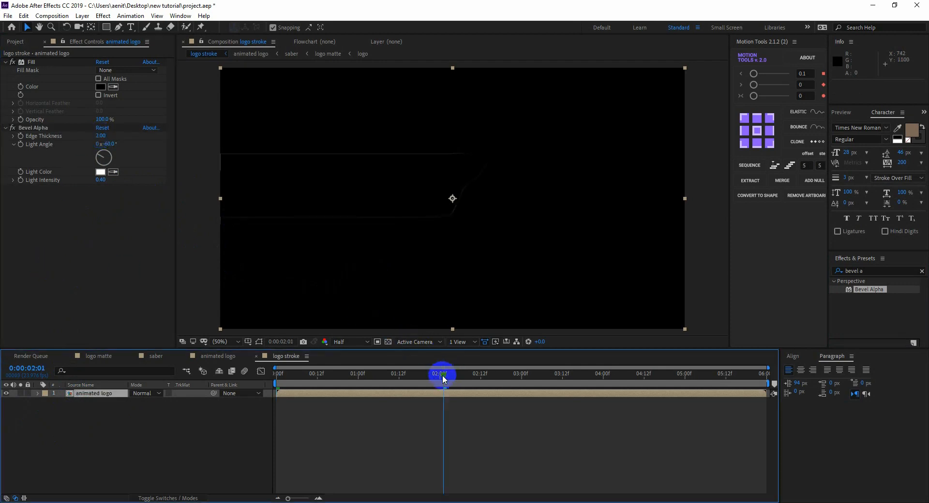
left_click(100, 136)
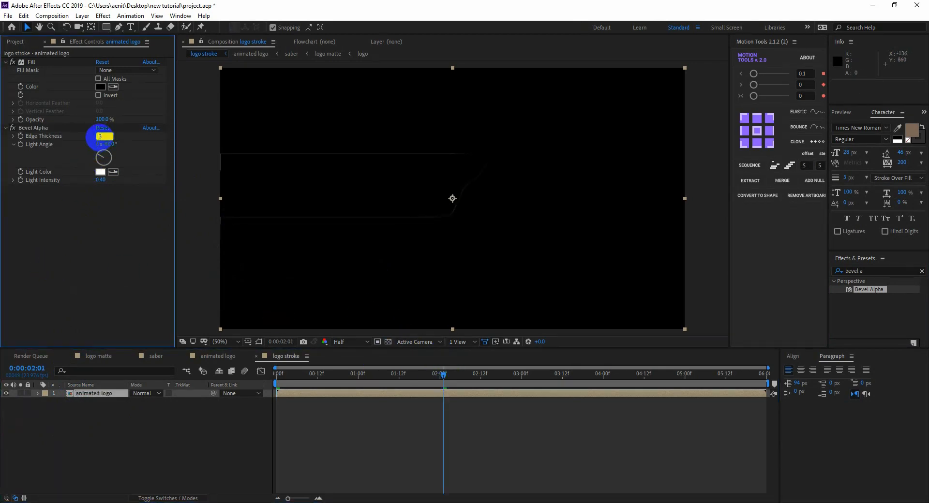
type("3.5")
key("Return")
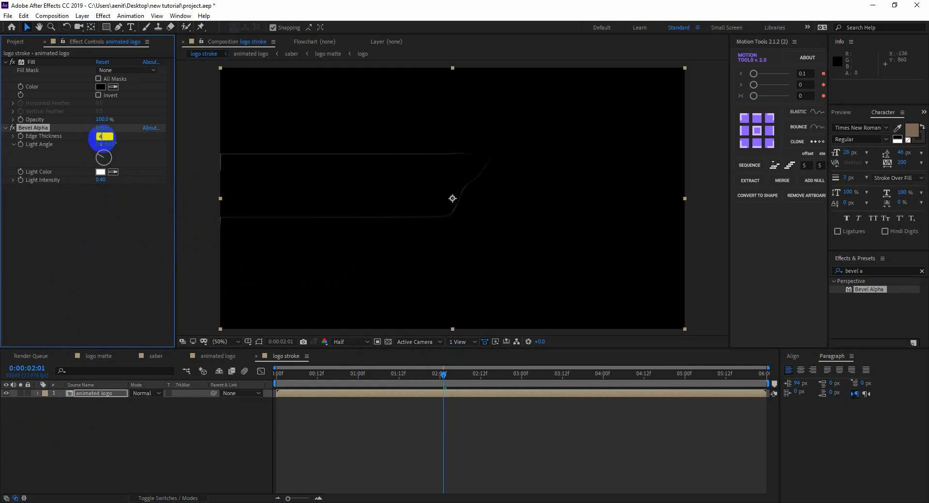
key("Return")
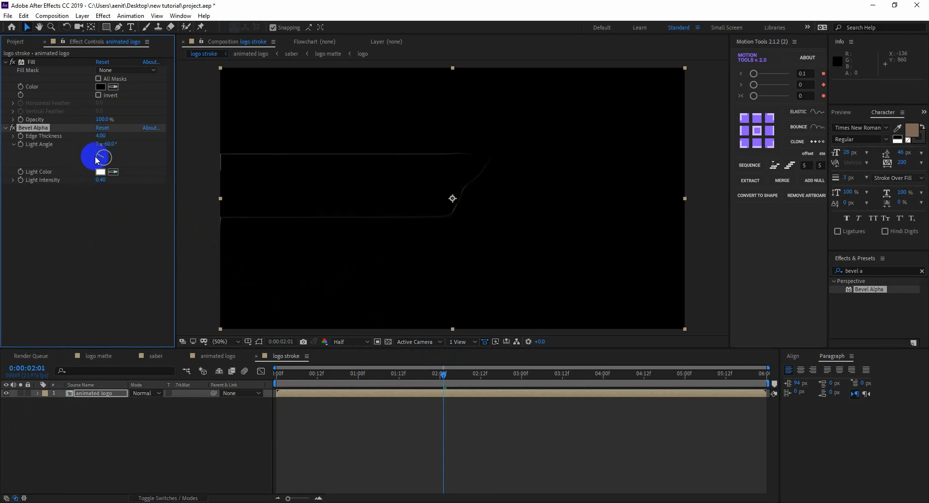
left_click(100, 180)
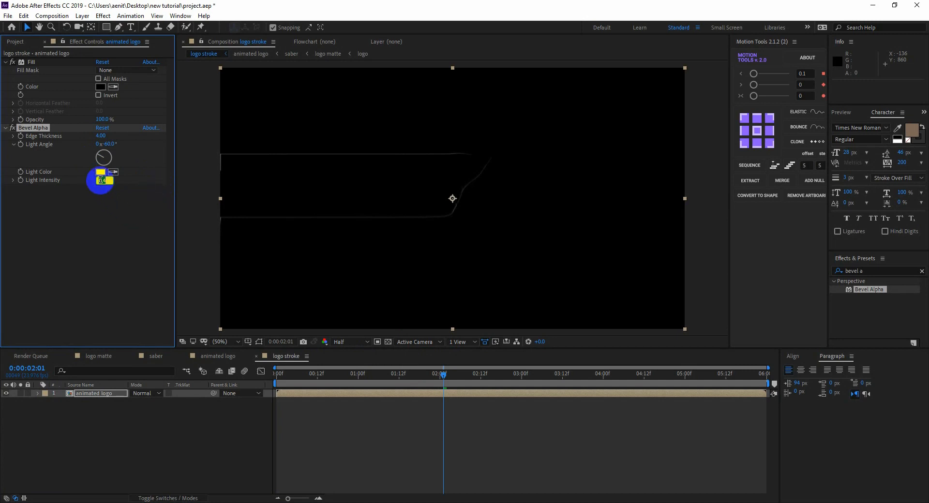
type("1")
key("Return")
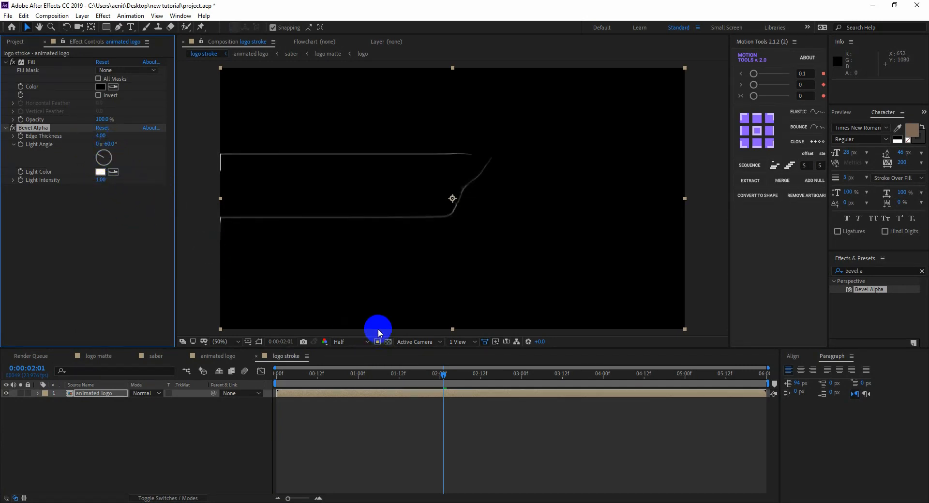
Keyframe the Bevel Alpha Light Angle from -60° at 0:00 to 1x+0° at 5:23 and scrub through the result
left_click(280, 375)
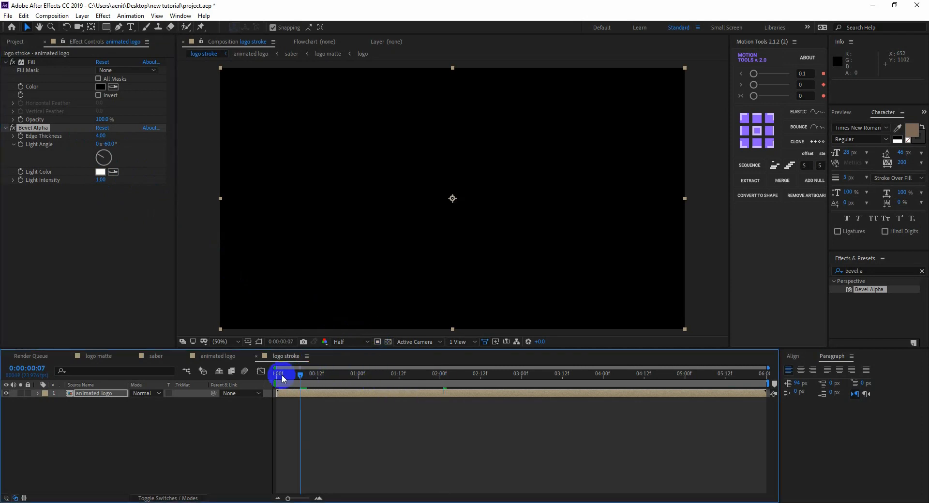
left_click(22, 144)
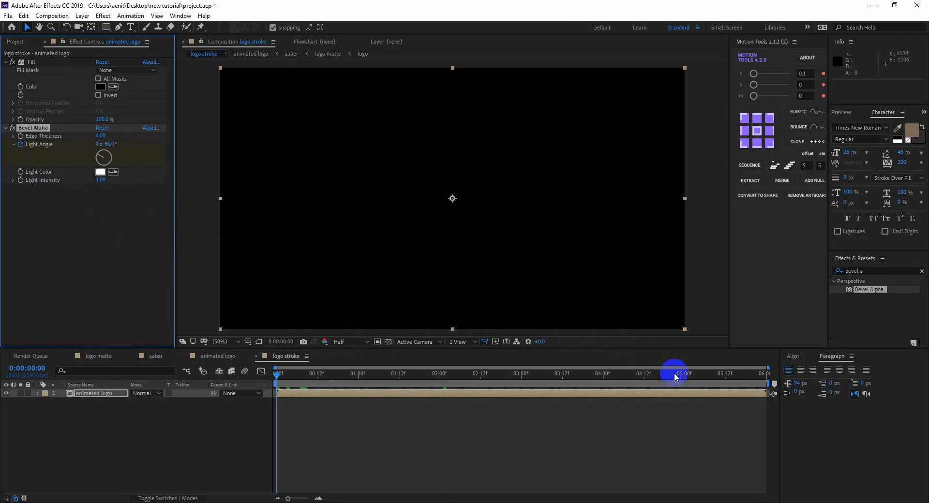
left_click_drag(719, 375, 774, 386)
left_click(109, 145)
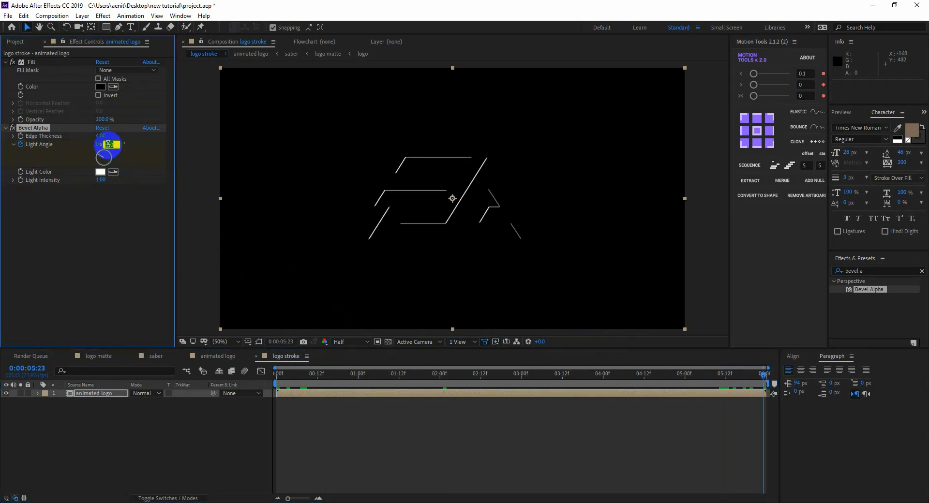
type("0")
key("Return")
left_click(98, 145)
type("1")
key("Return")
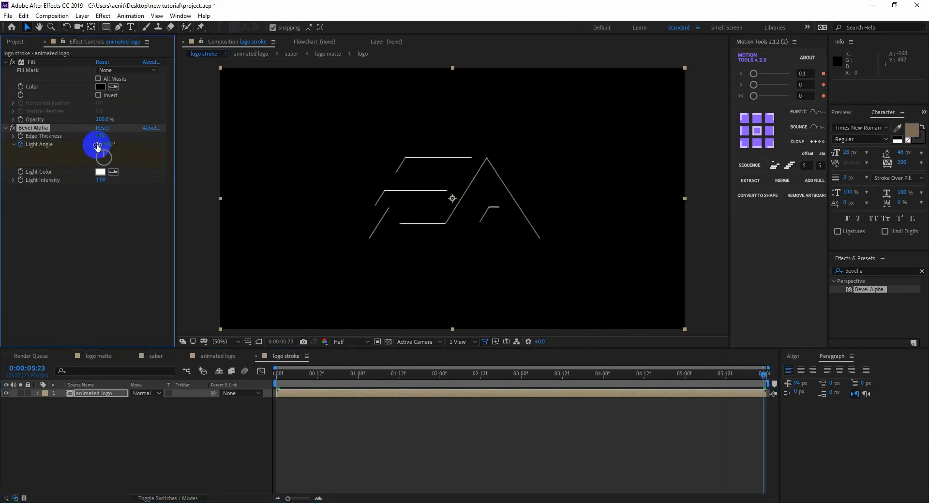
mouse_move(345, 377)
left_mouse_down()
mouse_move(301, 373)
mouse_move(515, 379)
mouse_move(572, 391)
mouse_move(456, 390)
mouse_move(477, 390)
left_mouse_up()
left_click(116, 168)
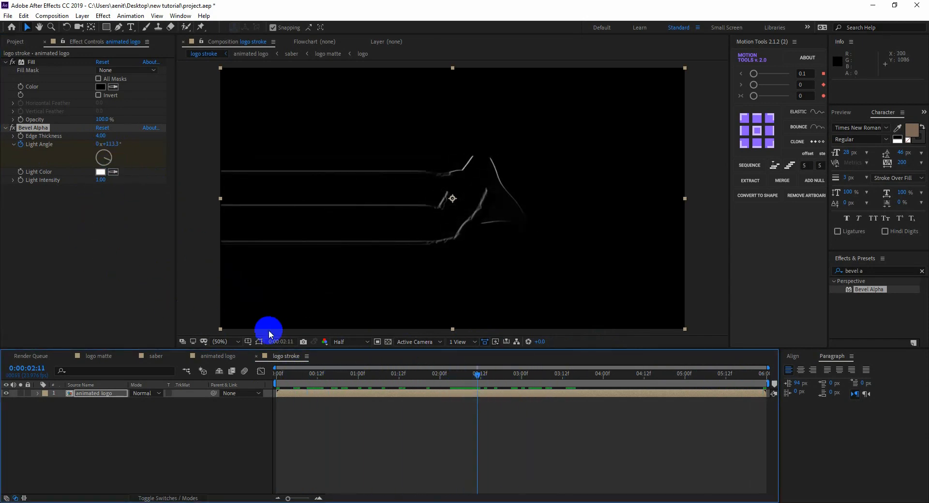
Duplicate the animated logo layer twice in the logo stroke composition
left_click(308, 390)
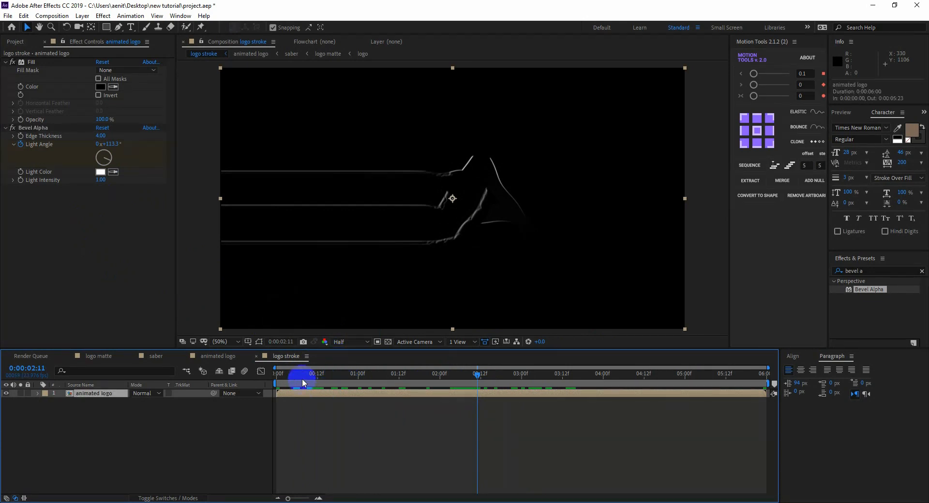
key("ctrl+d")
key("ctrl+d")
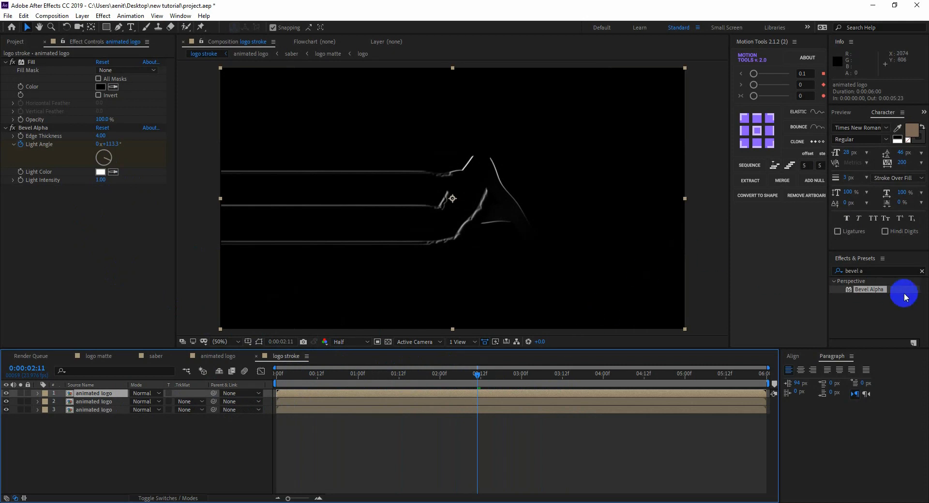
Find the Gaussian Blur effect and apply it to the topmost animated logo layer
left_click(885, 271)
type("gauss")
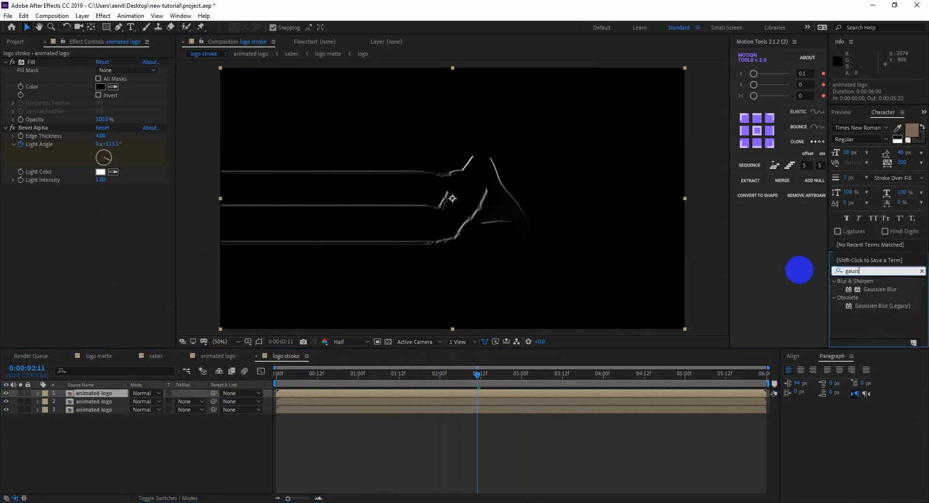
double_click(880, 289)
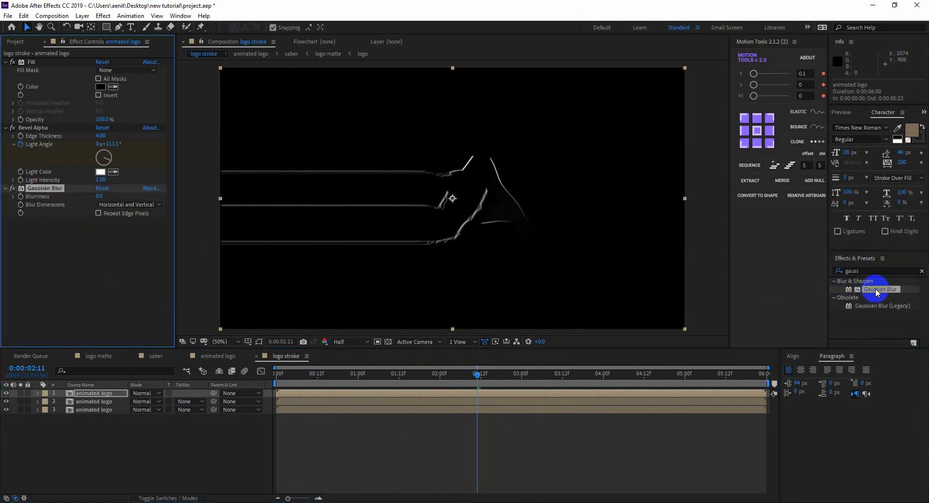
Set the topmost animated logo layer's Gaussian Blur Blurriness to 300, and give the second layer a Gaussian Blur with Blurriness 25
left_click(99, 197)
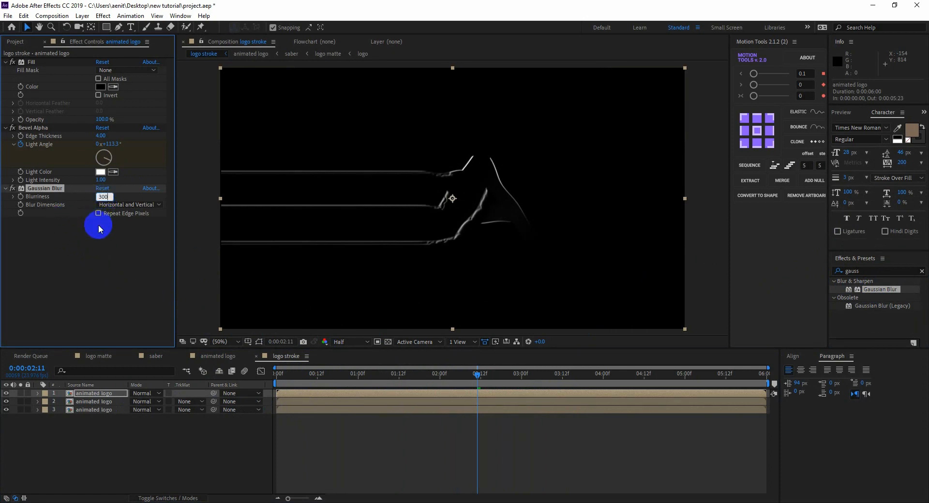
key("Return")
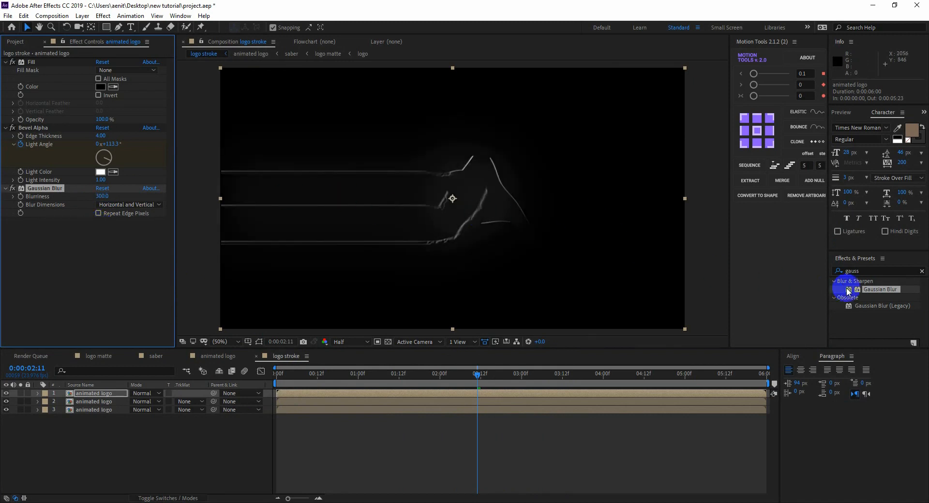
left_click_drag(879, 294, 103, 403)
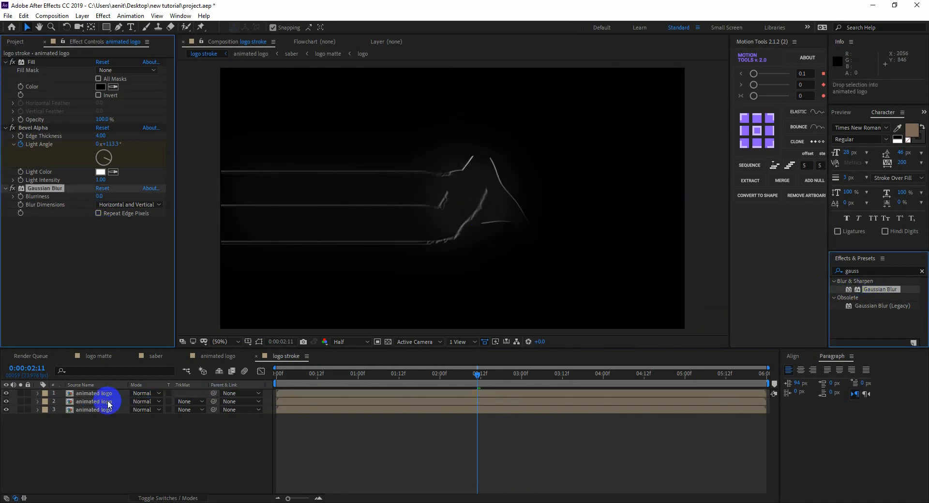
left_click(100, 196)
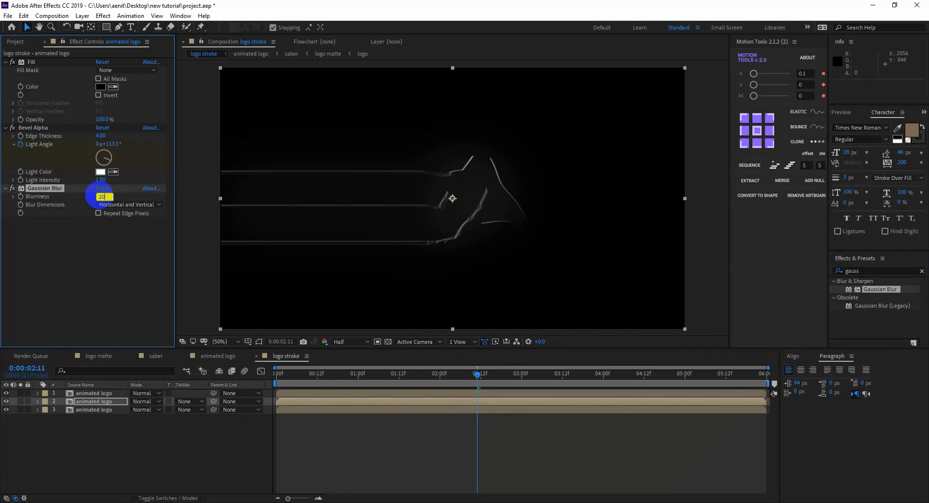
key("Return")
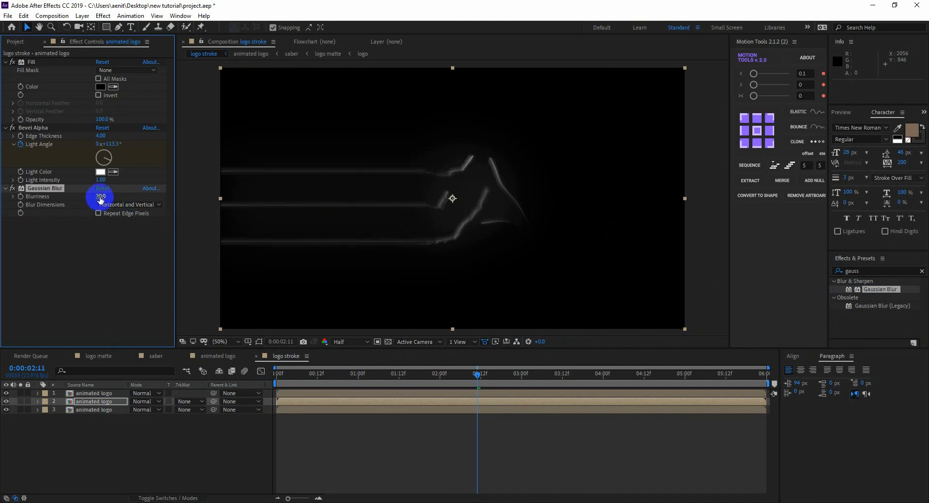
mouse_move(99, 196)
left_mouse_down()
mouse_move(128, 197)
mouse_move(117, 197)
left_mouse_up()
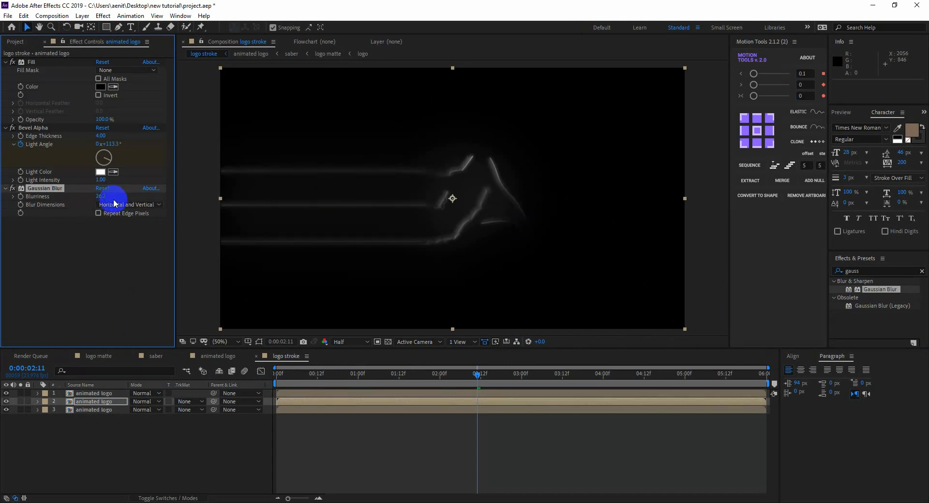
left_click(104, 198)
type("25")
key("Return")
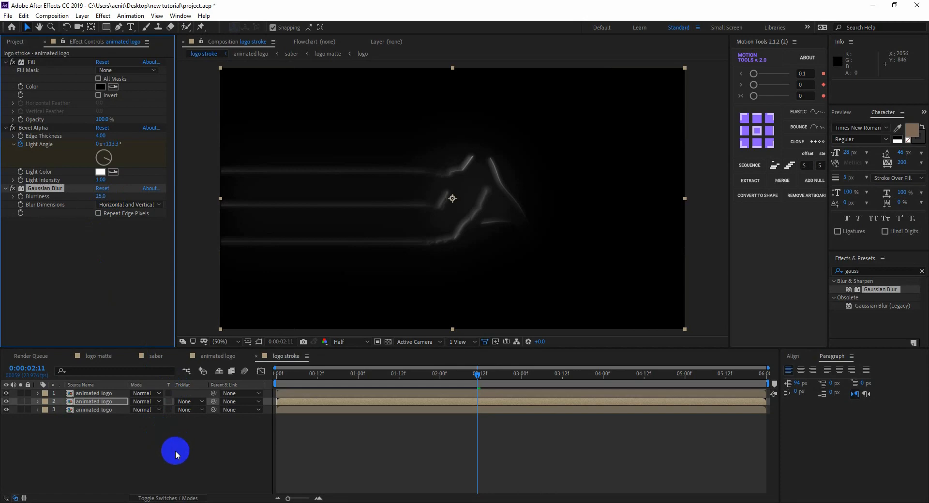
Set the blending mode of all three animated logo layers to Add
left_click(97, 429)
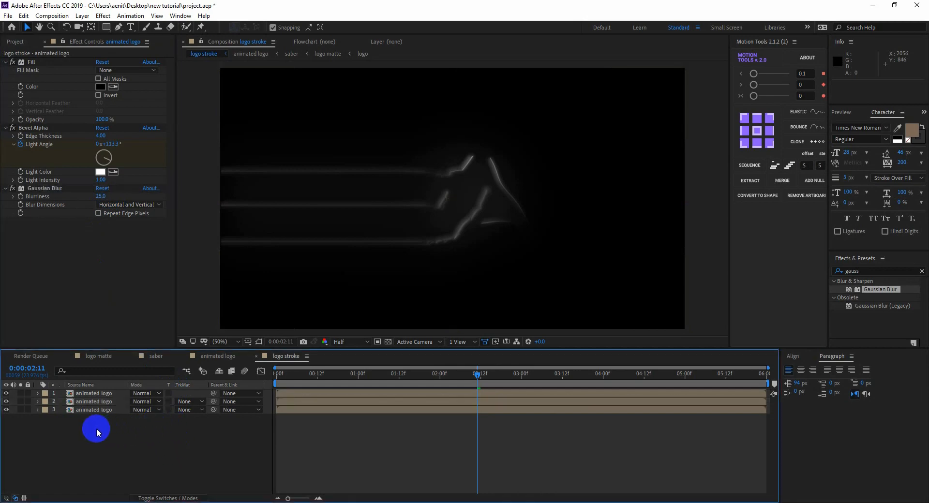
key("ctrl+a")
left_click(149, 412)
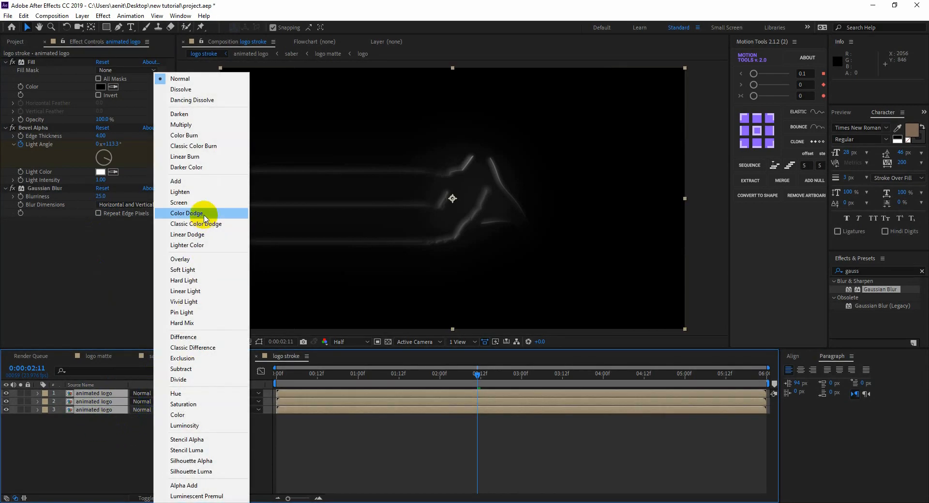
left_click(190, 177)
left_click(155, 438)
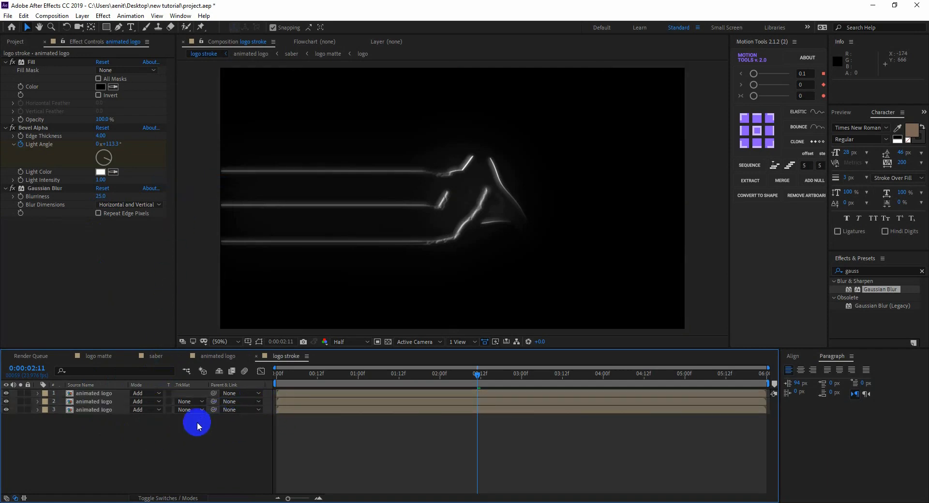
Create a new 1920 x 1080, six-second composition named "animation"
left_click(66, 16)
left_click(73, 27)
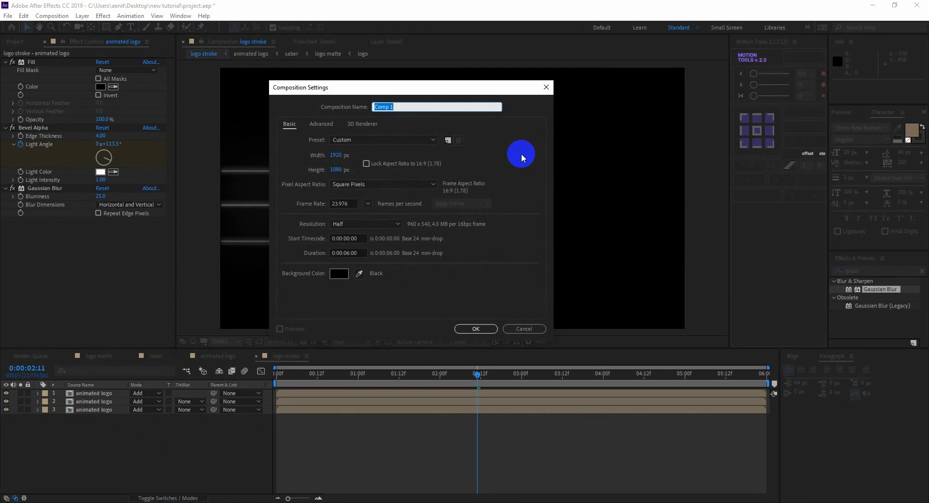
type("animation")
key("Return")
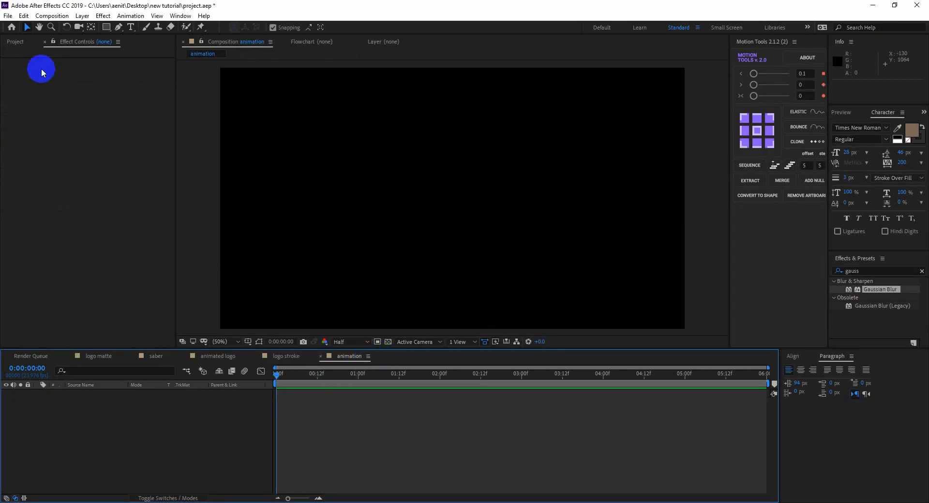
Add the logo stroke composition to the animation composition and duplicate its layer twice
left_click(15, 42)
left_click_drag(35, 177, 95, 419)
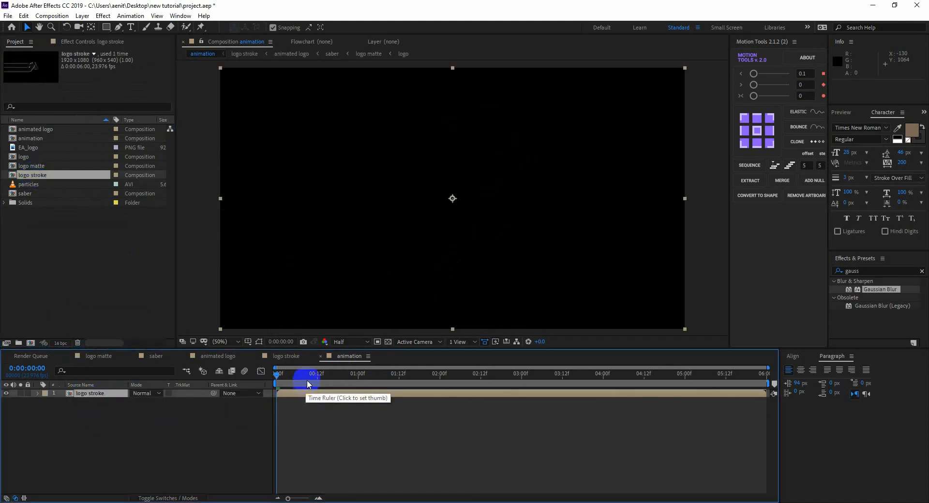
left_click(83, 399)
key("ctrl+d")
key("ctrl+d")
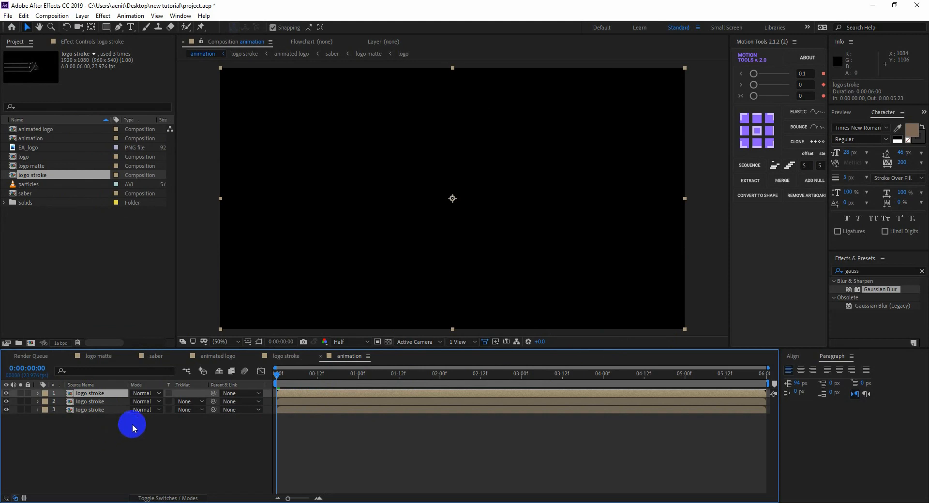
Apply Gaussian Blur to the topmost logo stroke layer with a Blurriness of 300
mouse_move(874, 290)
left_mouse_down()
mouse_move(523, 352)
mouse_move(140, 391)
mouse_move(110, 408)
left_mouse_up()
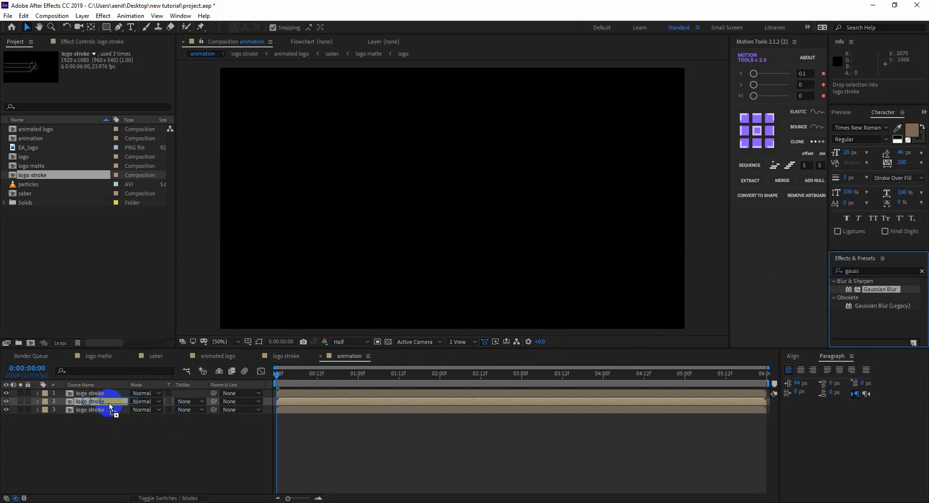
left_click_drag(111, 408, 107, 394)
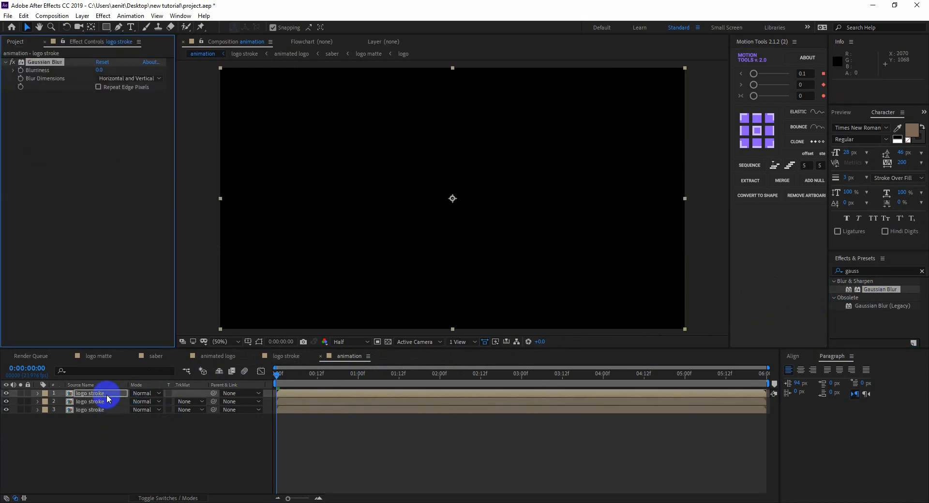
left_click(99, 70)
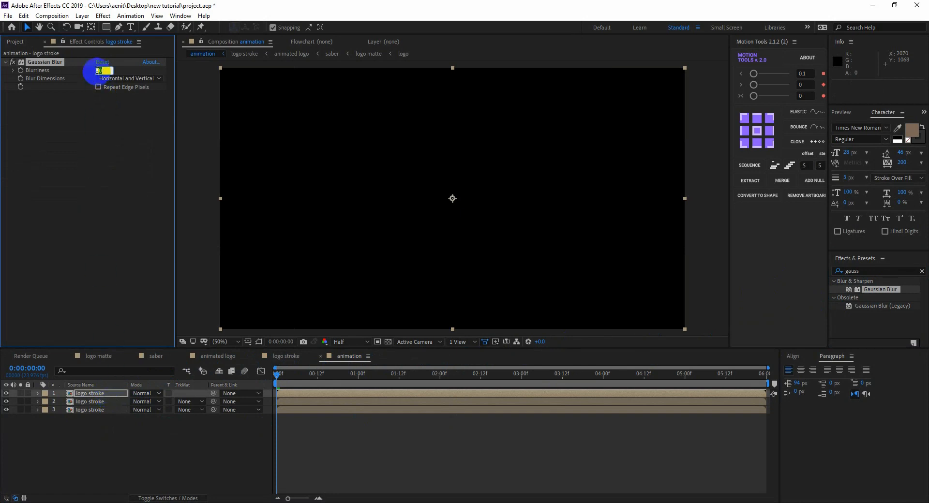
type("300")
key("Return")
Apply Gaussian Blur with Blurriness 80 to the second logo stroke layer and preview the glow at 2:15
left_click_drag(877, 289, 119, 402)
left_click(99, 70)
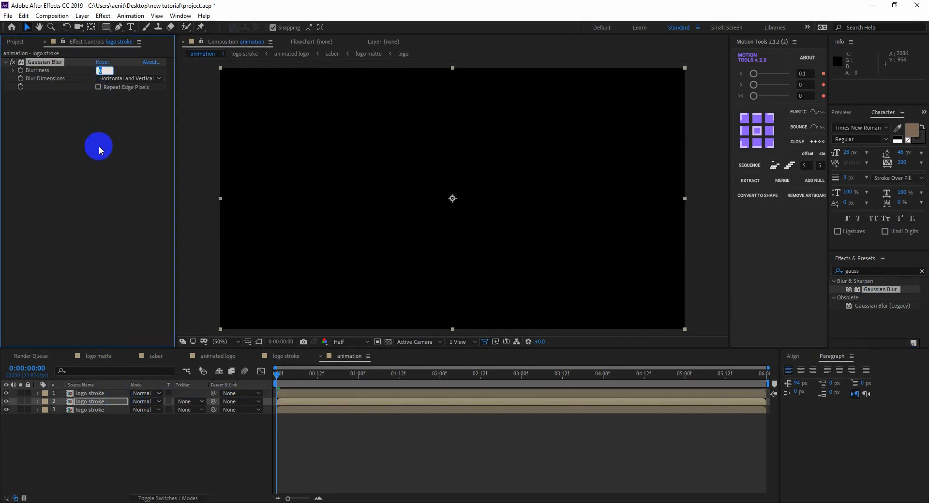
type("80")
key("Return")
left_click_drag(339, 374, 490, 375)
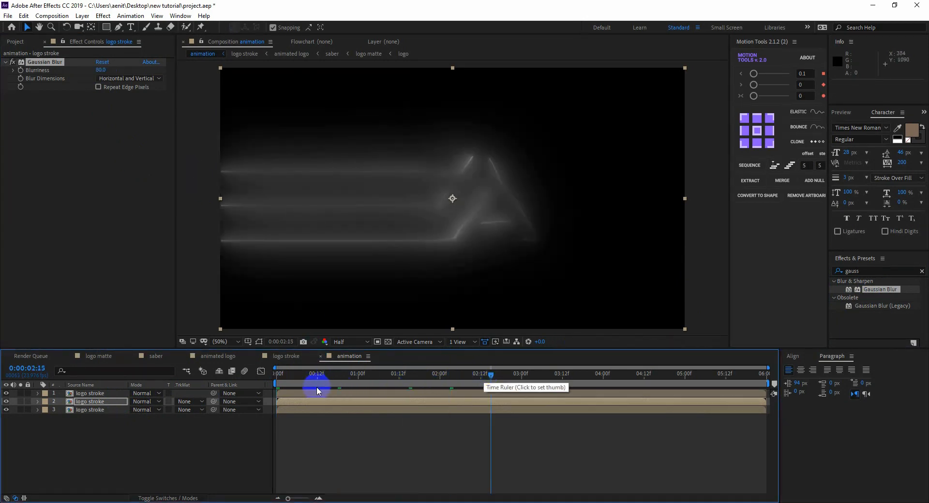
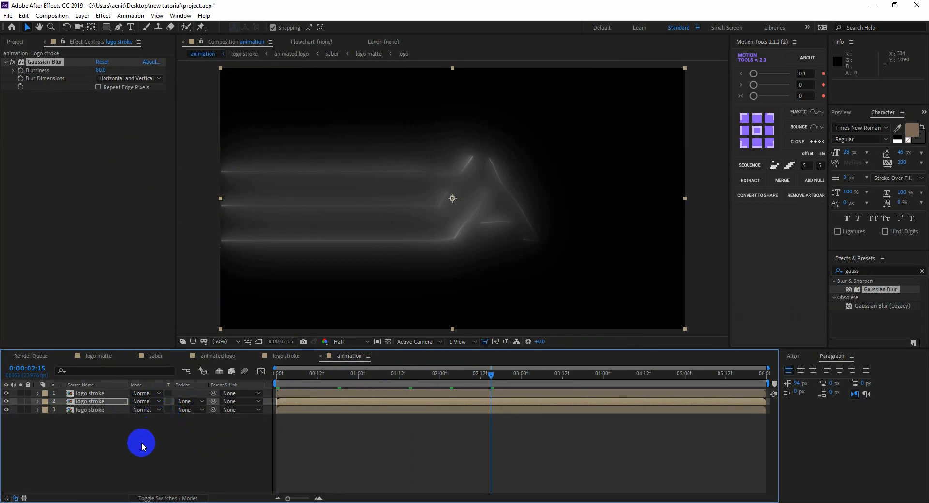
Set the blending mode of all three logo stroke layers to Add
left_click_drag(94, 454, 109, 391)
left_click(159, 409)
left_click(178, 182)
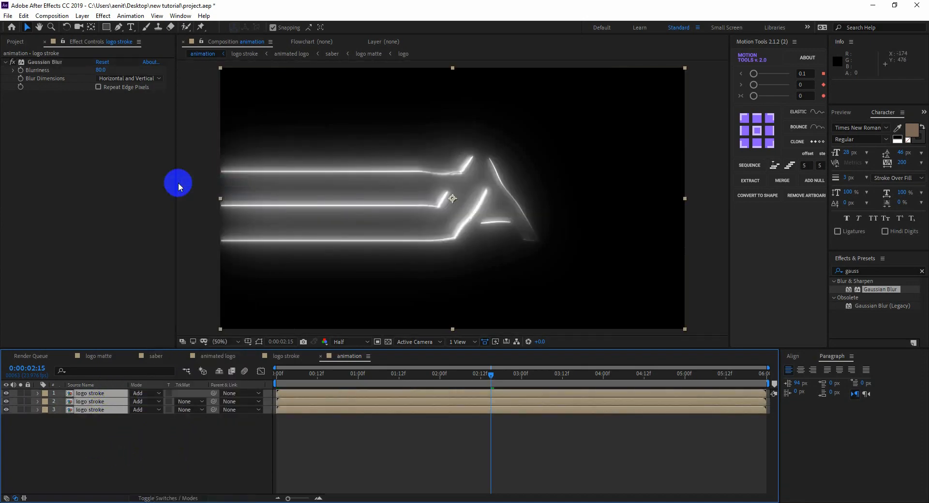
left_click(86, 442)
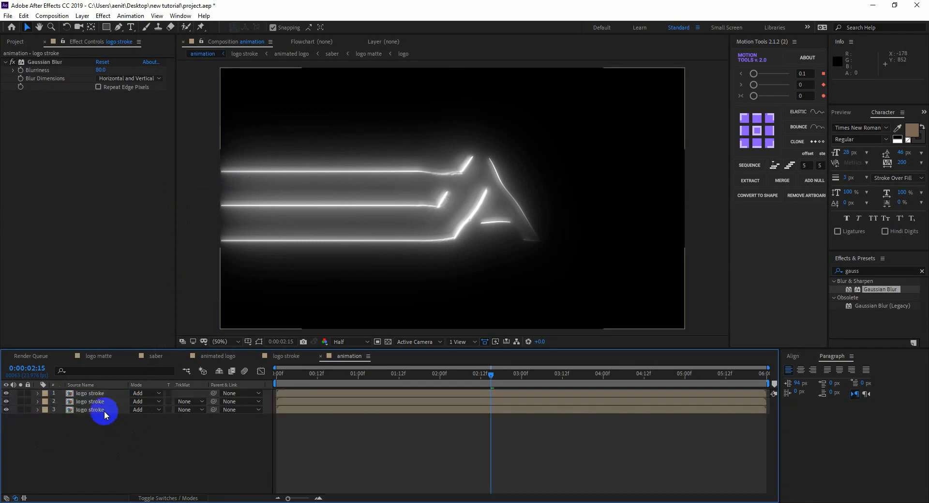
Return the bottom logo stroke layer's blending mode to Normal
left_click(141, 409)
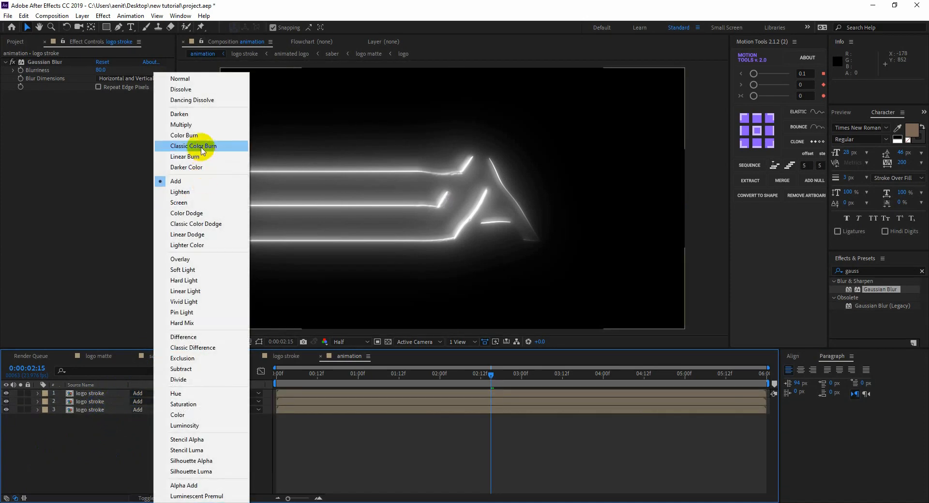
left_click(183, 80)
left_click(217, 438)
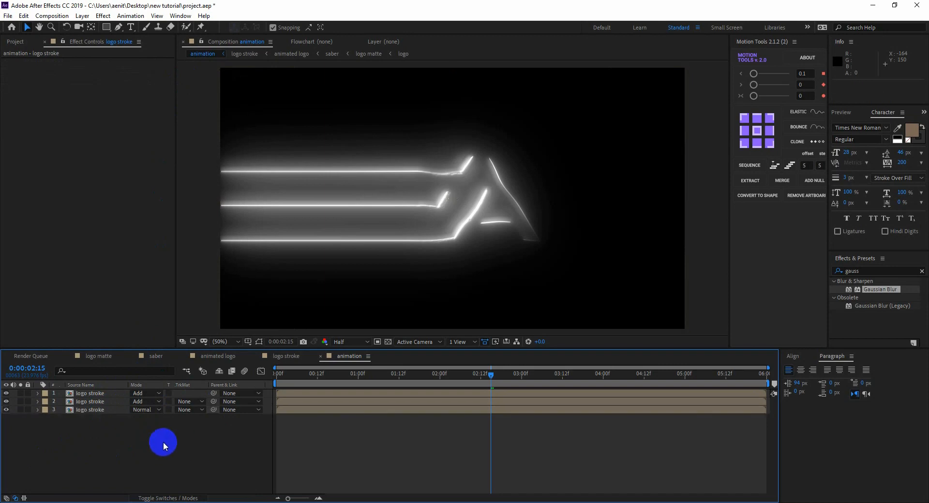
Create an adjustment layer above the logo stroke layers and apply the Directional Blur effect to it
right_click(161, 462)
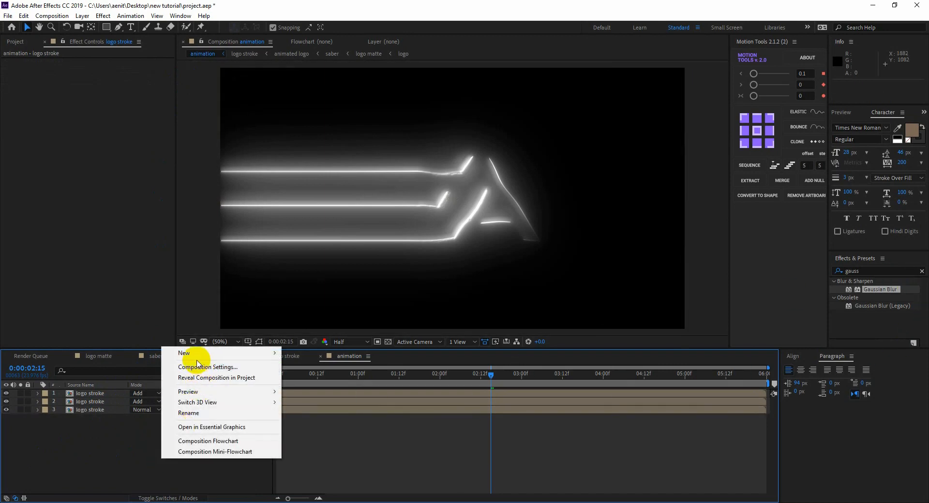
mouse_move(232, 353)
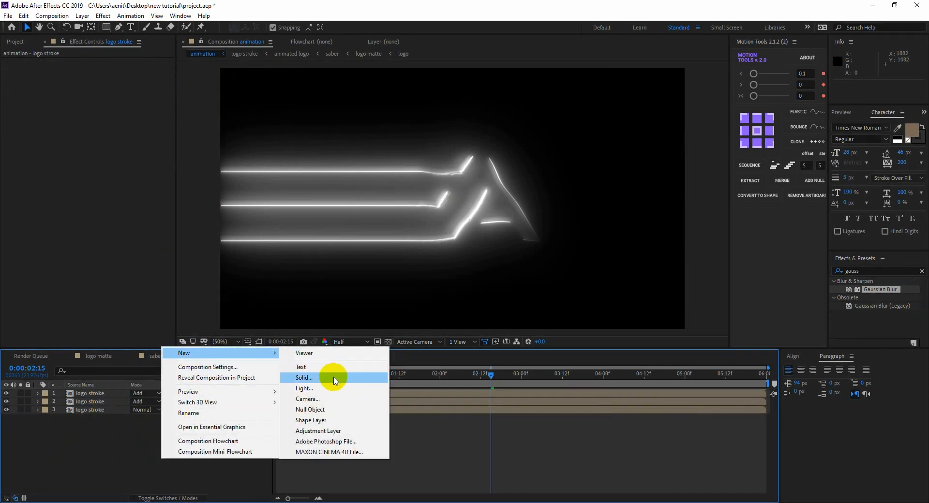
left_click(328, 431)
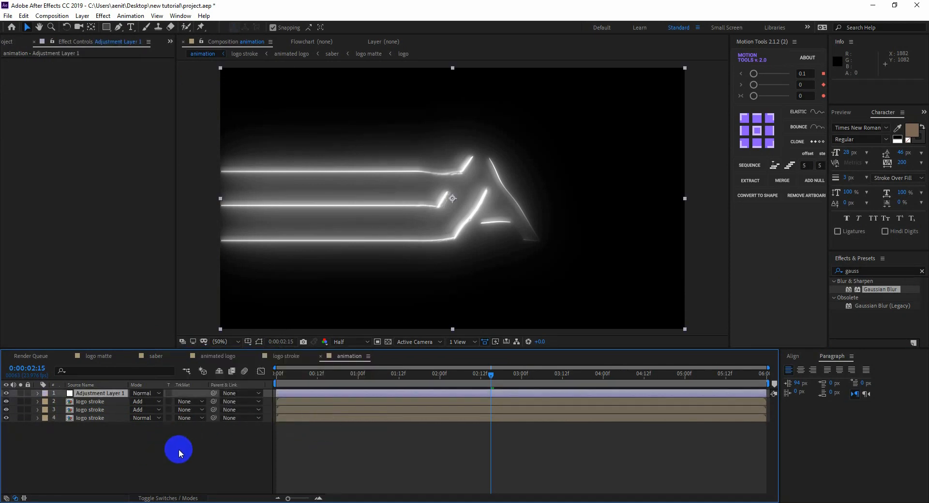
left_click_drag(869, 271, 818, 262)
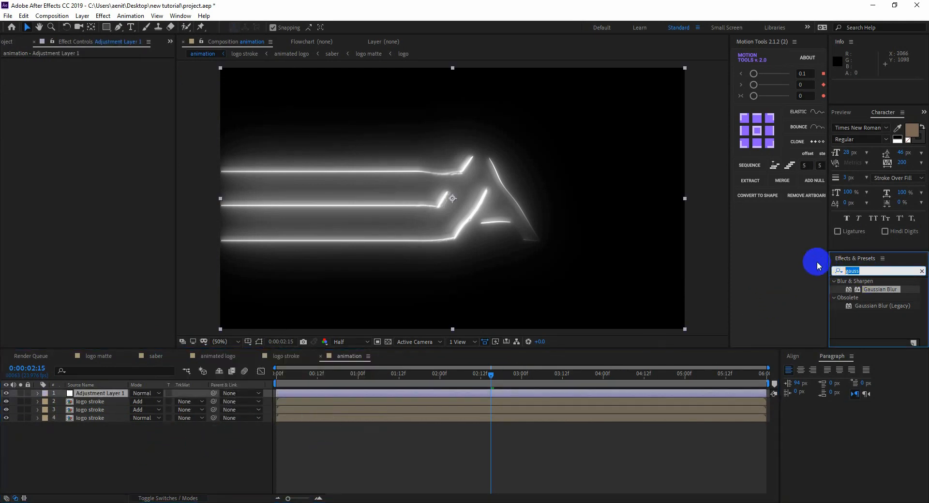
type("direct")
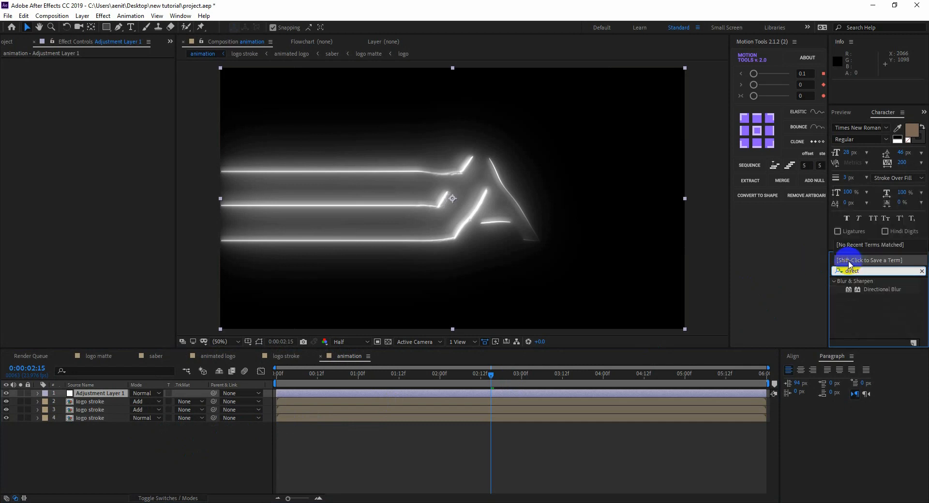
left_click_drag(860, 289, 107, 394)
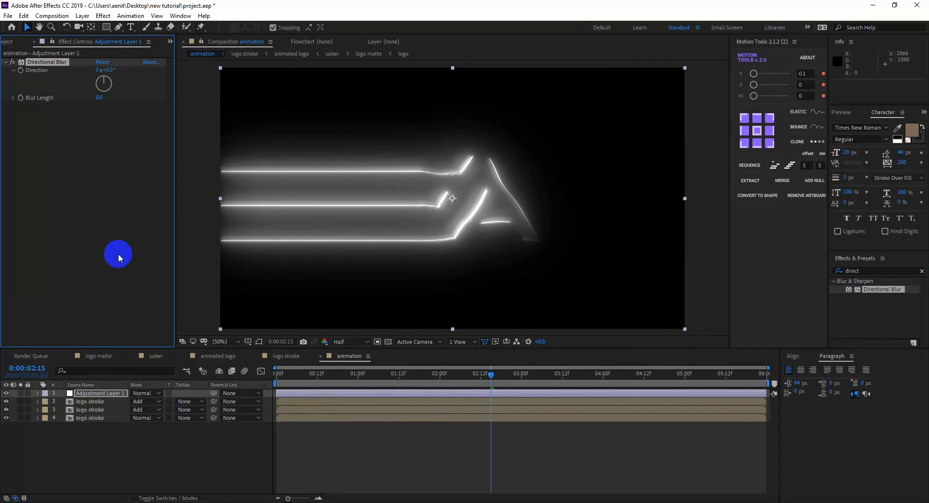
Keyframe the Directional Blur Direction from 0° at 0:00 to 1x+0° at 5:23
left_click(274, 373)
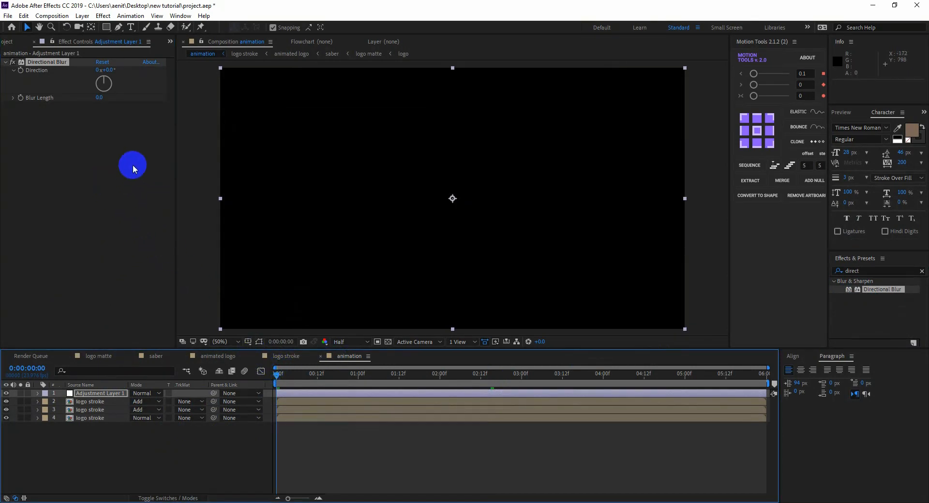
left_click(20, 70)
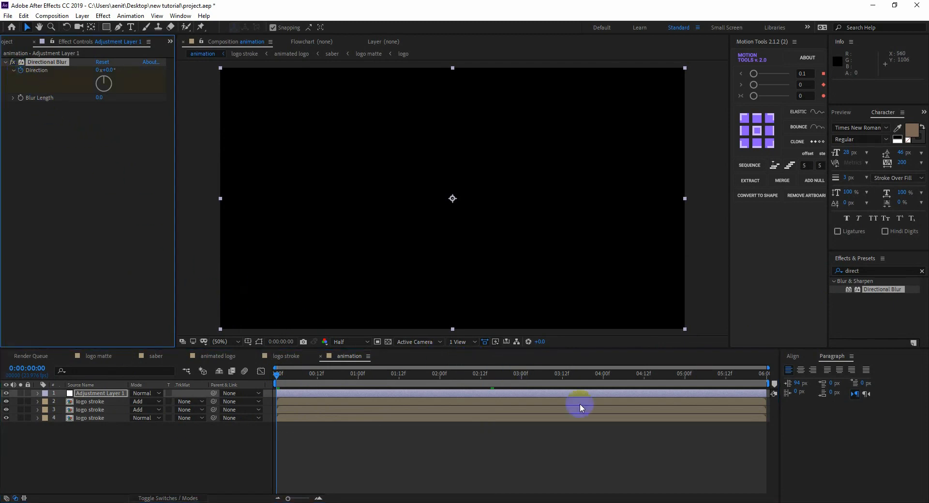
left_click(759, 373)
left_click_drag(103, 81, 98, 73)
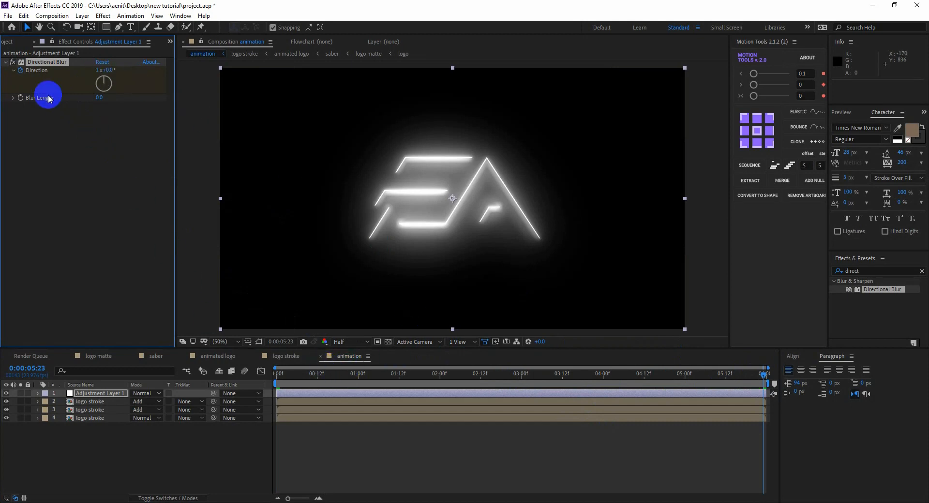
Set the Directional Blur's Blur Length to 500 and scrub back to 2:19 to check the rotating blur
left_click(97, 97)
type("500")
key("Return")
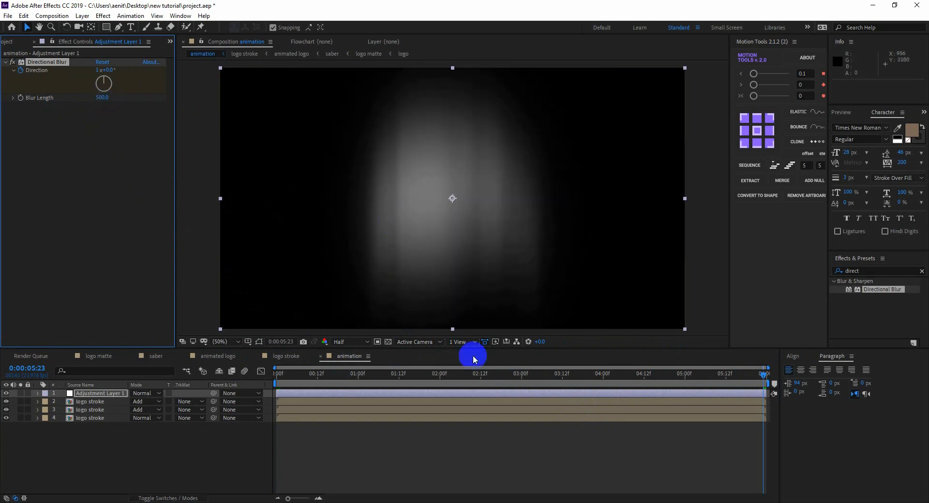
left_click_drag(532, 377, 505, 378)
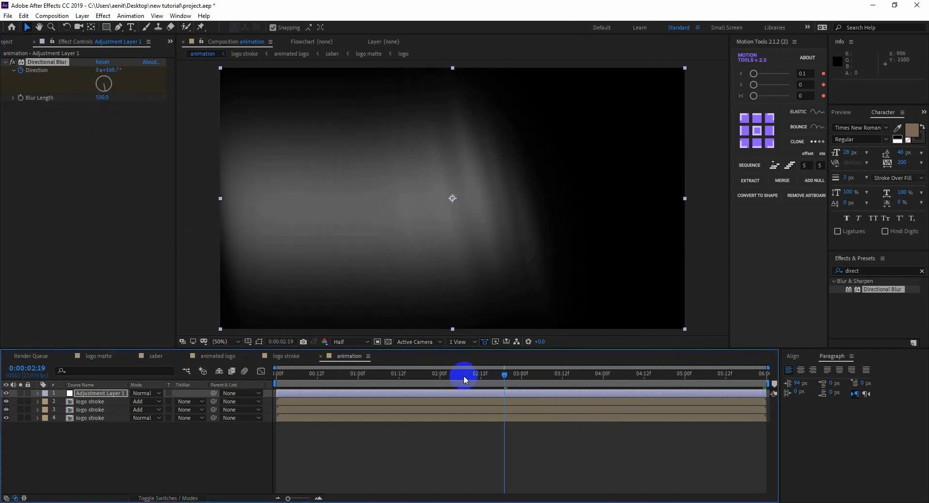
Scrub through the animation between about 1:12 and 3:20 to check the rotating Directional Blur on the logo strokes
left_click(464, 376)
left_click(396, 374)
left_click(426, 373)
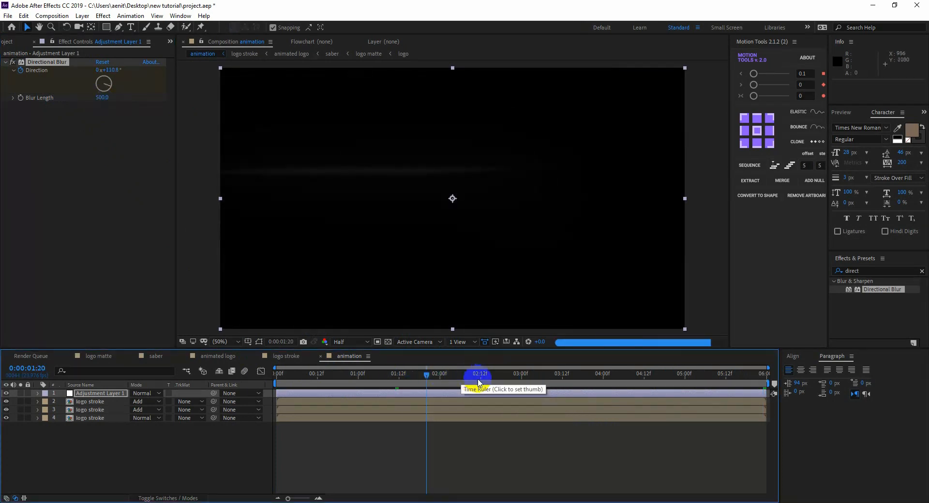
left_click_drag(477, 380, 590, 386)
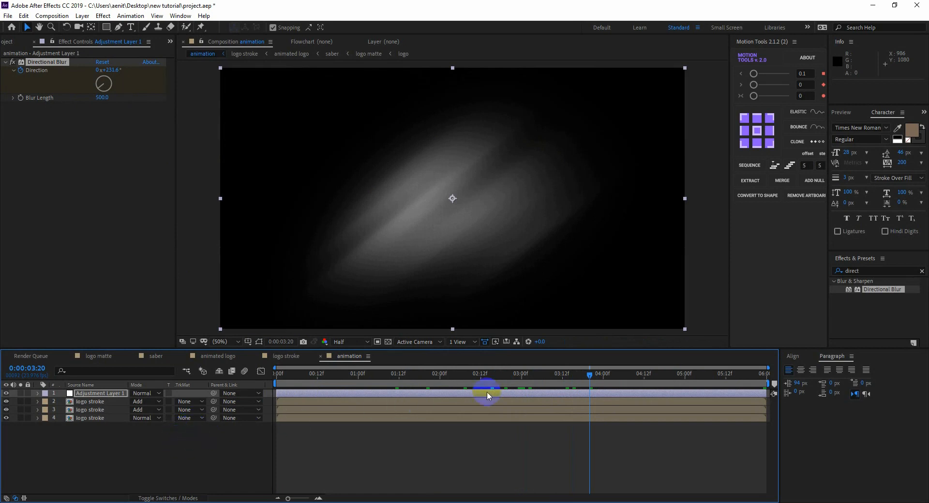
left_click(477, 376)
left_click_drag(478, 376, 465, 373)
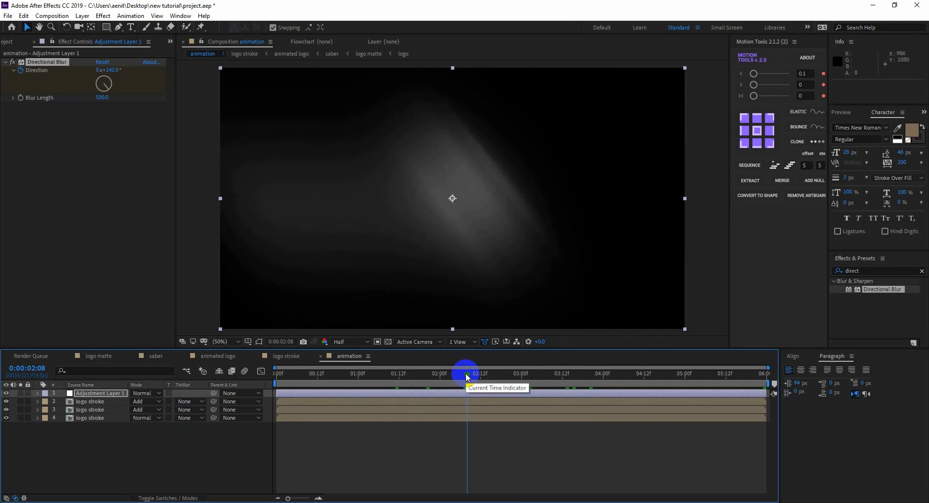
Add the logo stroke composition above the adjustment layer and duplicate that layer twice
right_click(178, 460)
mouse_move(228, 353)
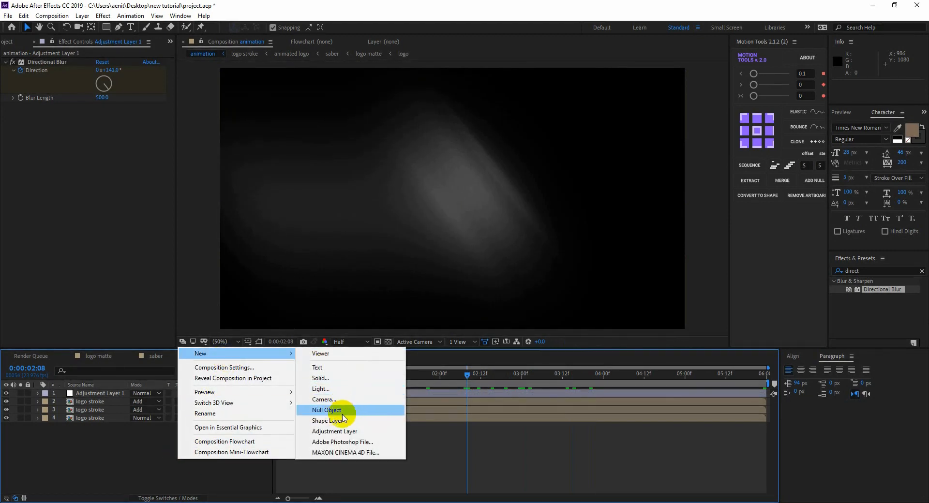
left_click(9, 41)
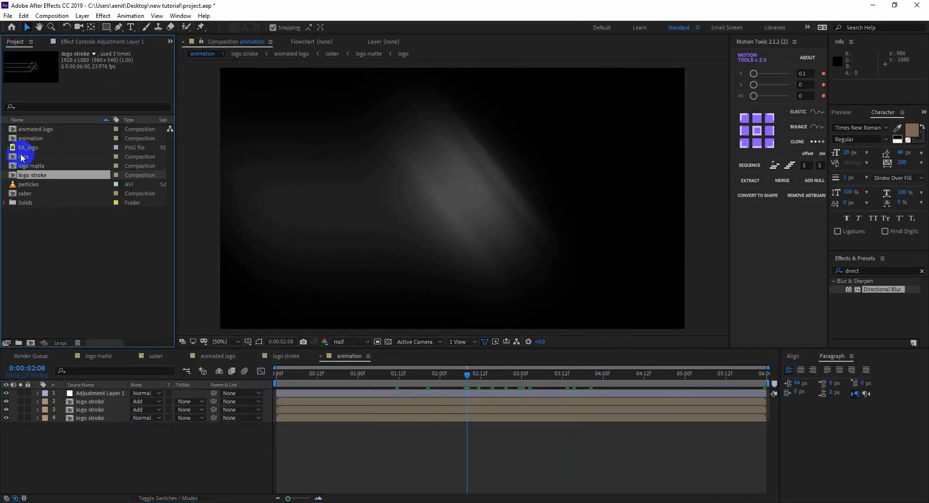
mouse_move(41, 176)
left_mouse_down()
mouse_move(66, 232)
mouse_move(93, 379)
mouse_move(106, 393)
left_mouse_up()
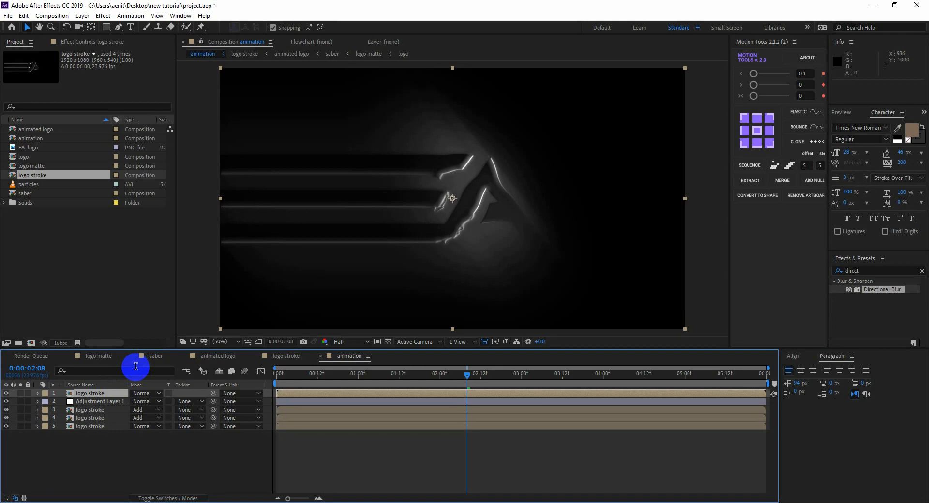
left_click(119, 394)
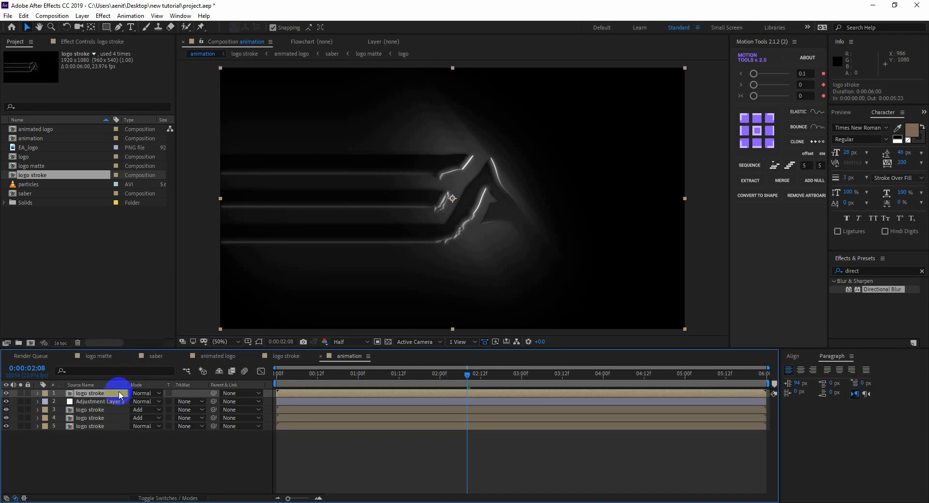
key("ctrl+d")
key("ctrl+d")
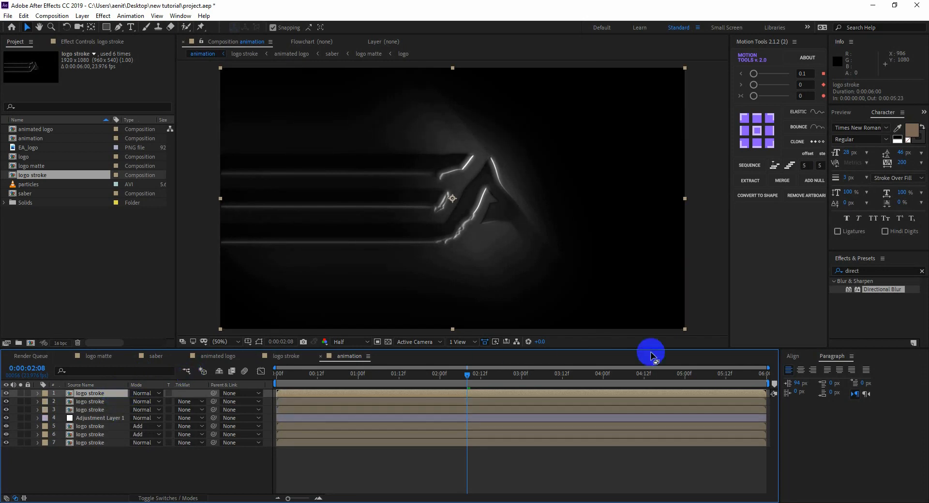
Apply Gaussian Blur to the second logo stroke layer and set its Blurriness to 70
left_click(861, 270)
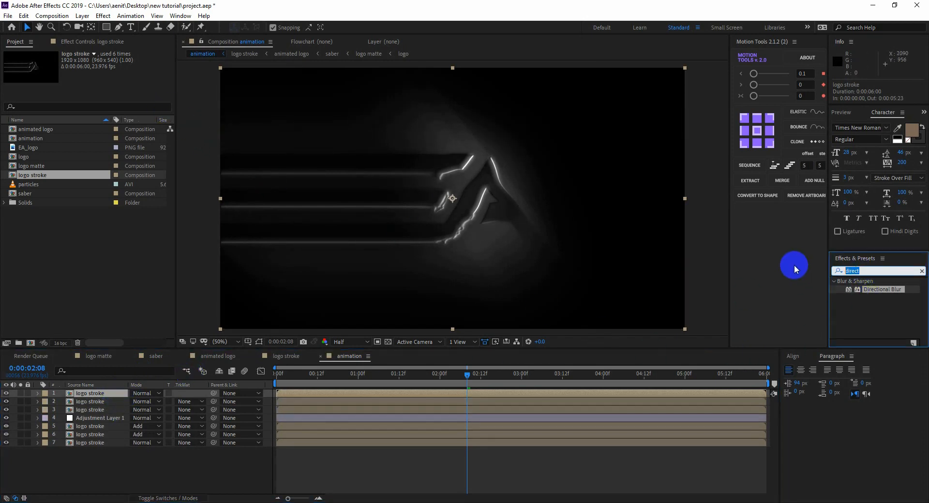
type("gaus")
mouse_move(878, 290)
left_mouse_down()
mouse_move(166, 380)
mouse_move(115, 405)
mouse_move(109, 395)
left_mouse_up()
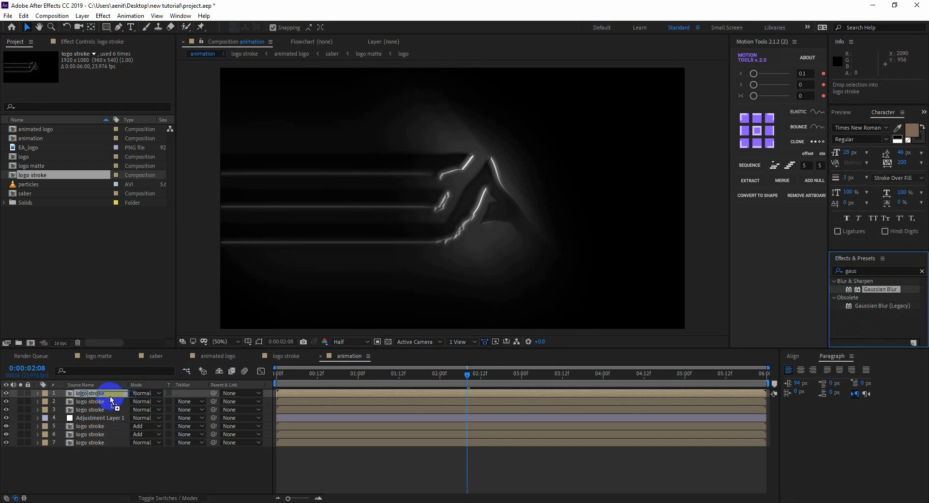
left_click_drag(109, 396, 109, 405)
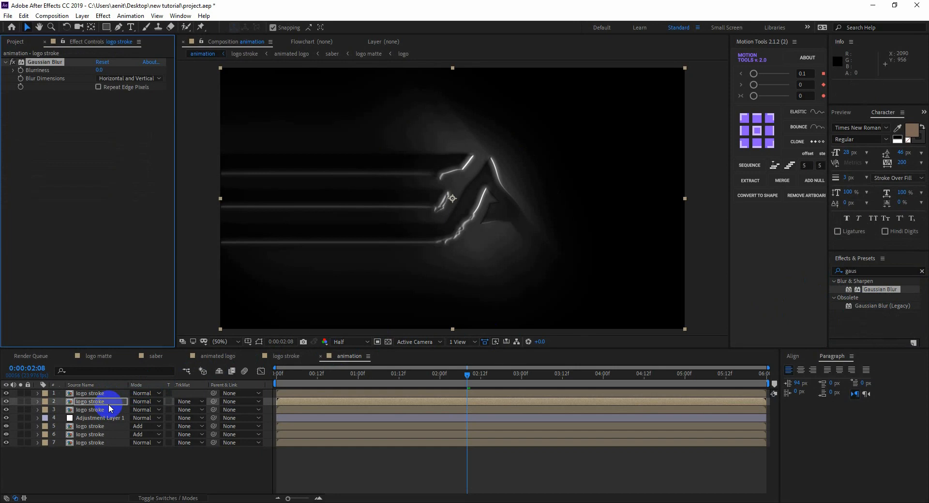
left_click(101, 70)
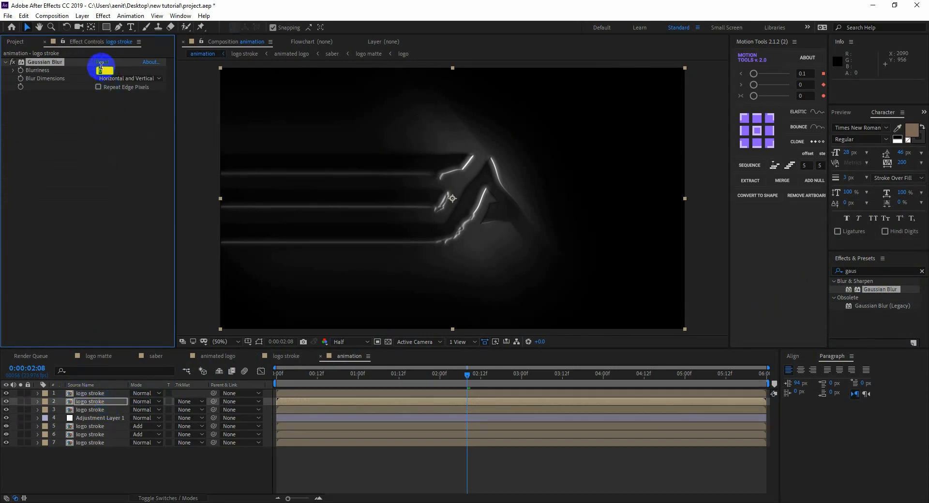
type("70")
key("Return")
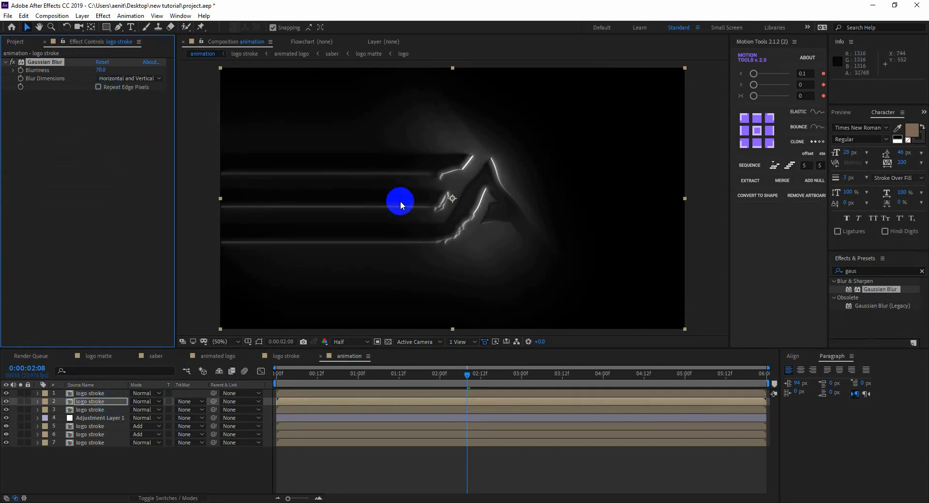
Apply Gaussian Blur to the topmost logo stroke layer and set its Blurriness to 300
left_click_drag(879, 289, 97, 394)
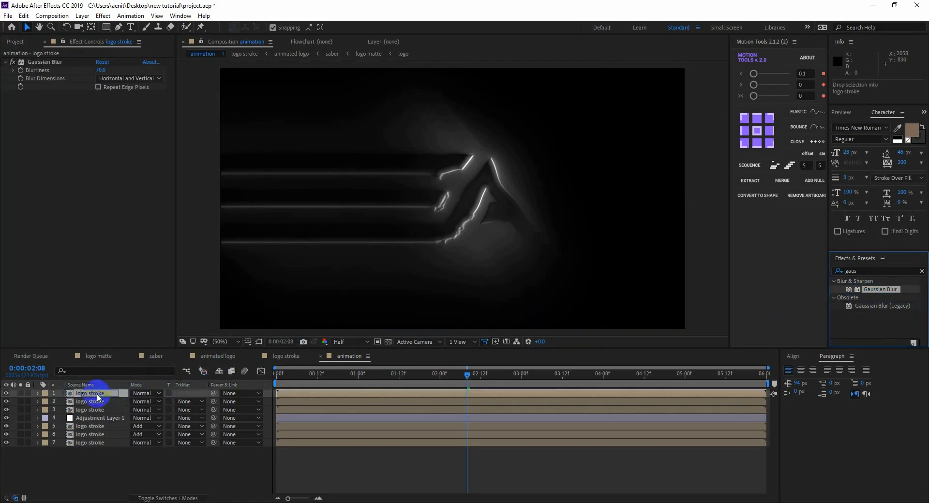
left_click(99, 70)
type("300")
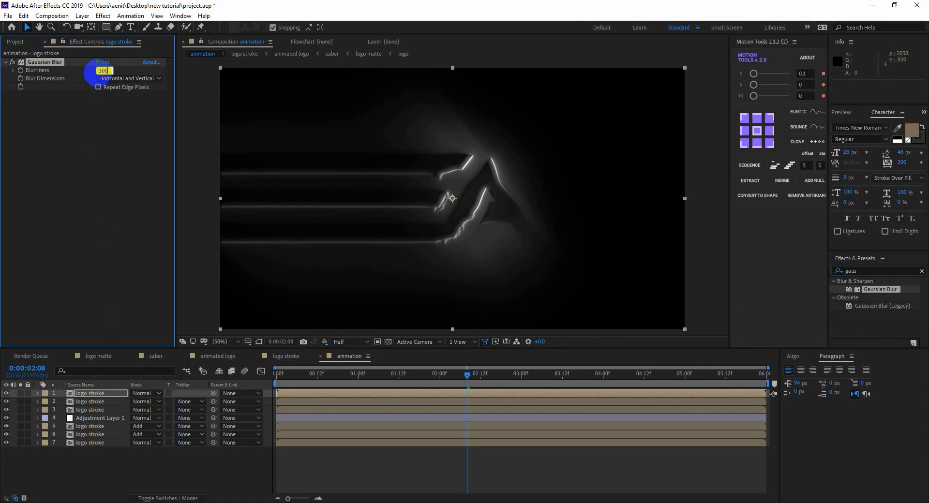
key("Return")
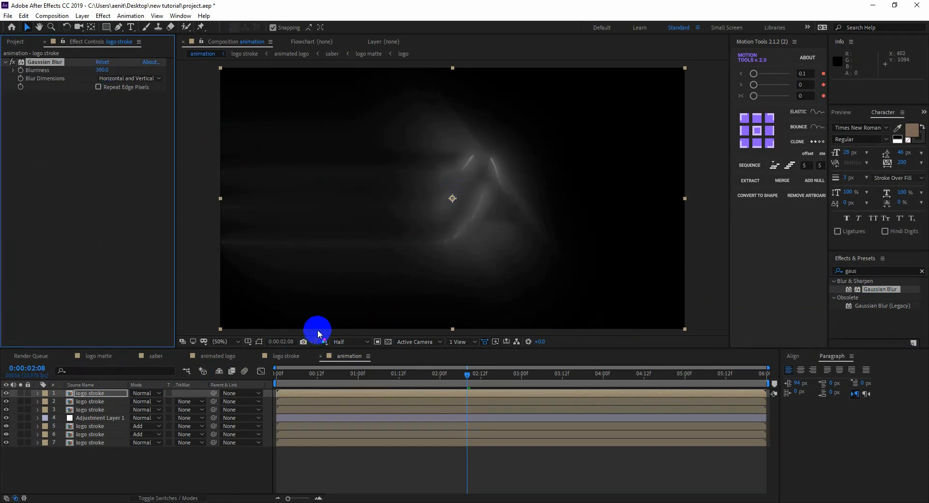
Scrub to 2:15 and try a different Gaussian Blur Blurriness on the topmost logo stroke layer
mouse_move(310, 374)
left_mouse_down()
mouse_move(283, 374)
mouse_move(491, 381)
left_mouse_up()
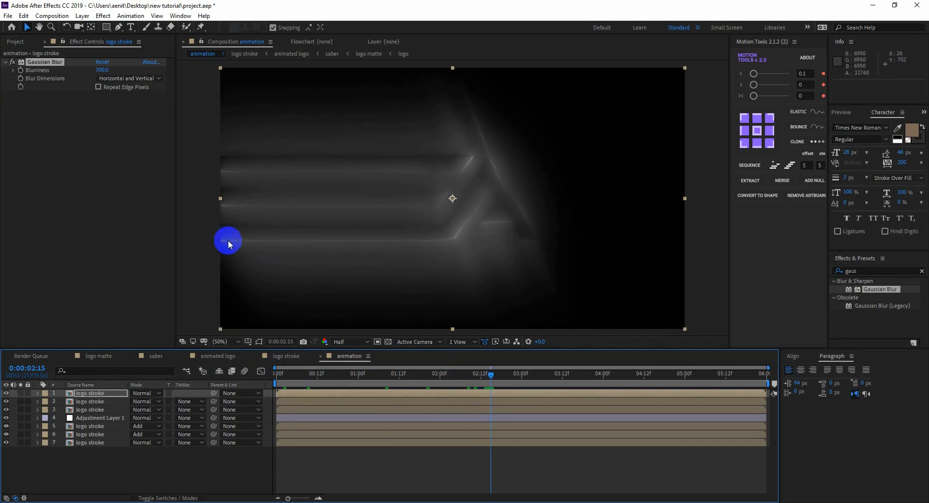
left_click(100, 71)
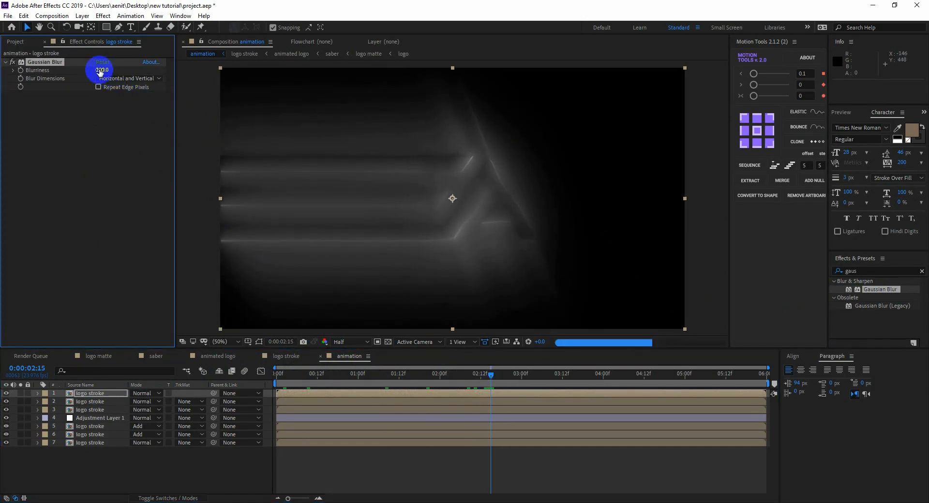
key("ctrl+z")
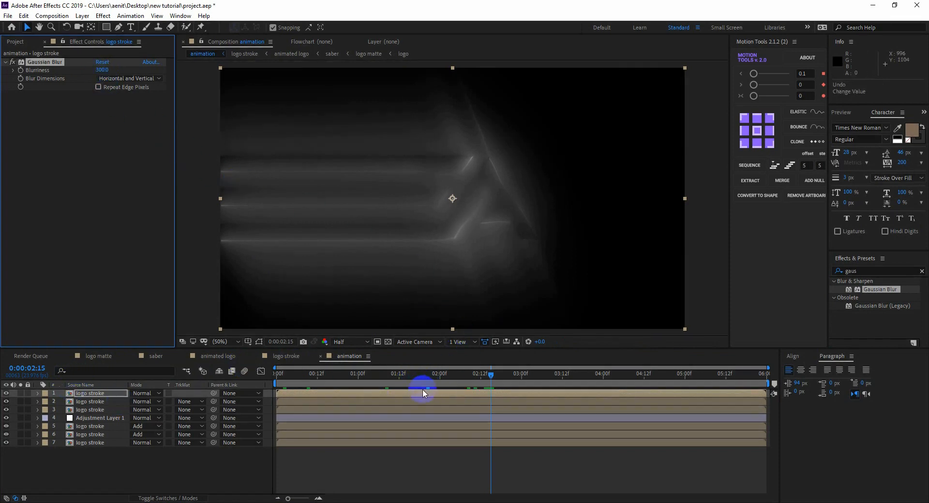
Add the animated logo composition as the top layer and shift it to start at about 1:12
left_click(15, 42)
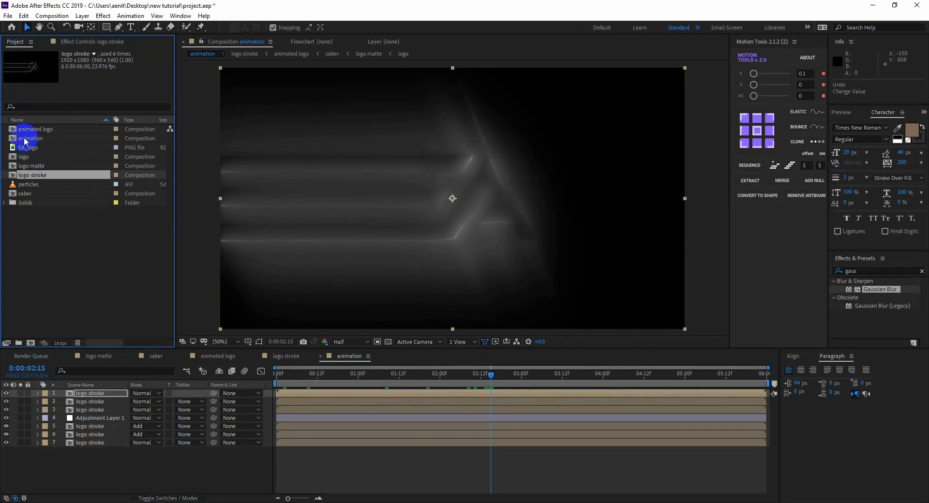
left_click_drag(29, 130, 89, 396)
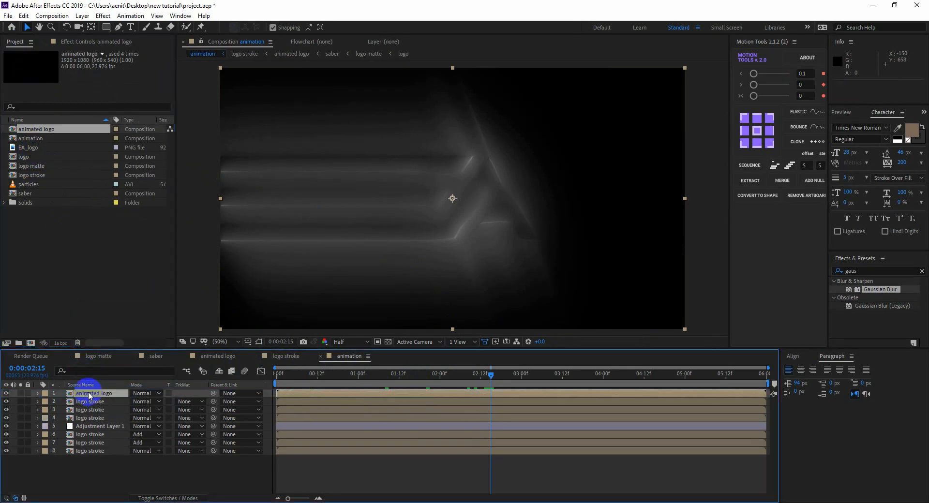
left_click_drag(290, 395, 481, 407)
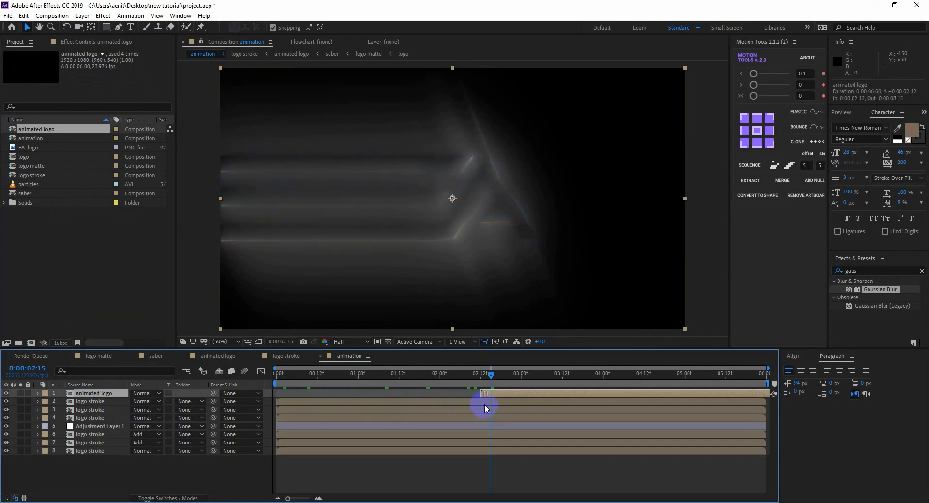
left_click_drag(467, 375, 454, 391)
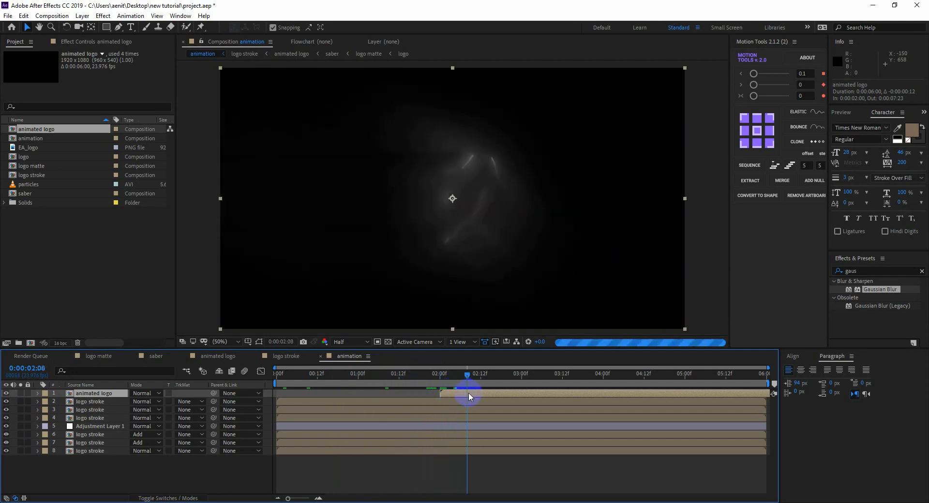
left_click_drag(461, 389, 449, 391)
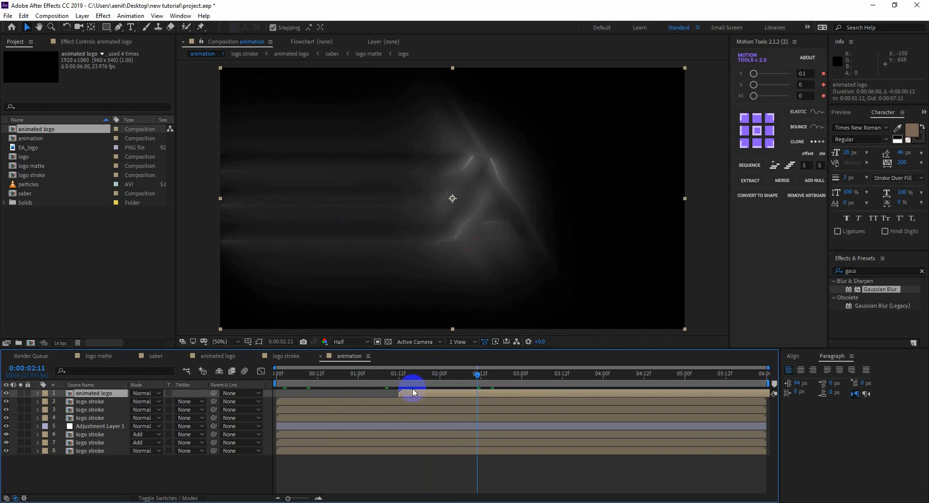
Preview the animation from the start to check the logo's timing, and scrub to 2:15
left_click_drag(404, 379, 248, 364)
left_click(281, 394)
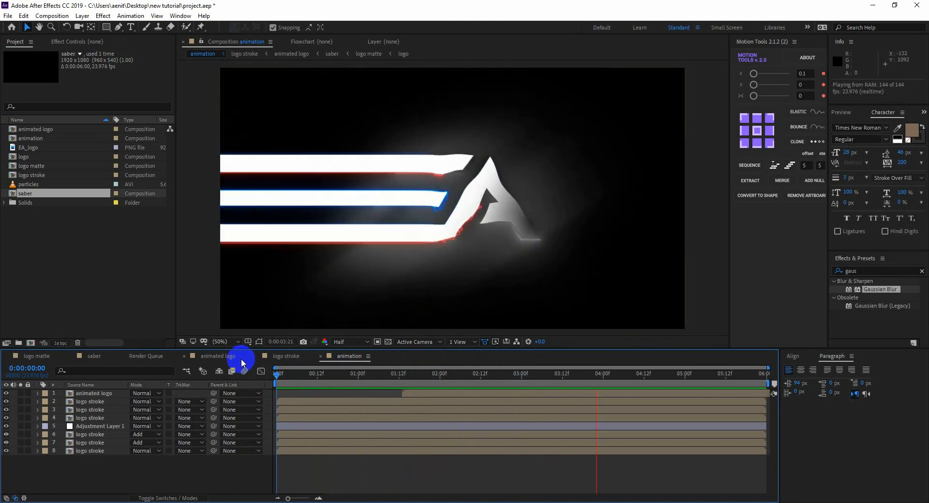
left_click_drag(460, 373, 490, 394)
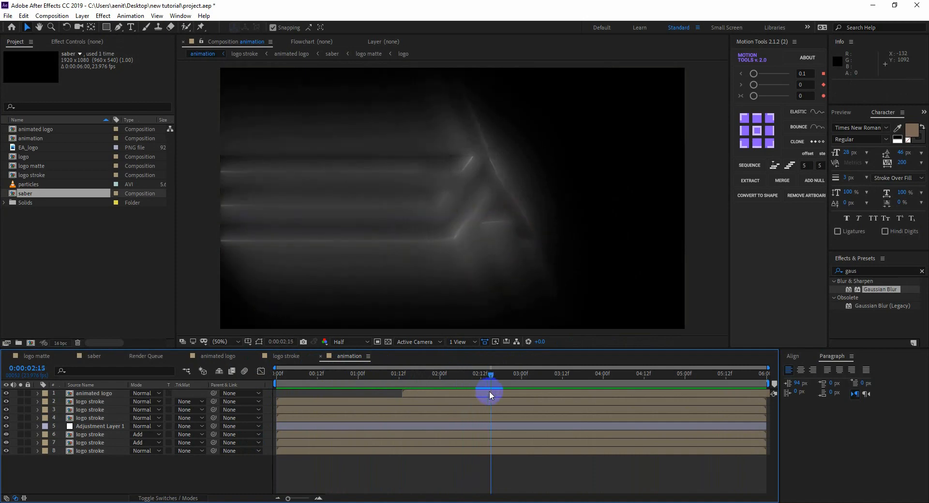
Set the blending mode of the three logo stroke layers above the adjustment layer to Add
left_click(99, 418)
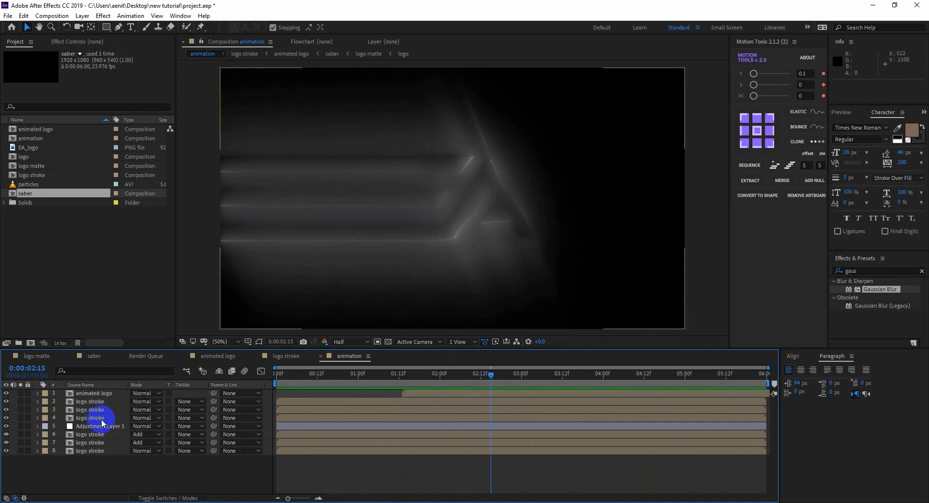
left_click(83, 41)
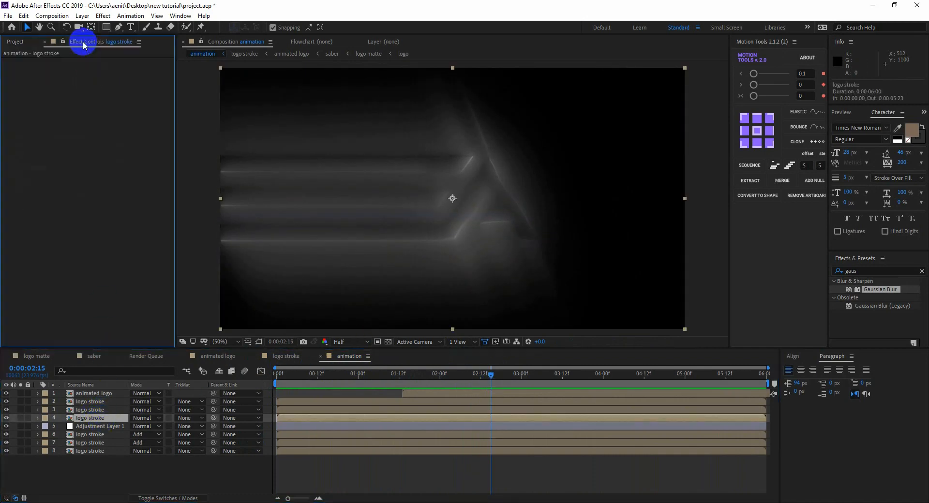
left_click(90, 409, "ctrl")
left_click(90, 402, "ctrl")
left_click(146, 409)
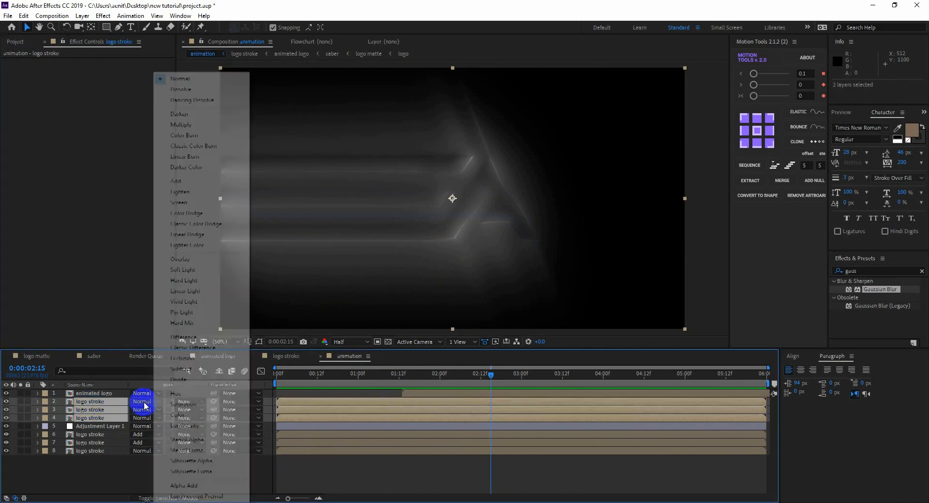
left_click(206, 182)
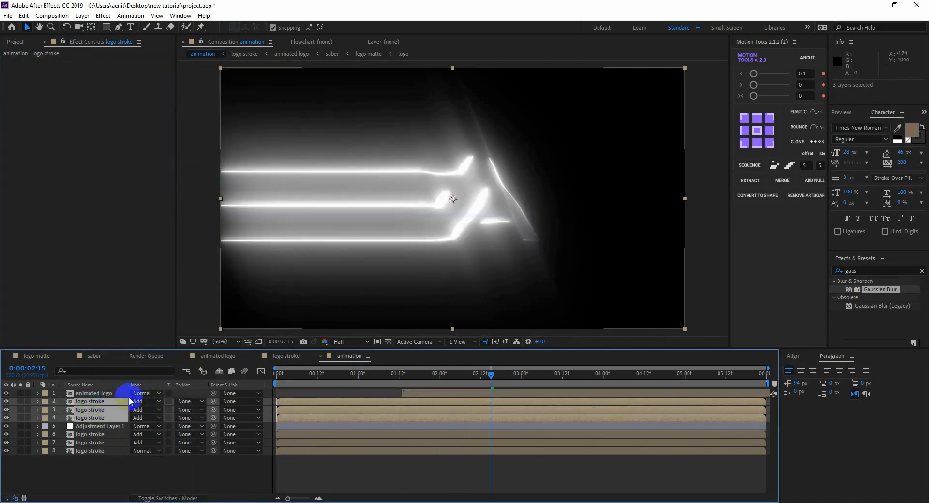
Return the logo stroke layer directly above the adjustment layer to Normal blending mode
left_click(109, 430)
left_click(116, 419)
left_click(143, 418)
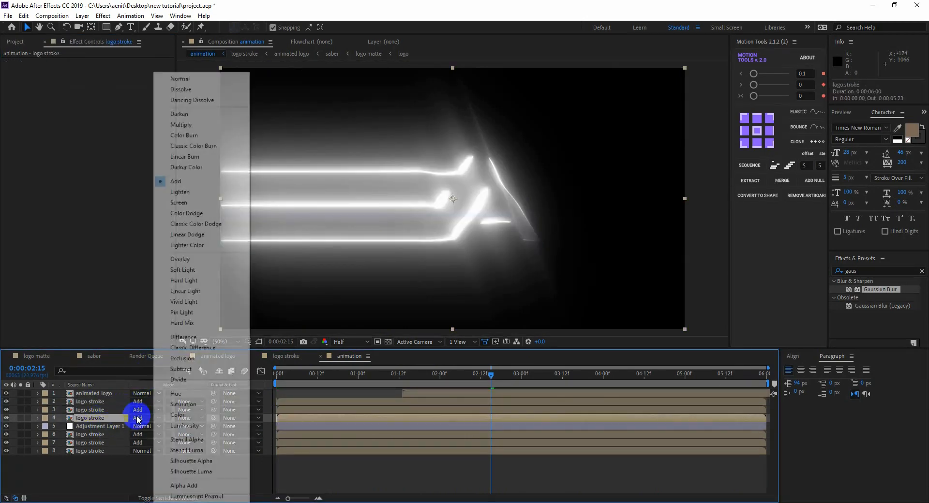
left_click(172, 81)
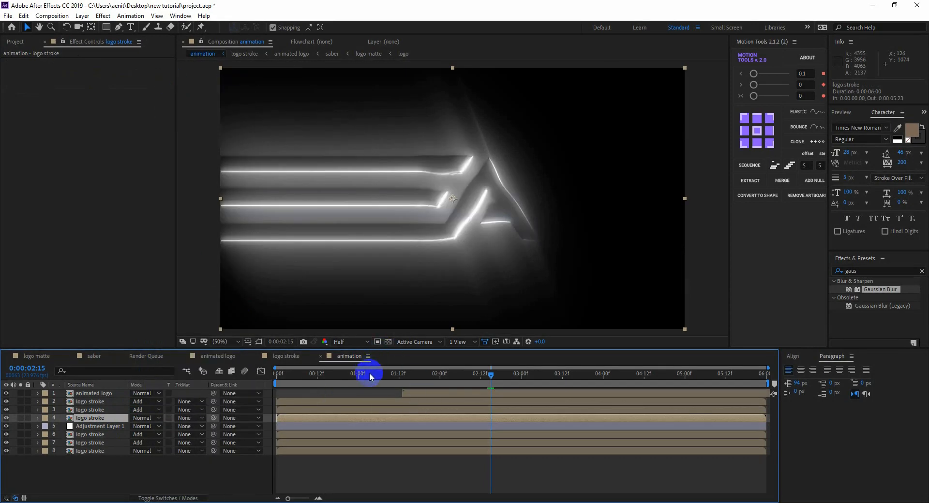
Scrub through the rest of the animation composition to check the glowing strokes and the logo reveal
mouse_move(371, 375)
left_mouse_down()
mouse_move(713, 376)
mouse_move(617, 378)
left_mouse_up()
left_click(695, 374)
left_click(199, 476)
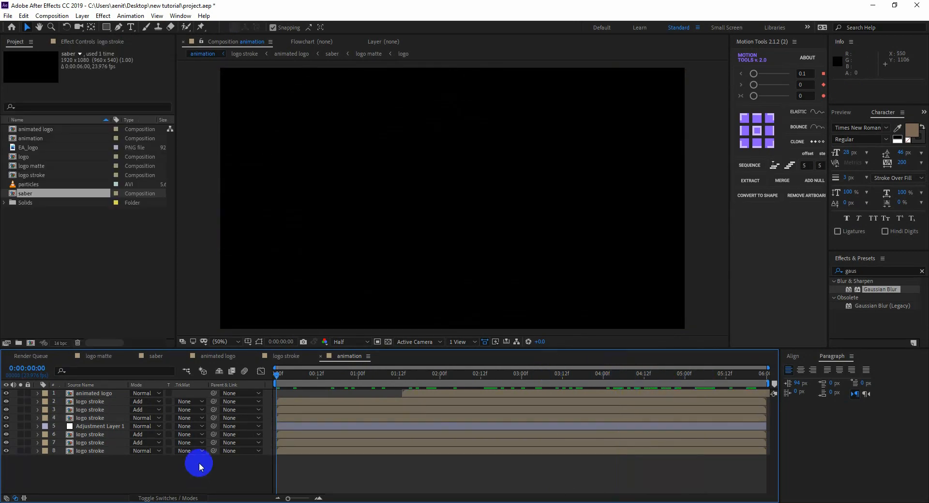
In the logo stroke composition, set the top animated logo layer's Gaussian Blur dimensions to Horizontal and preview the strokes up to 2:22
left_click(292, 356)
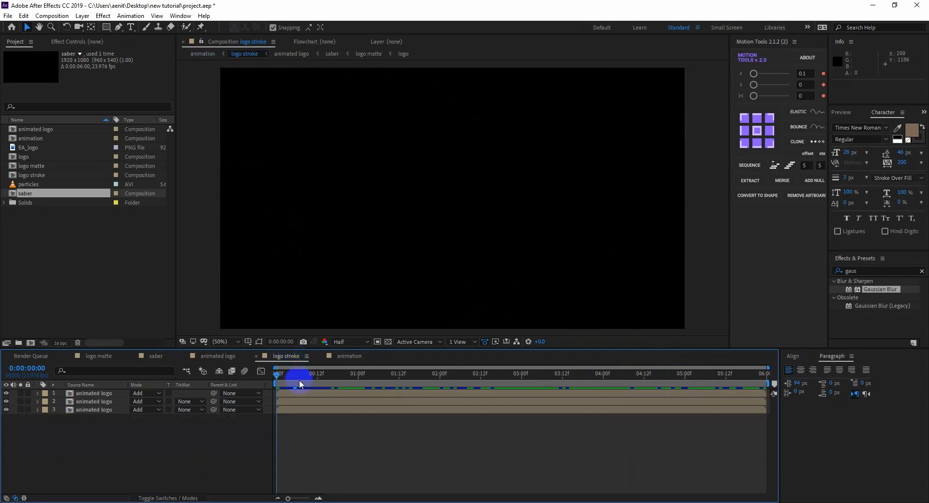
mouse_move(299, 381)
left_mouse_down()
mouse_move(610, 375)
mouse_move(537, 381)
left_mouse_up()
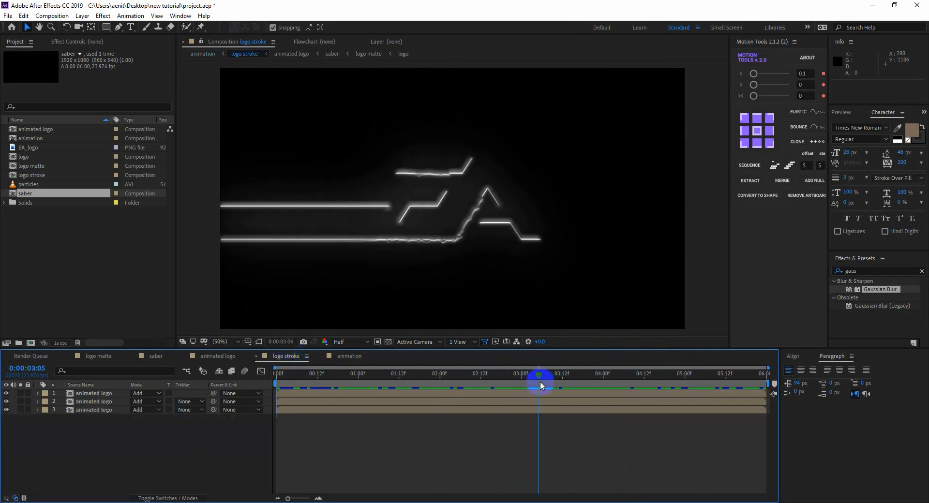
left_click(109, 411)
left_click(119, 42)
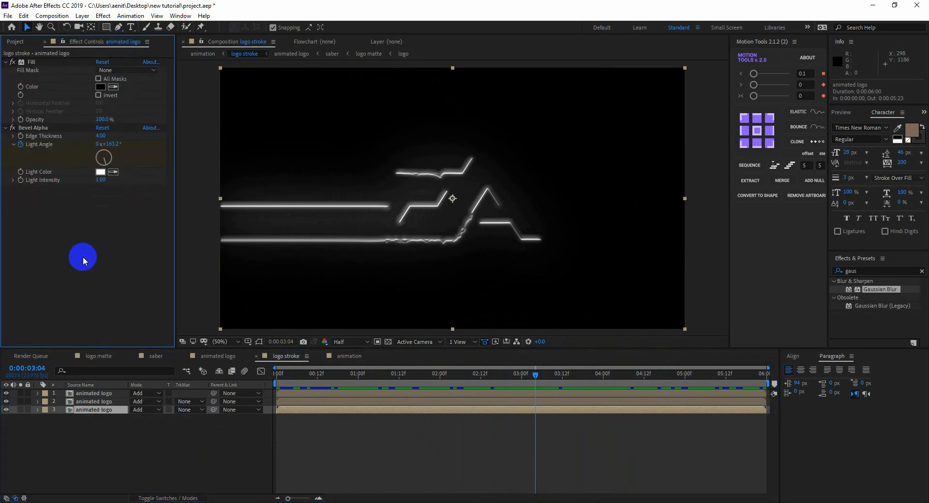
left_click(101, 394)
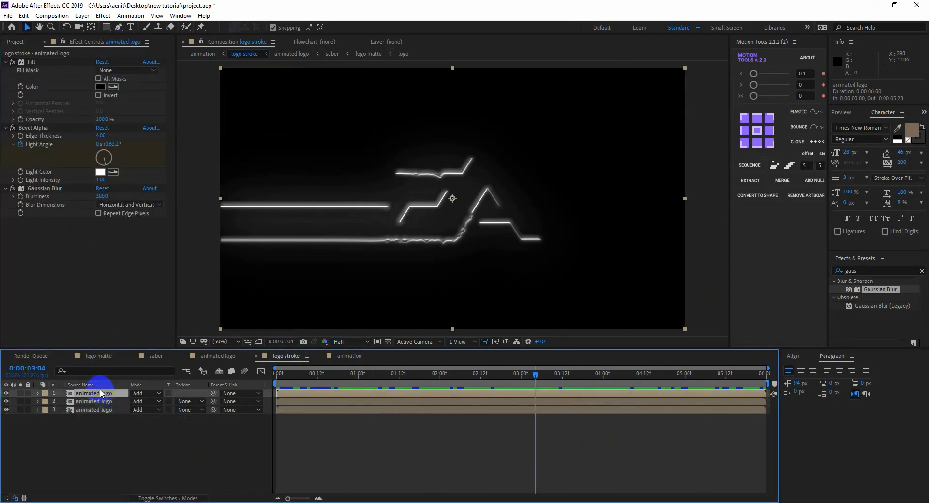
left_click(129, 204)
left_click(129, 228)
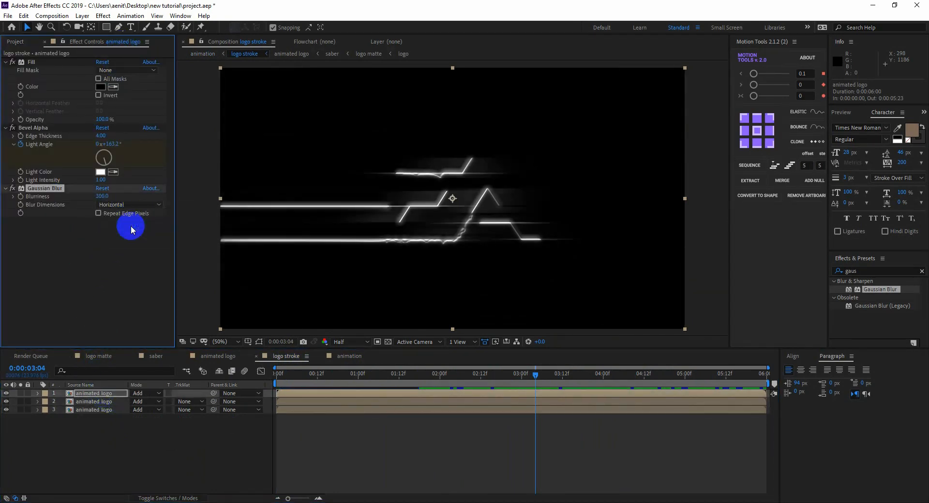
left_click(386, 379)
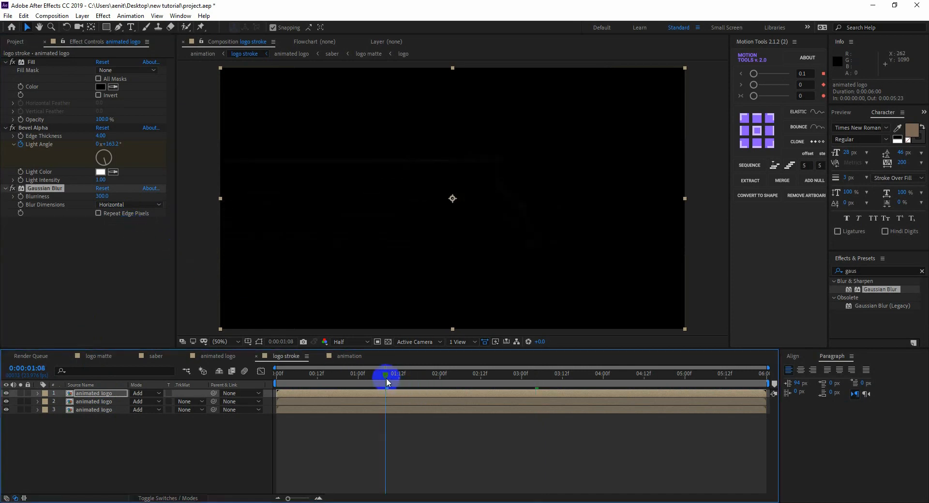
mouse_move(386, 378)
left_mouse_down()
mouse_move(629, 387)
mouse_move(452, 379)
mouse_move(530, 396)
mouse_move(514, 392)
left_mouse_up()
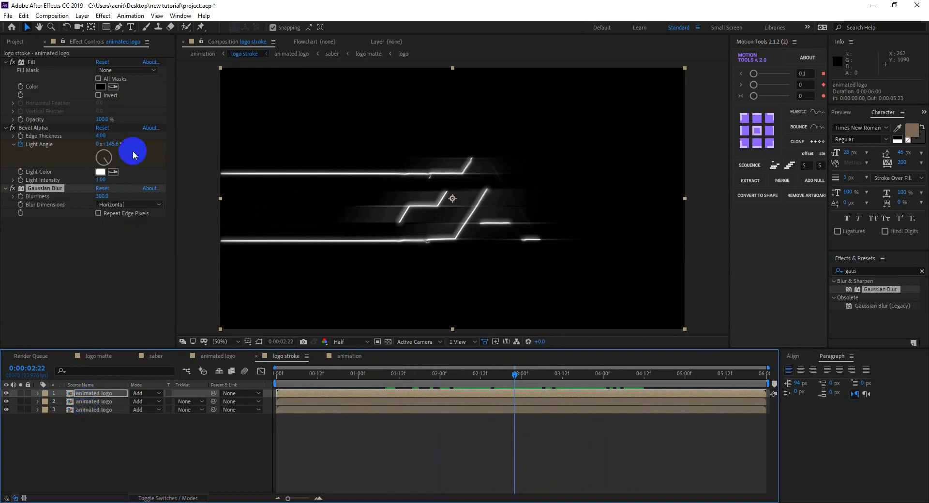
Set the Bevel Alpha edge thickness to 3.5 on all three animated logo layers
left_click(100, 135)
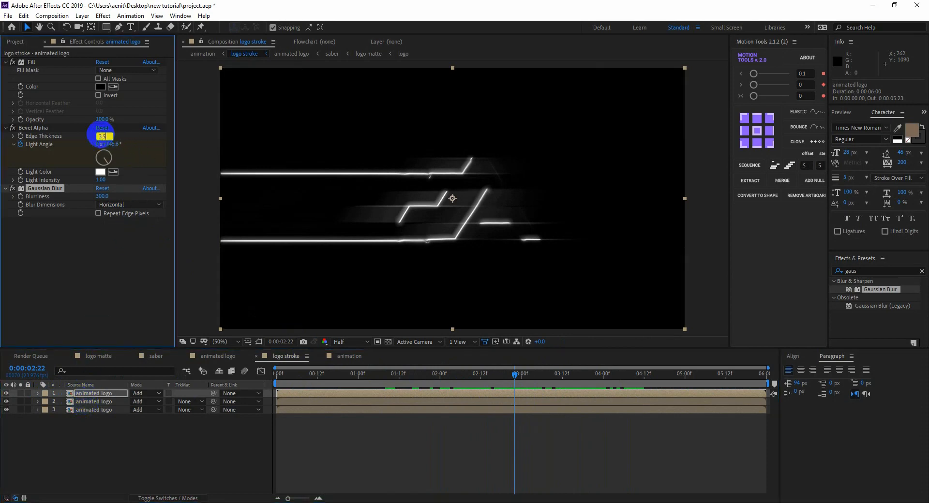
type("4")
key("Return")
left_click(93, 402)
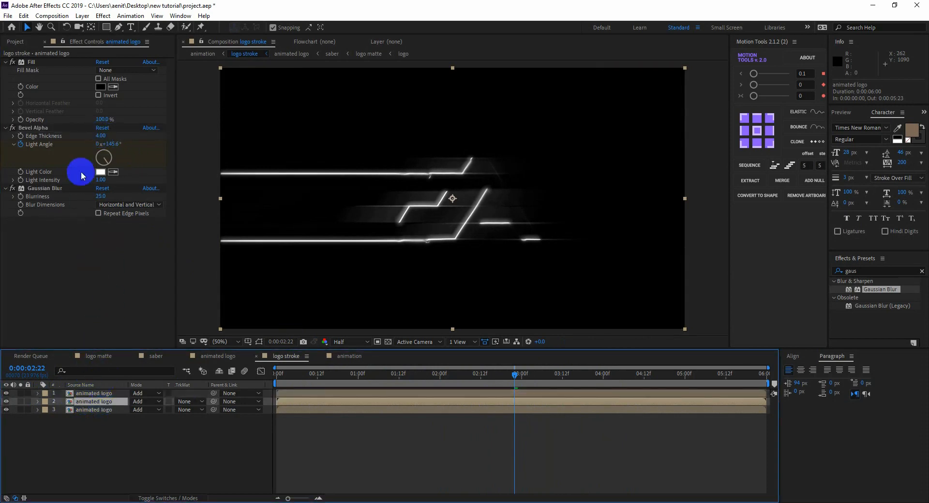
left_click(100, 135)
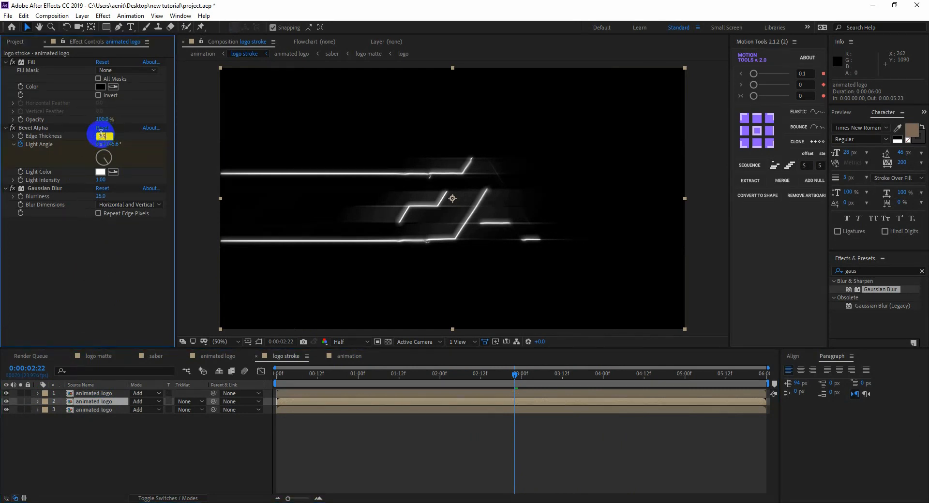
key("Return")
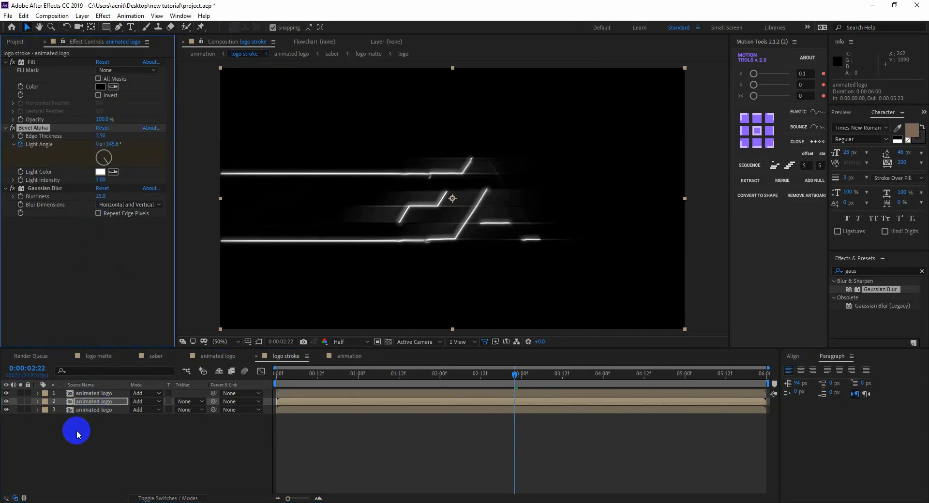
left_click(75, 410)
left_click(100, 136)
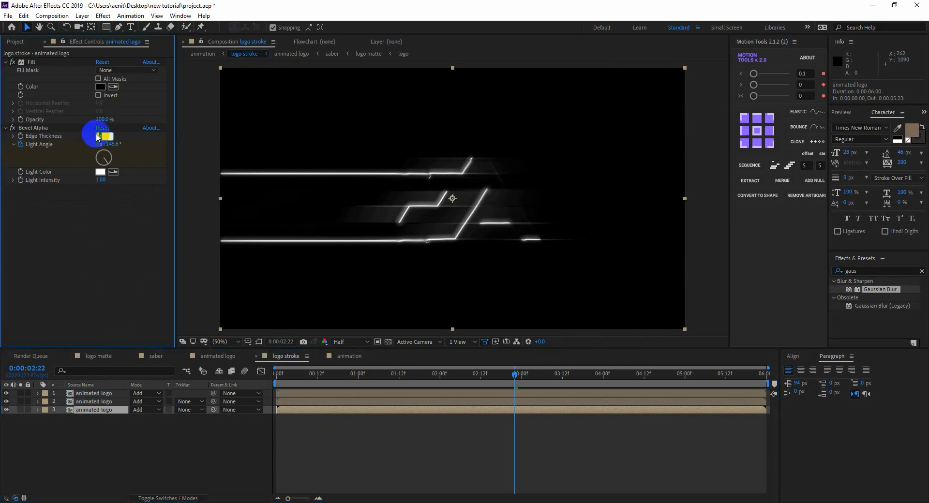
key("Return")
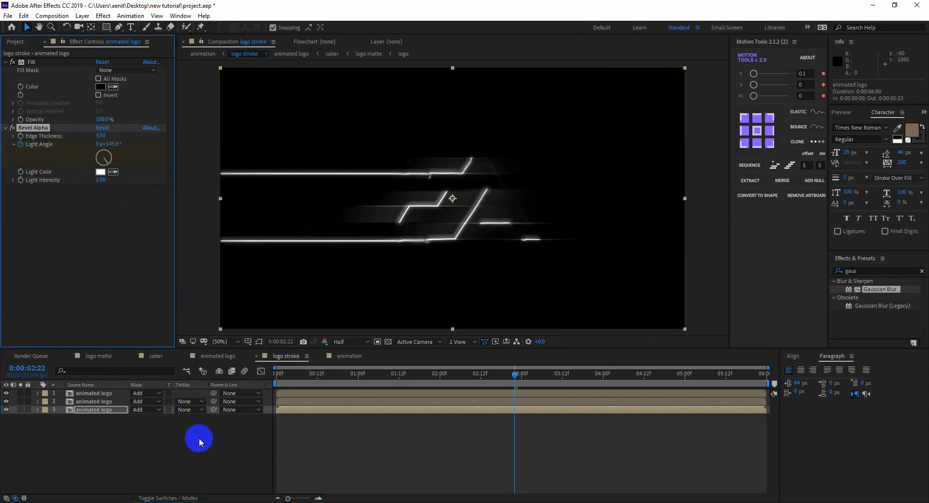
In the animation composition, add Opacity keyframes at 3:14 to the three logo stroke layers below the adjustment layer
left_click(109, 393)
left_click(349, 356)
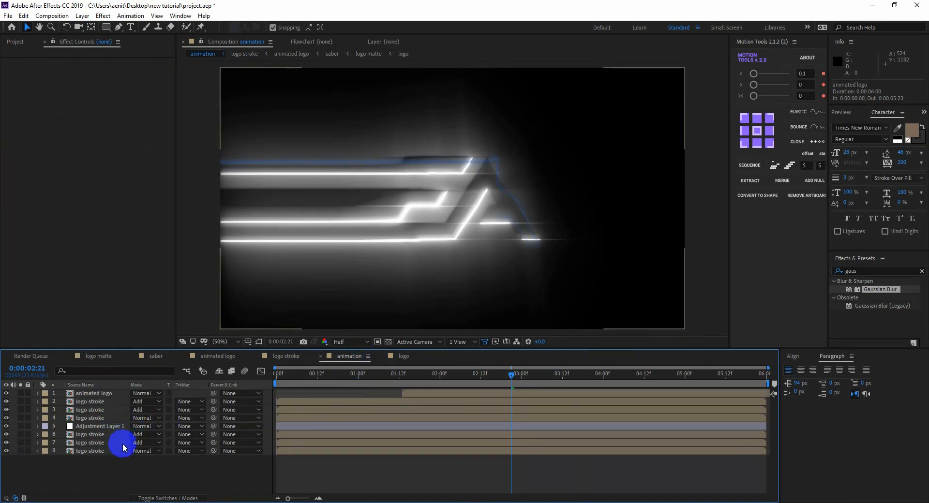
left_click_drag(101, 460, 94, 434)
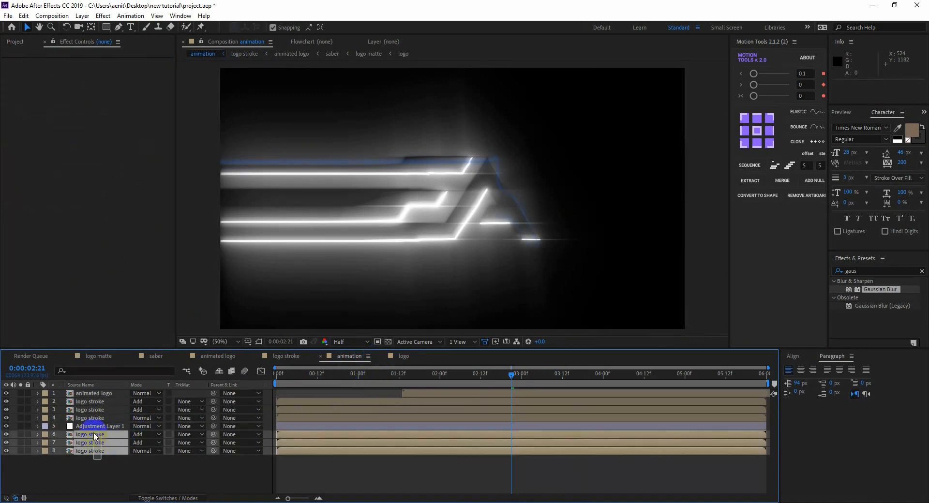
key("t")
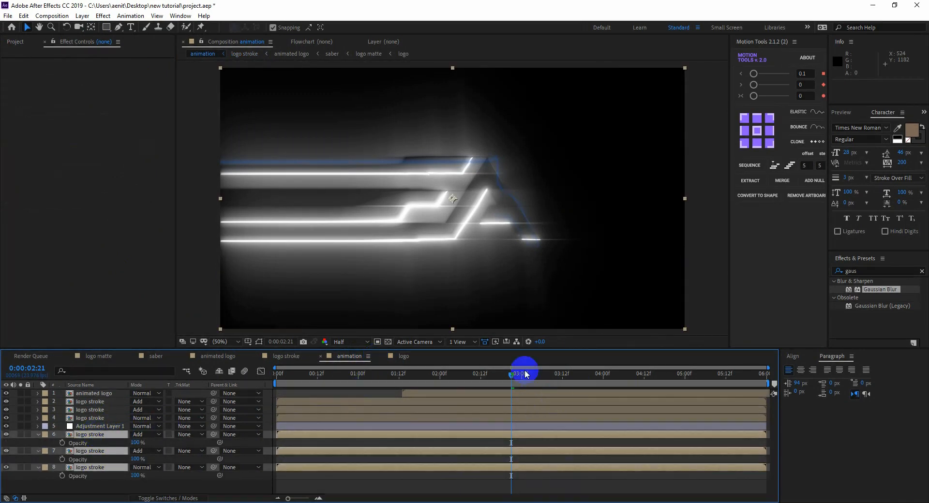
left_click_drag(561, 385, 570, 381)
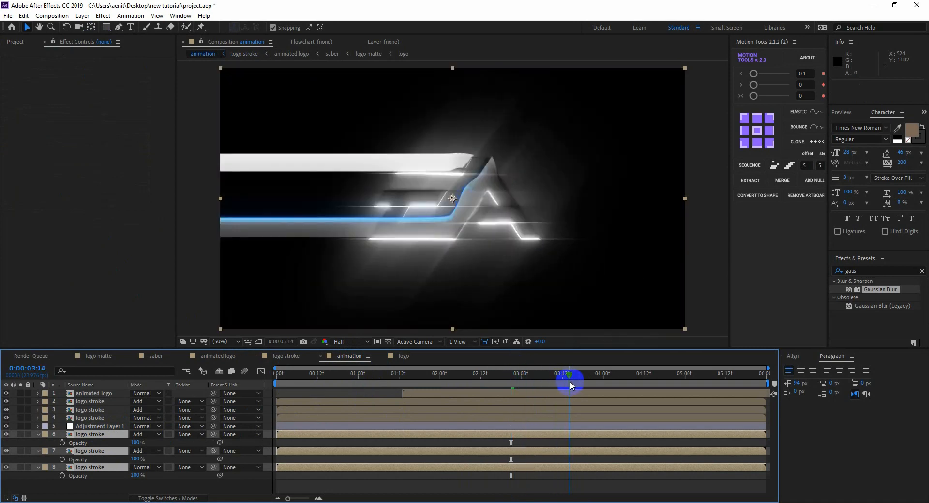
left_click(62, 476)
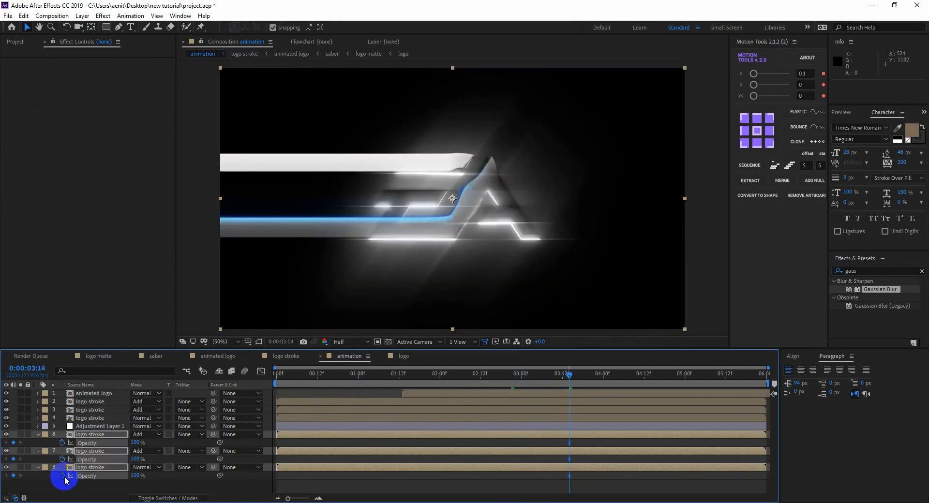
Set the Opacity of the three lower logo stroke layers to 0% at 5:23
left_click_drag(739, 379, 768, 379)
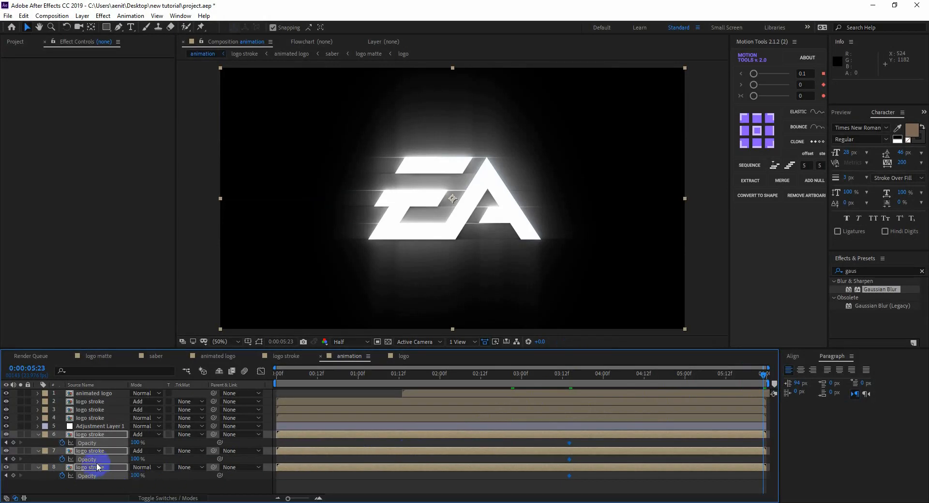
left_click(136, 443)
left_click_drag(136, 444, 60, 443)
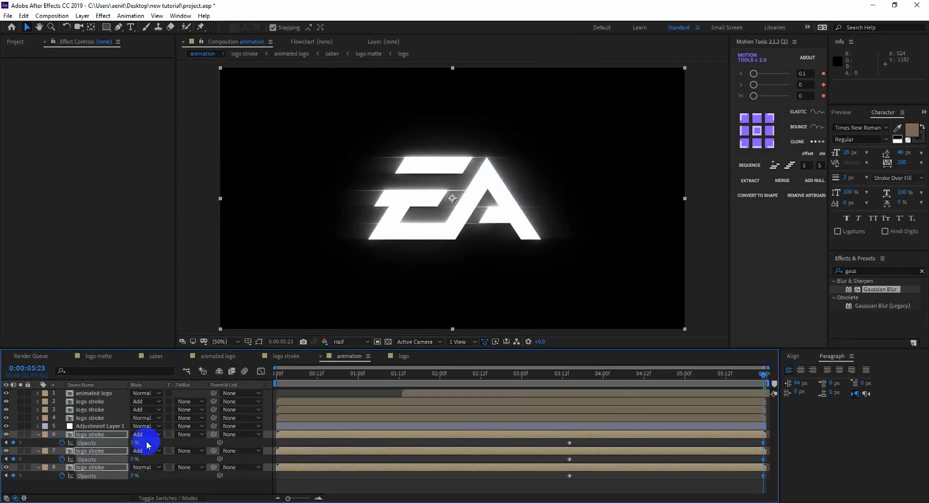
Keyframe the Opacity of the three logo stroke layers above the adjustment layer from 100% at 3:14 to 0% at 5:23
left_click(90, 418)
left_click(89, 402, "shift")
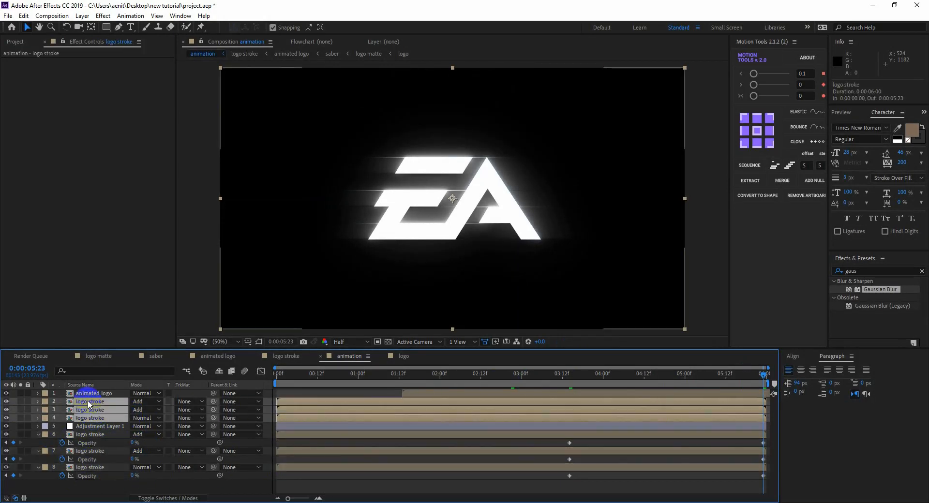
key("t")
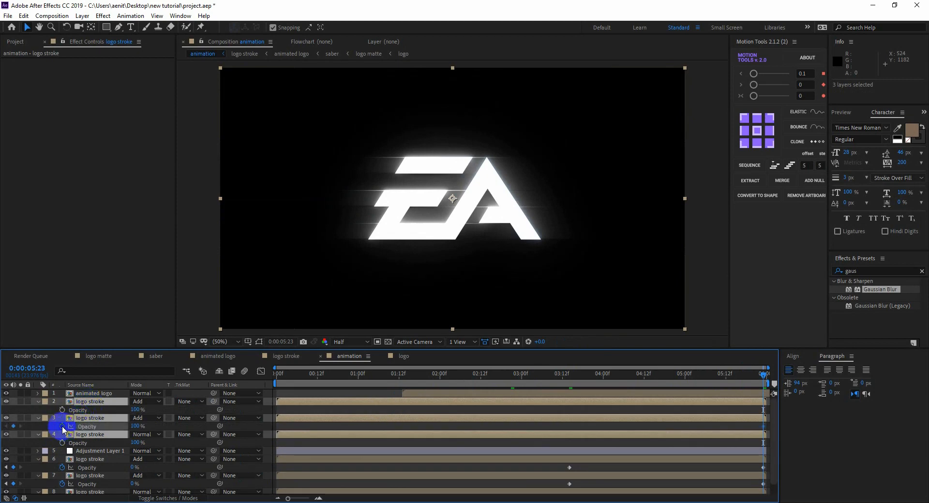
left_click_drag(133, 427, 65, 425)
left_click(216, 426)
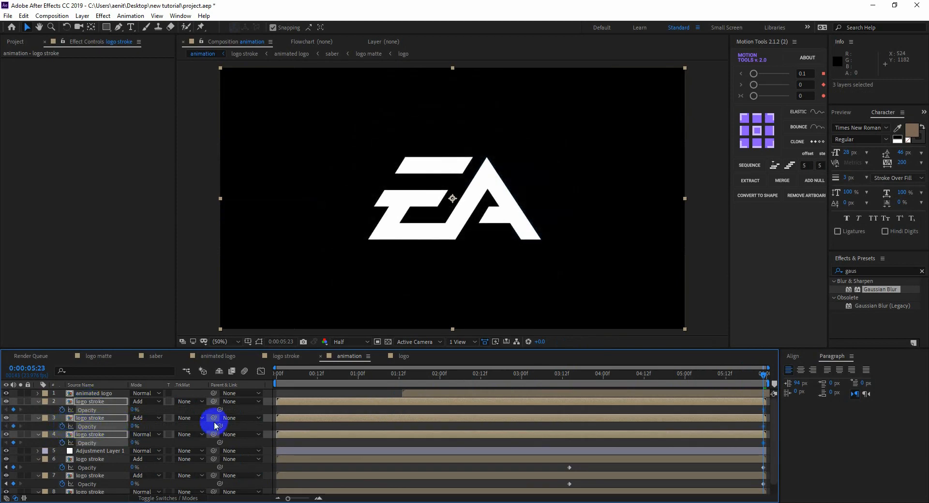
left_click(570, 373)
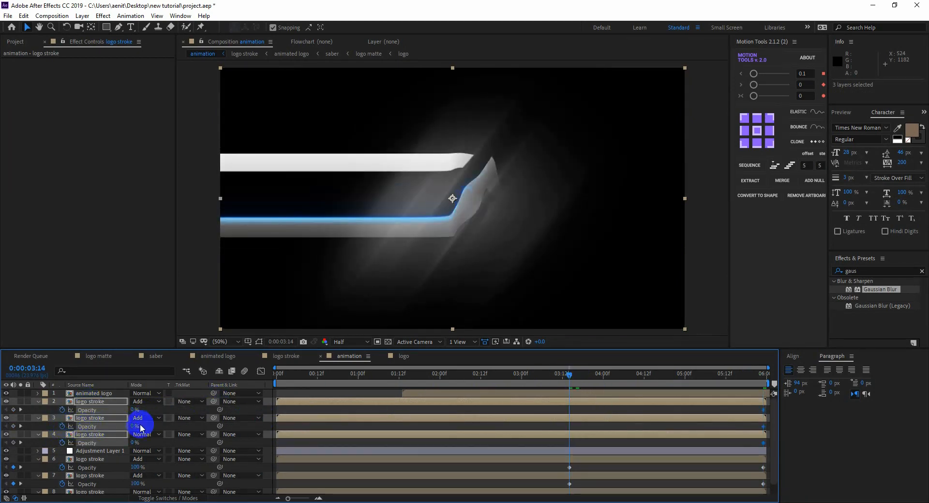
left_click_drag(133, 427, 218, 439)
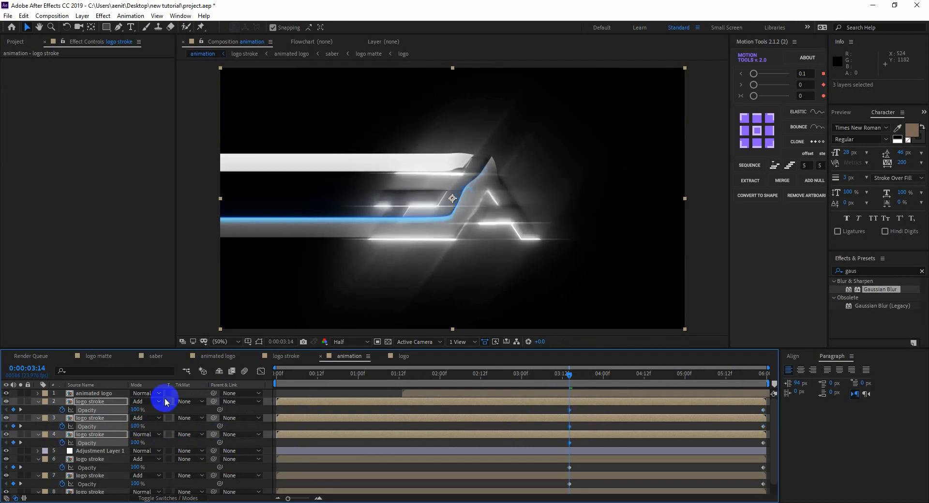
Collapse the Opacity properties of the logo stroke layers and deselect all layers
left_click(39, 402)
left_click(38, 435)
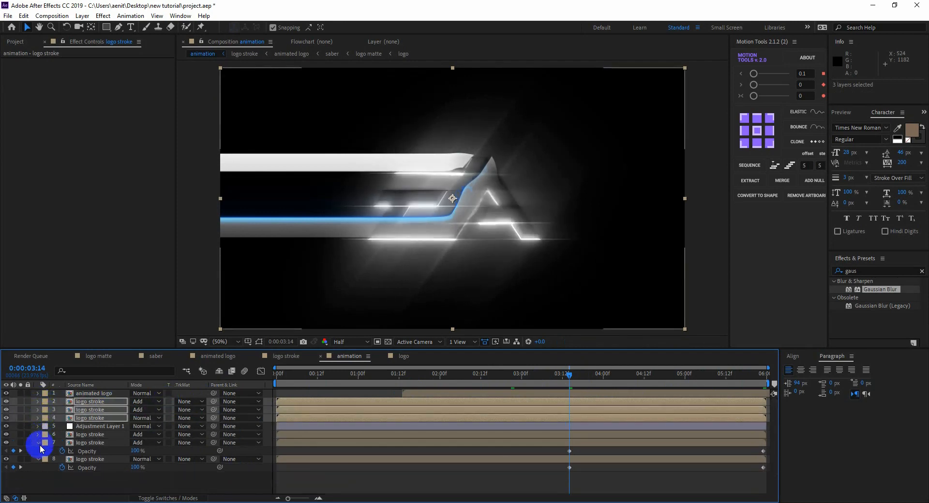
left_click(39, 443)
left_click(39, 452)
left_click(107, 471)
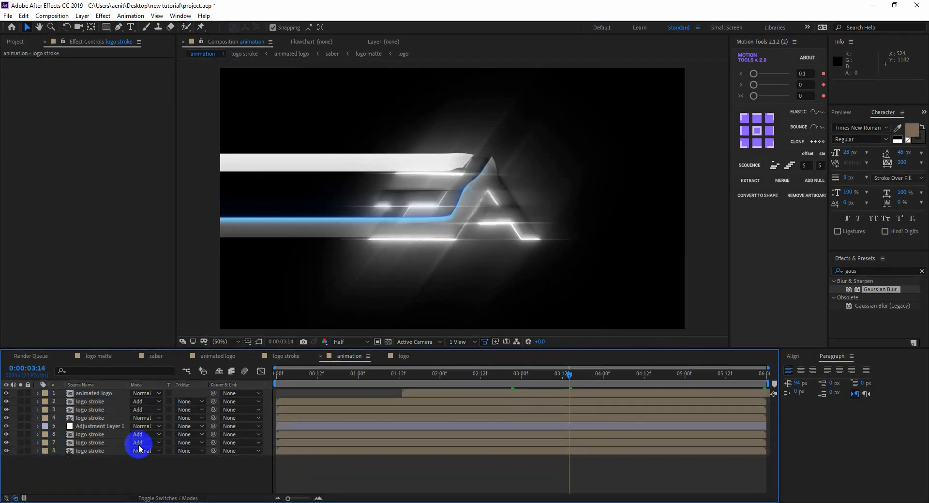
Scrub through the animation composition to check the stroke fade-out and logo reveal, rechecking the stretch between 2:14 and 3:16
left_click(352, 374)
left_click(385, 376)
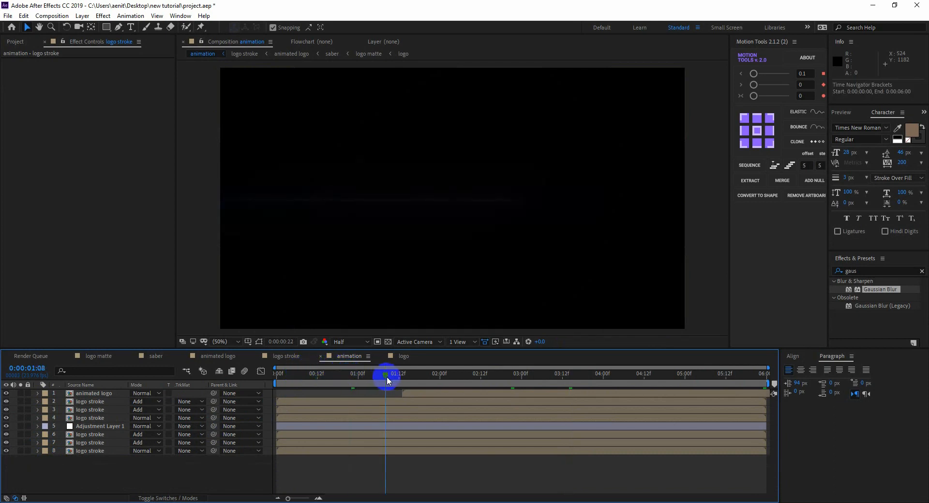
left_click_drag(387, 377, 566, 374)
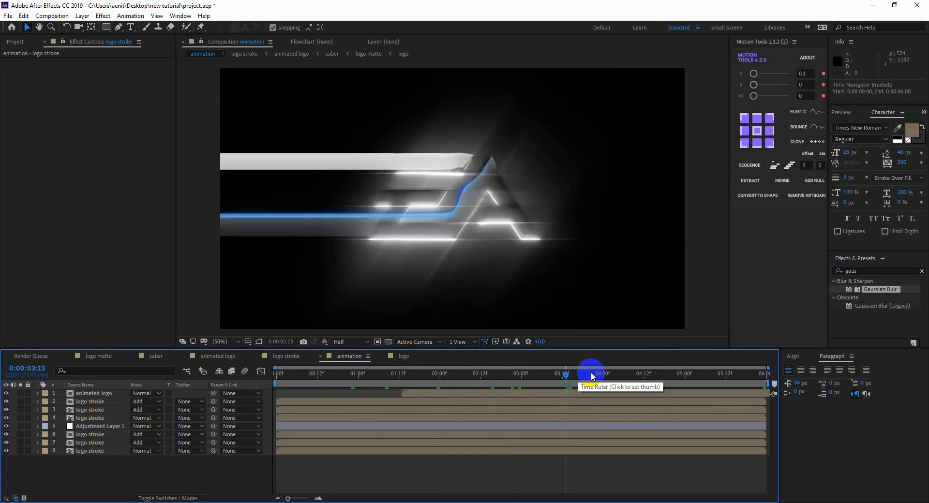
left_click(591, 376)
left_click(650, 373)
left_click(680, 374)
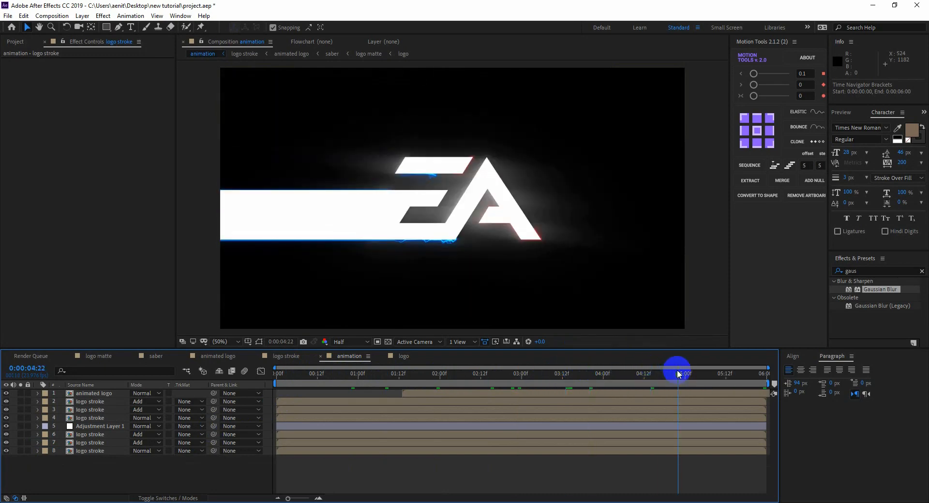
left_click_drag(706, 374, 768, 379)
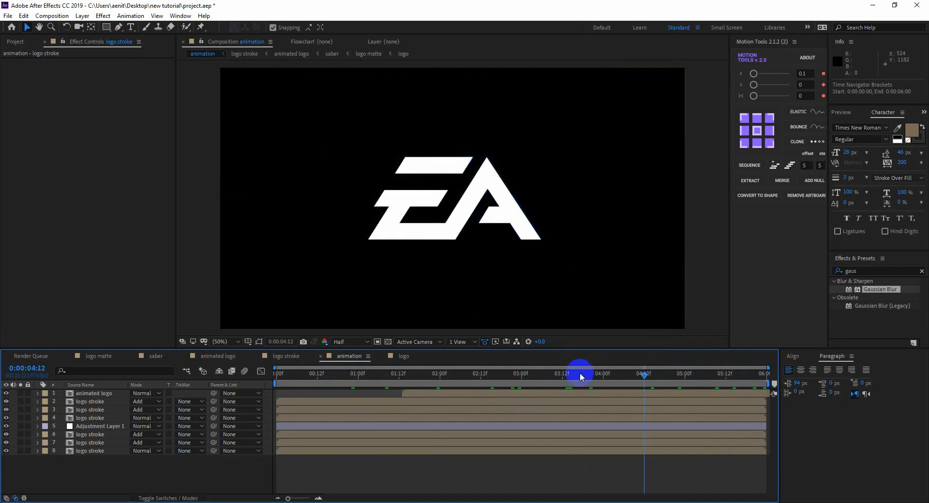
left_click(485, 382)
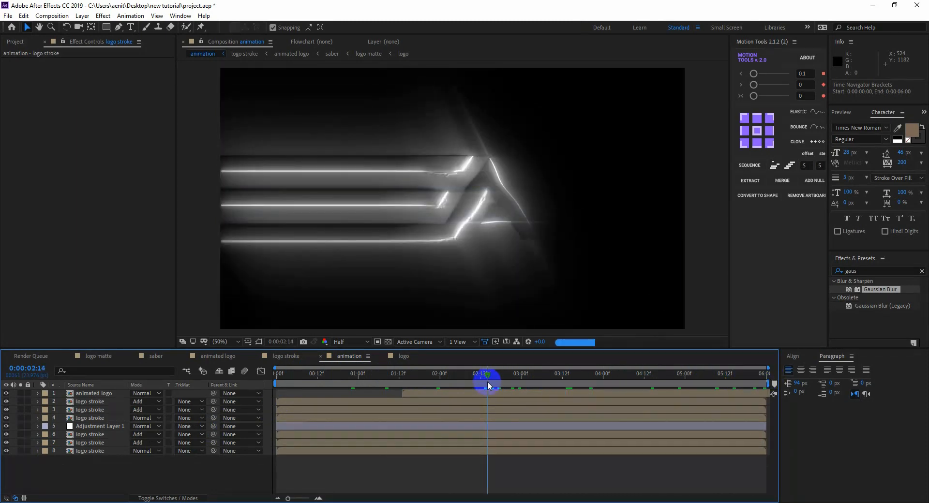
mouse_move(487, 381)
left_mouse_down()
mouse_move(556, 380)
mouse_move(547, 381)
left_mouse_up()
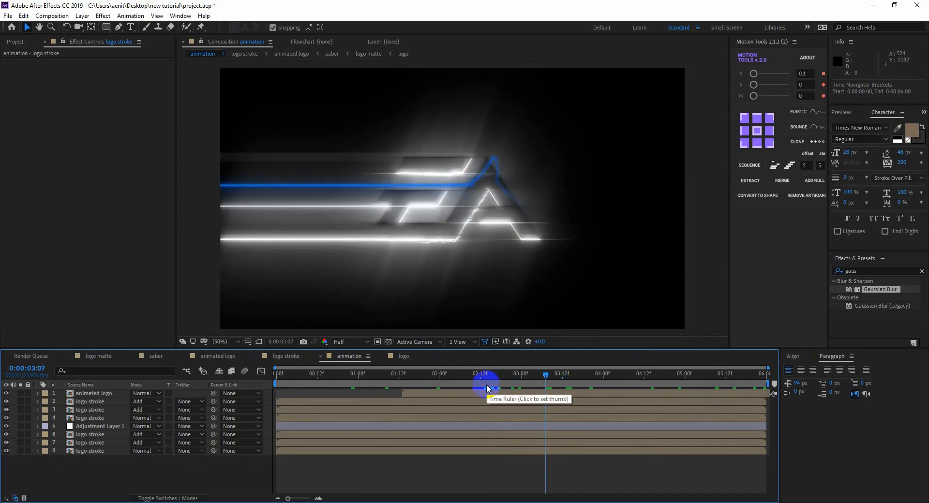
key("Page_Down")
key("Page_Down")
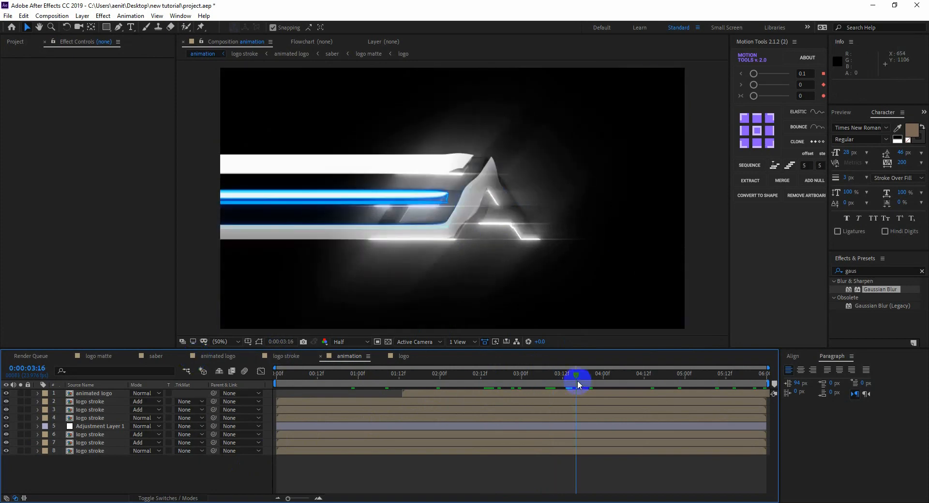
left_click_drag(557, 381, 562, 379)
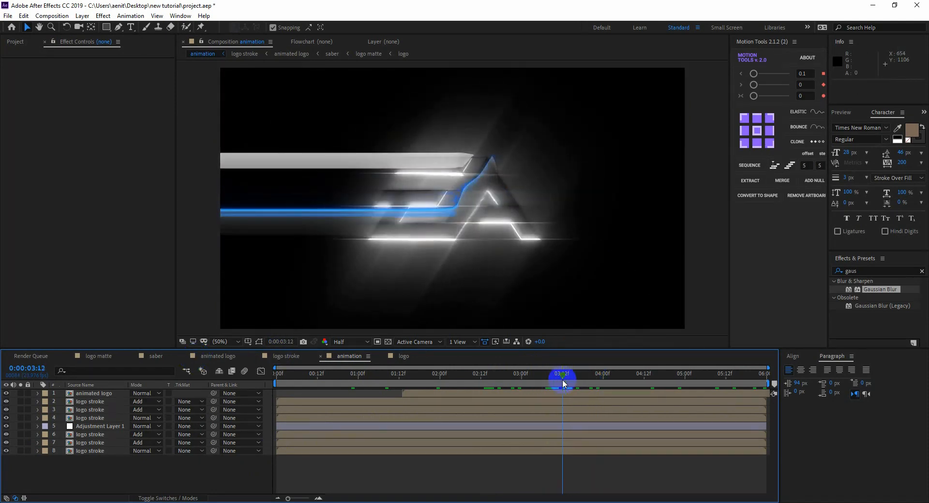
In the saber composition, set the Saber Core Size of the second auto-traced logo matte layer to 1.5 at 1:20
left_click(155, 356)
left_click(109, 402)
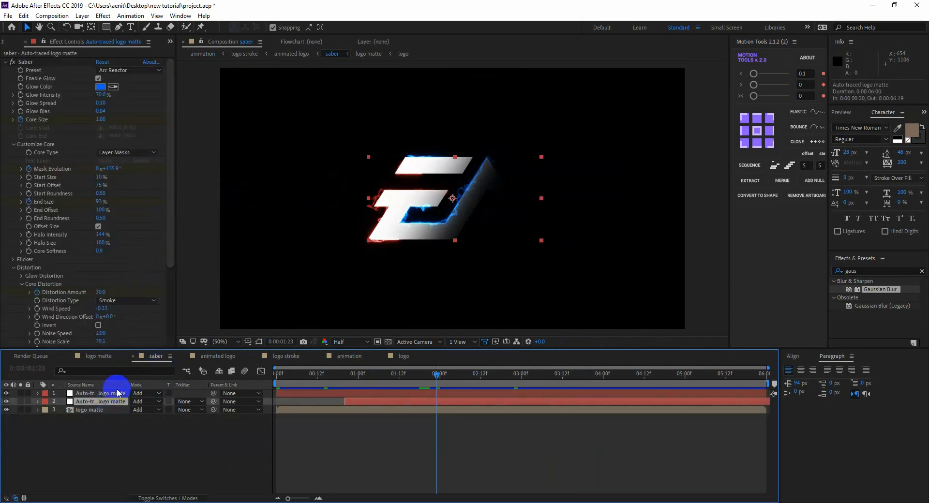
key("u")
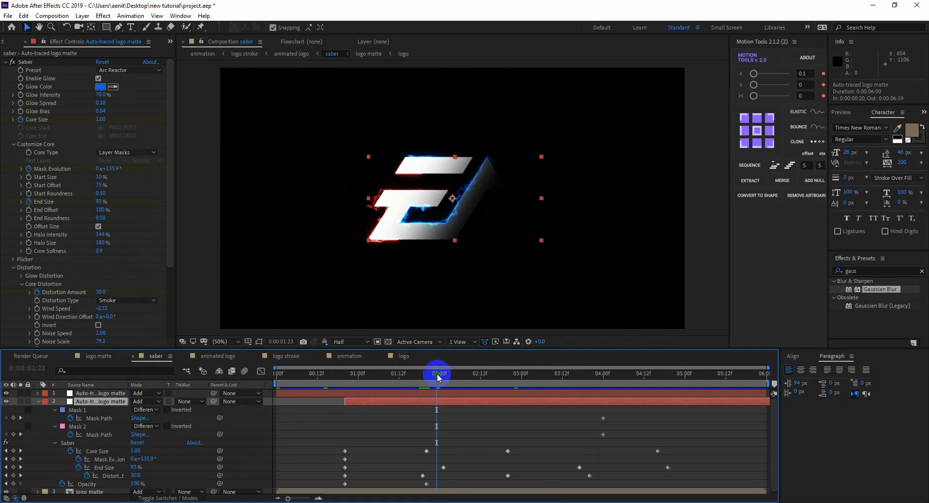
left_click_drag(438, 377, 426, 377)
left_click(137, 451)
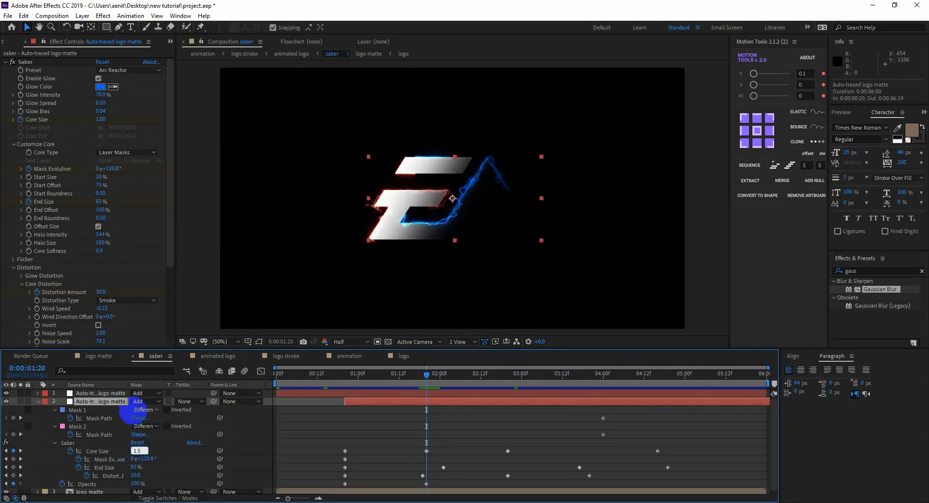
type(".5")
key("Return")
Set the same layer's Core Size keyframe at 2:20 to 1.5
left_click(508, 376)
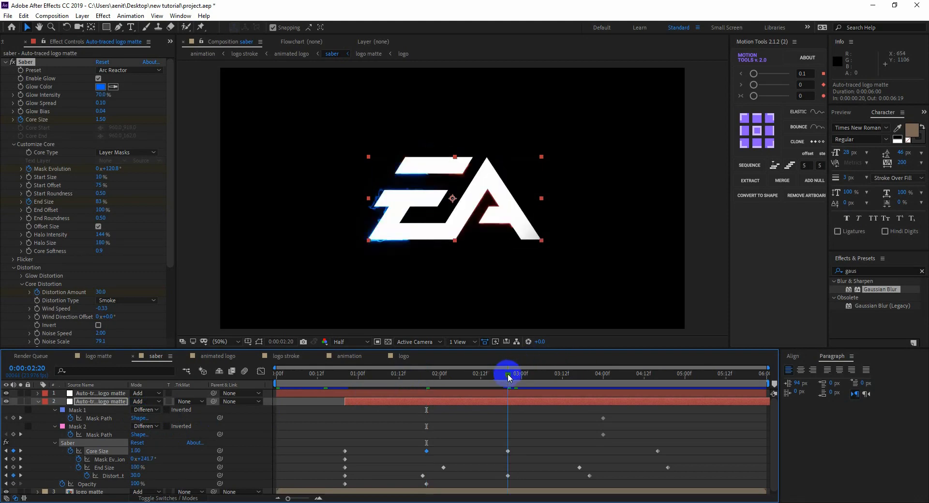
left_click(139, 465)
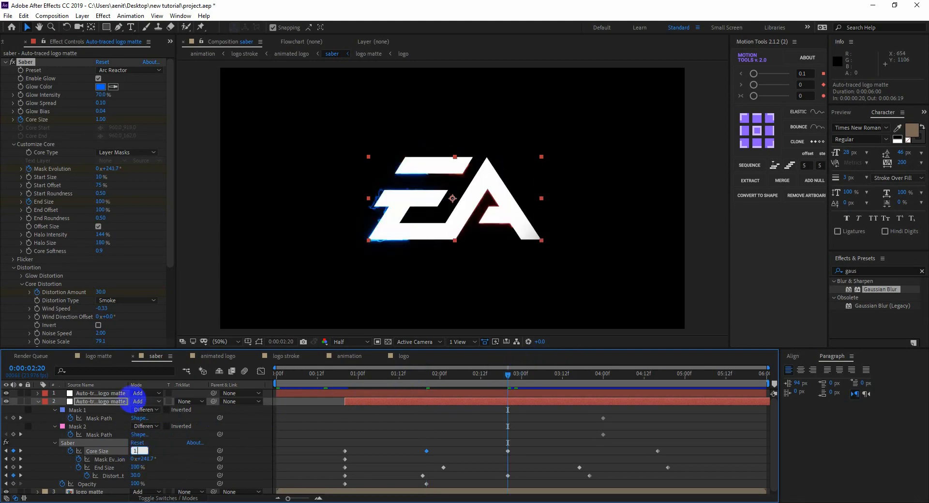
type(".5")
key("Return")
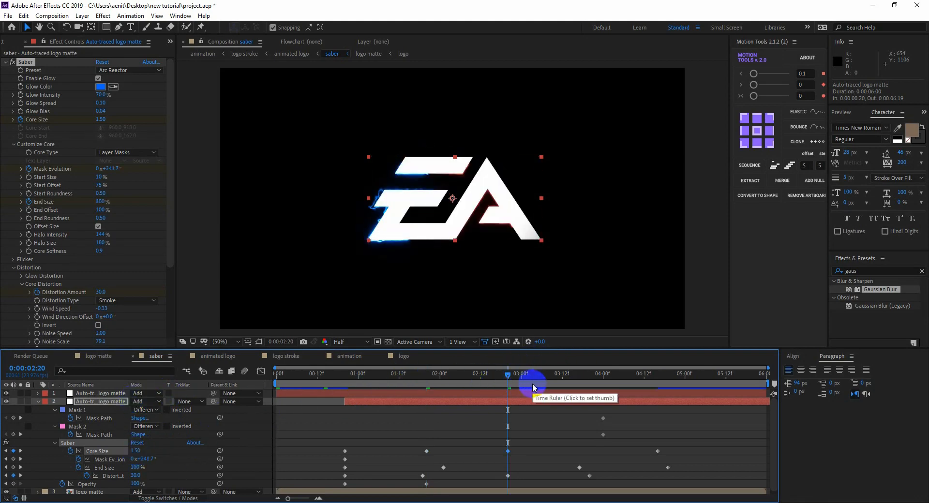
Set the top auto-traced logo matte layer's Saber Core Size keyframes at 1:00 and 2:00 to 1.5
left_click(400, 394)
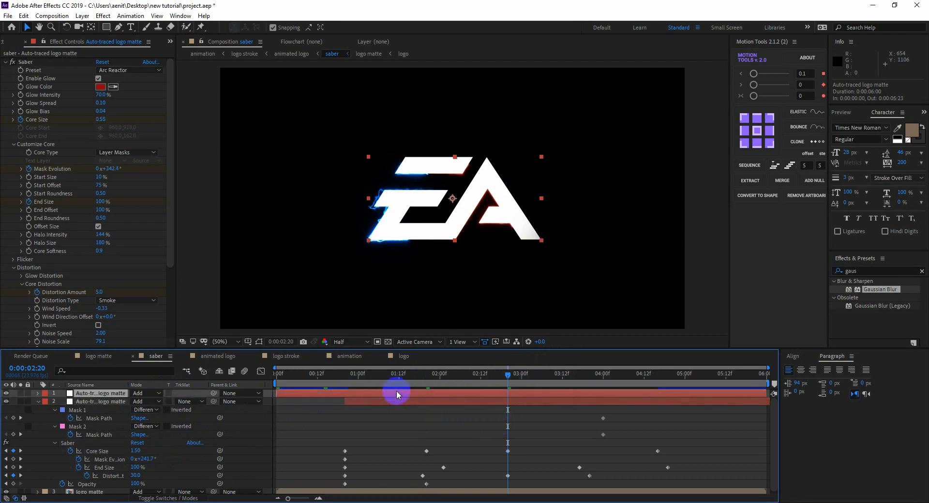
key("u")
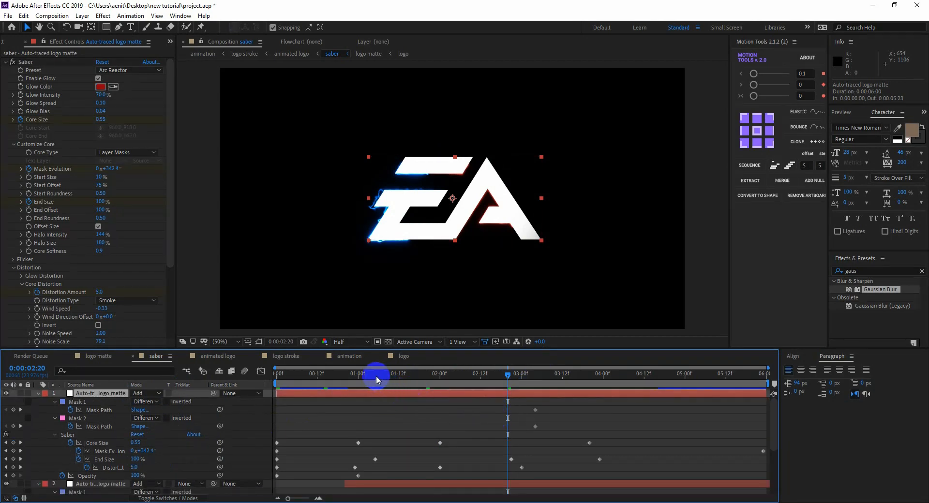
left_click_drag(373, 380, 359, 373)
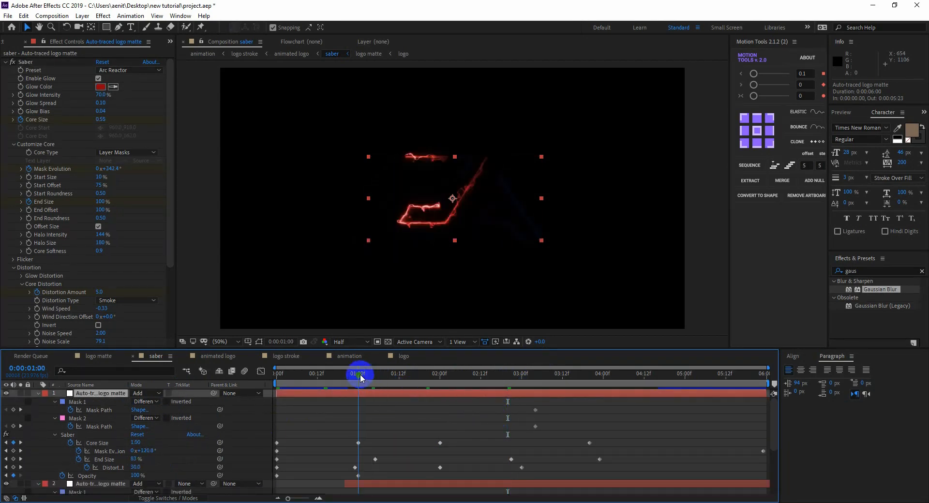
left_click(137, 442)
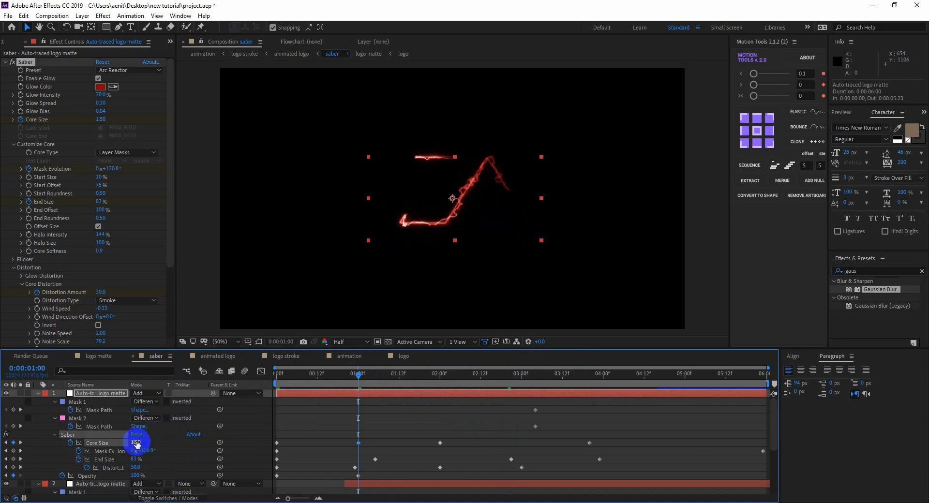
left_click(440, 376)
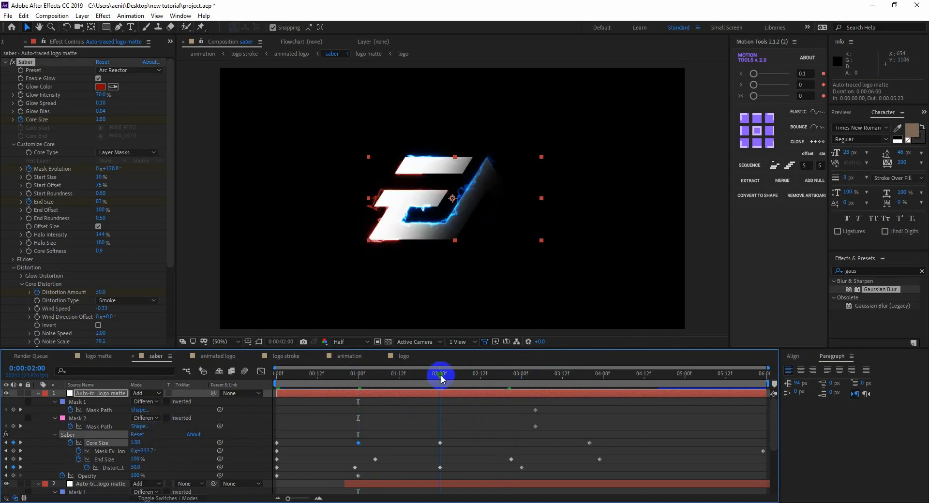
left_click(137, 443)
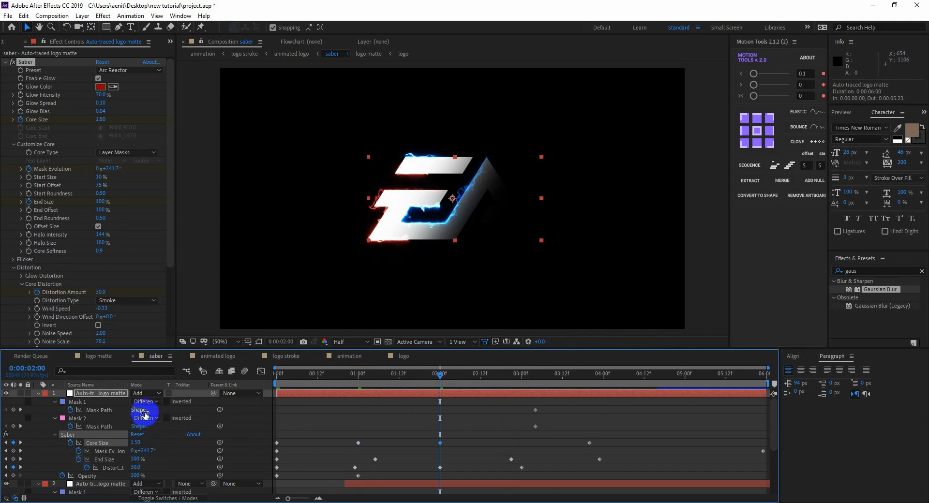
Return to the animation composition and scrub through it to check the thicker Saber outlines around the logo reveal
left_click(404, 357)
left_click(349, 356)
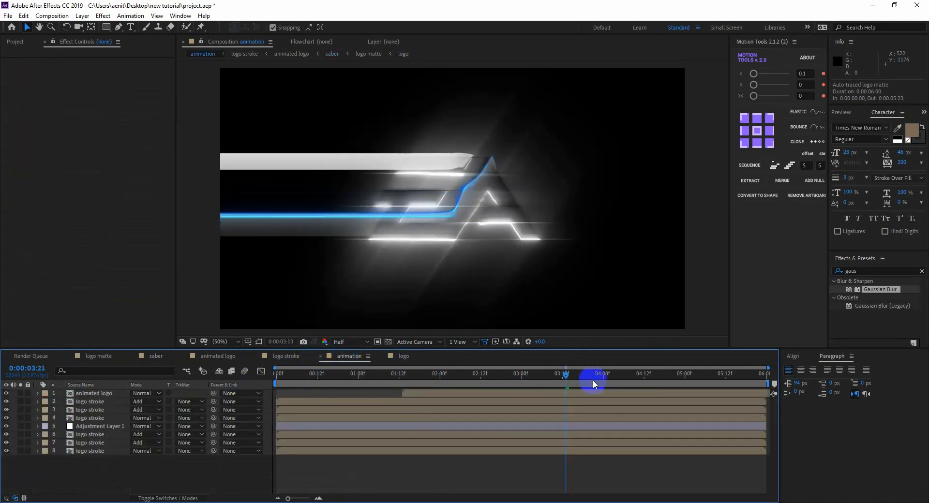
left_click(664, 379)
mouse_move(664, 381)
left_mouse_down()
mouse_move(698, 381)
mouse_move(651, 376)
left_mouse_up()
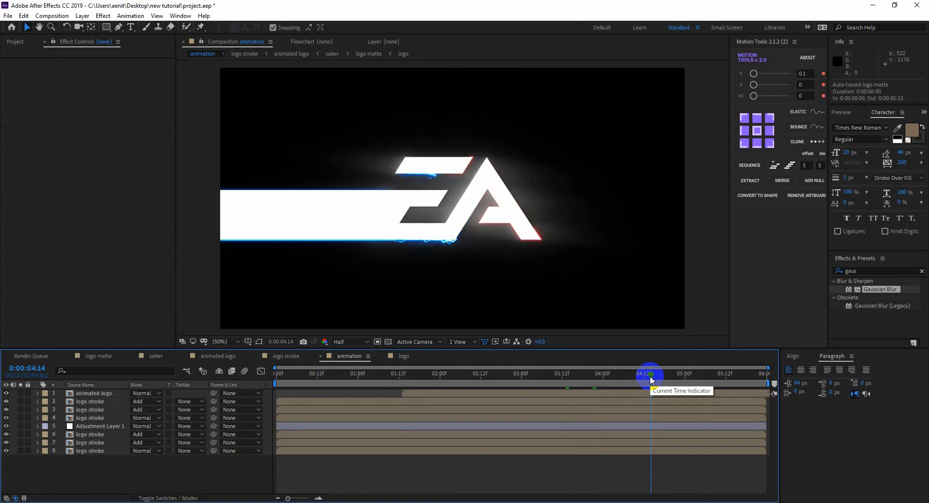
left_click_drag(651, 376, 420, 375)
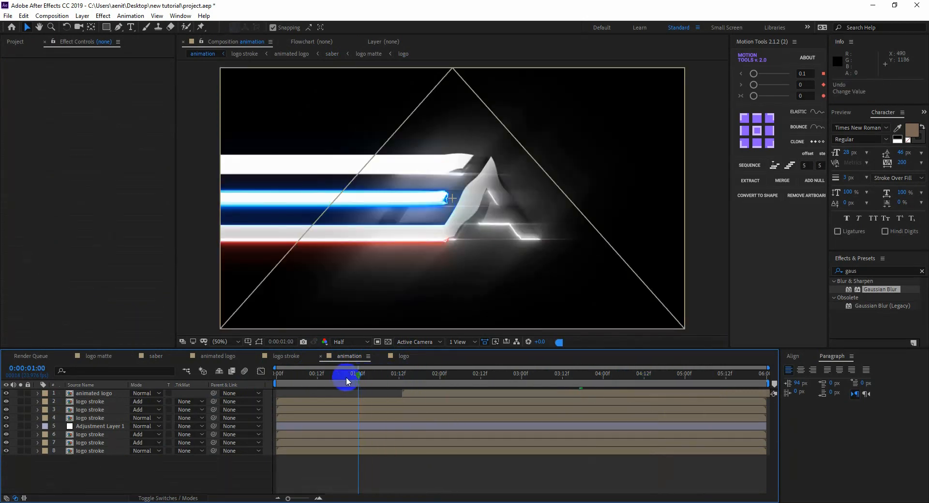
Add a new adjustment layer on top of the layers in the animation composition
left_click_drag(346, 376, 236, 463)
right_click(236, 463)
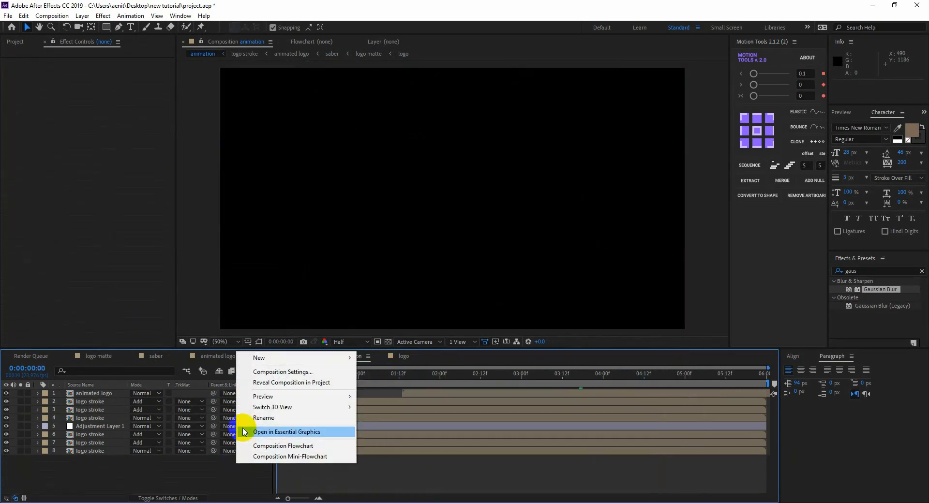
mouse_move(250, 358)
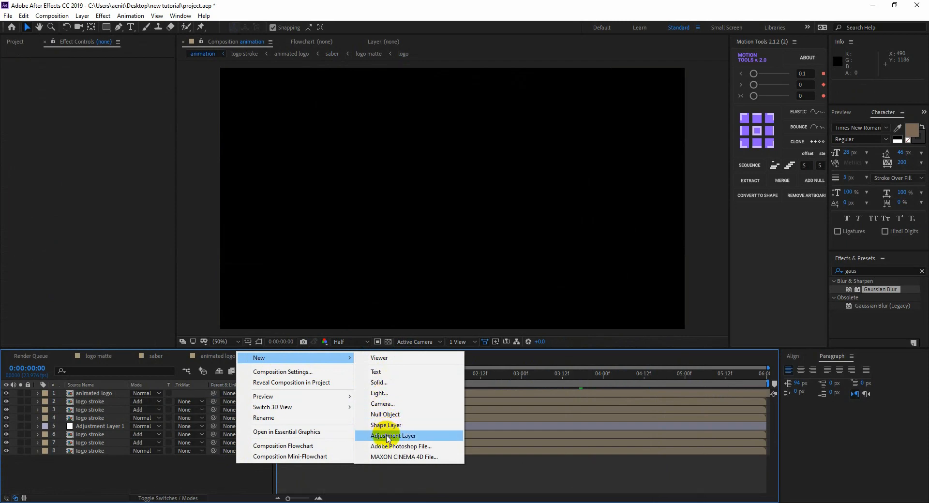
left_click(387, 438)
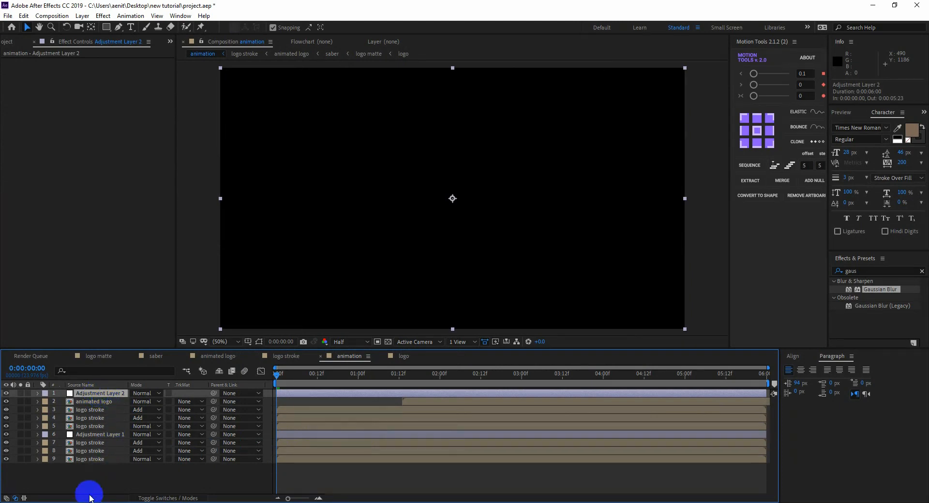
Pre-compose all layers beneath the new adjustment layer into a composition named "stroke layer", moving all attributes into it
left_click_drag(89, 494, 89, 408)
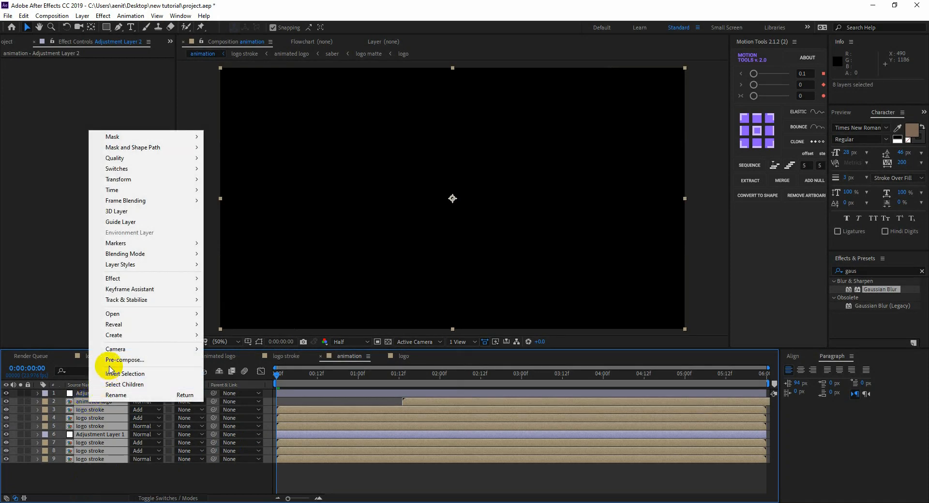
left_click(116, 359)
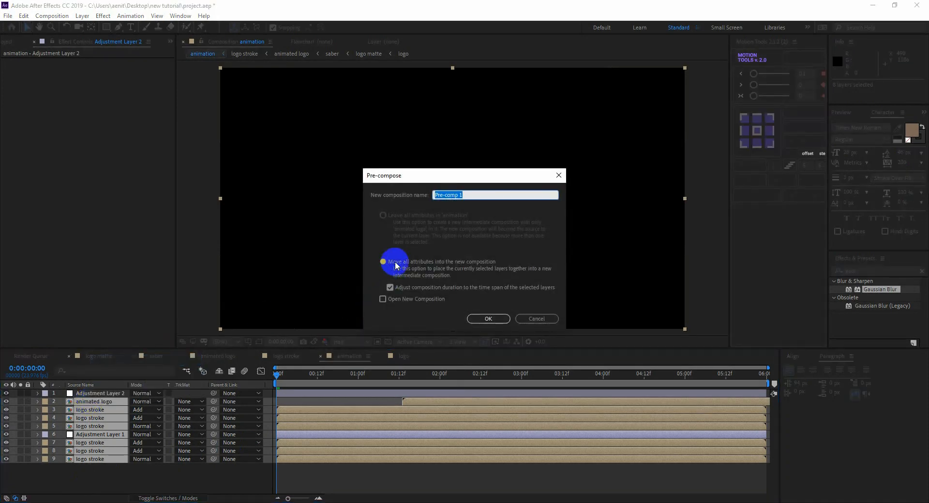
type("stroke")
key("BackSpace")
key("BackSpace")
key("BackSpace")
type("roke layer")
left_click(484, 318)
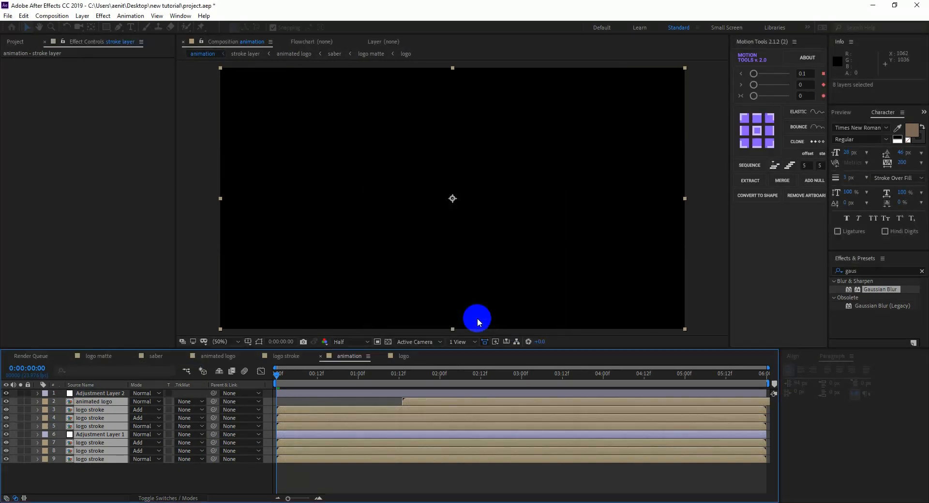
Apply the Curves effect to Adjustment Layer 2
left_click(96, 395)
left_click(884, 271)
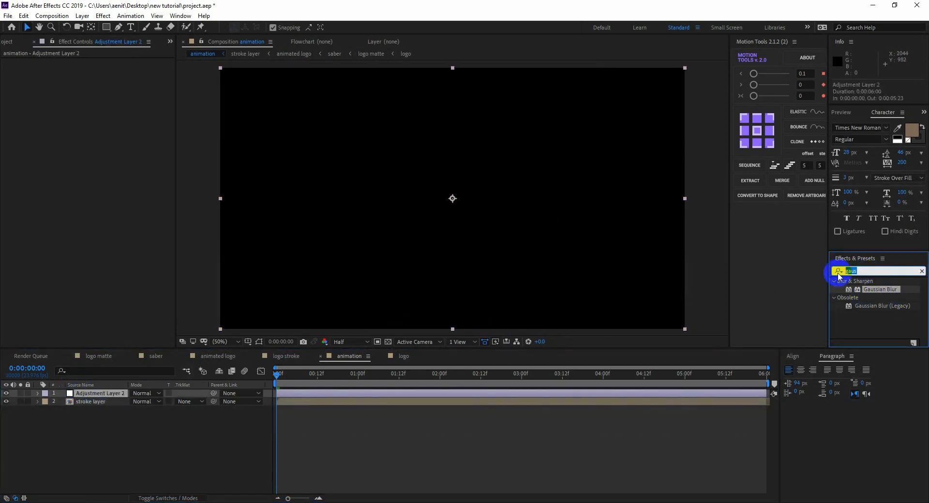
type("curves")
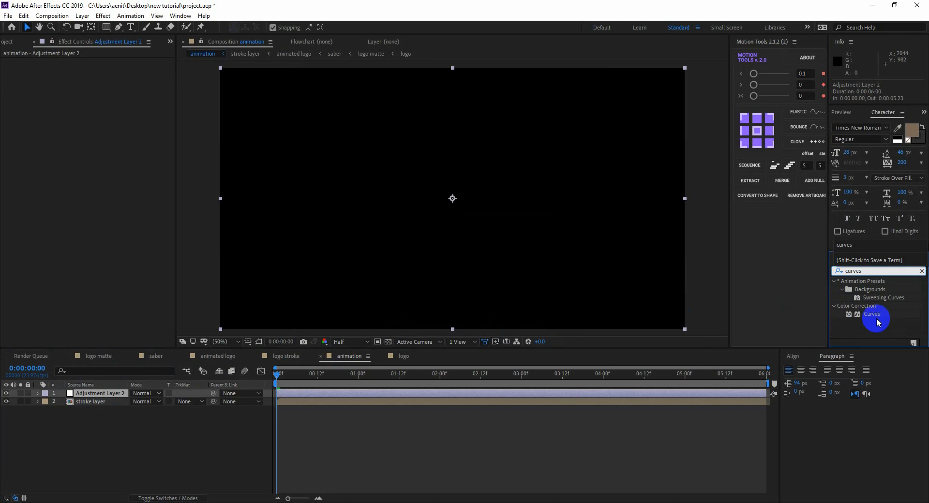
left_click_drag(877, 321, 92, 394)
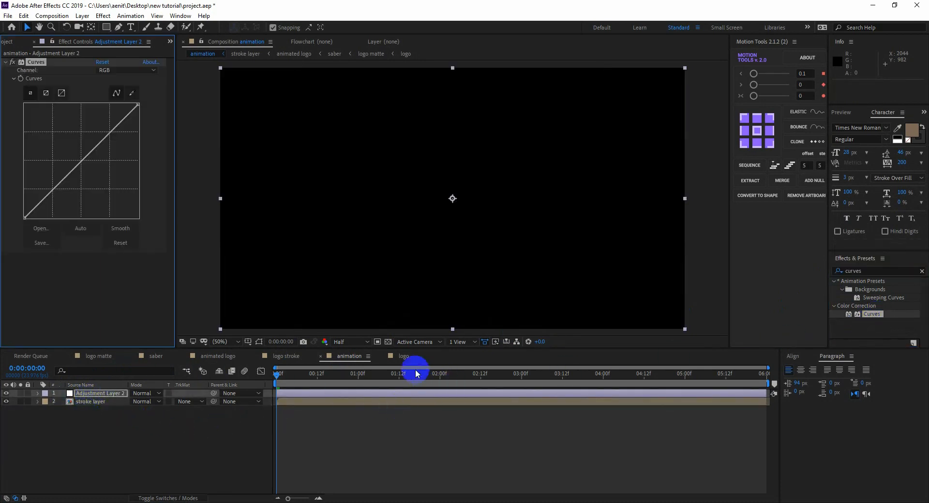
At 1:23, shape the RGB curve into a gentle S by raising the highlights and slightly lowering the shadows
left_click(438, 375)
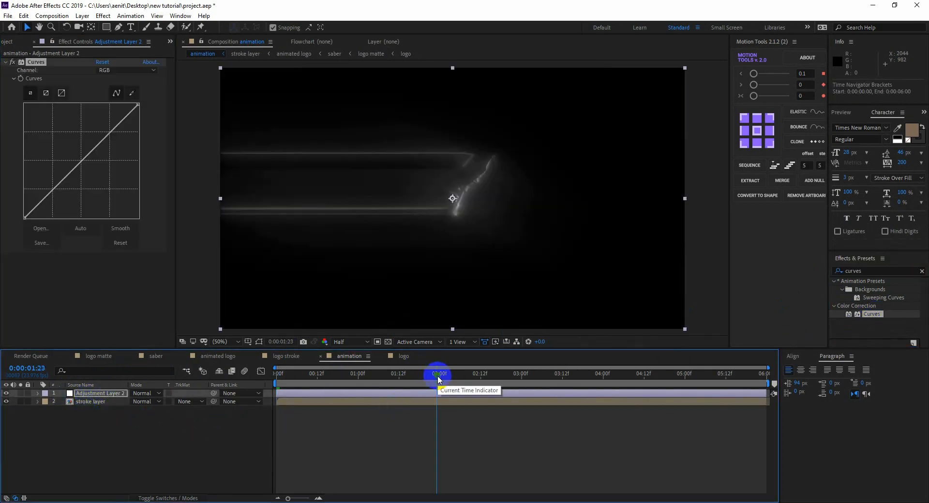
left_click_drag(101, 140, 100, 133)
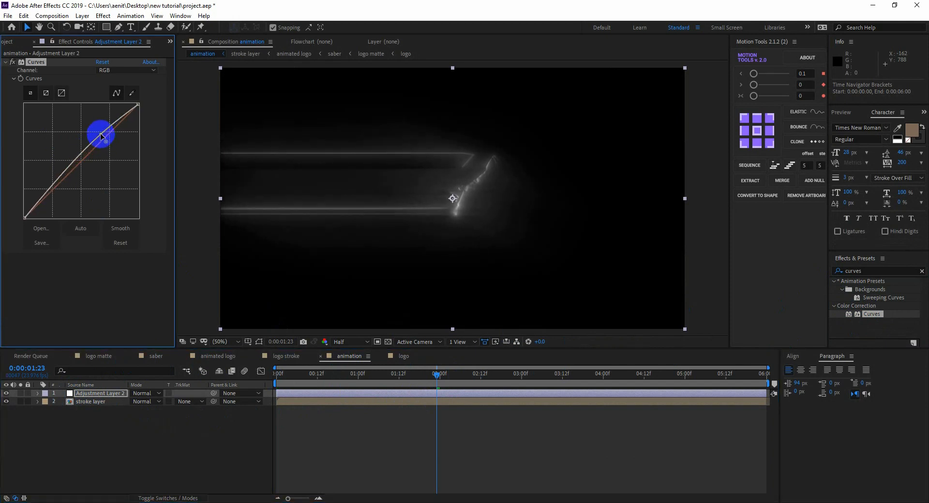
left_click_drag(63, 178, 66, 179)
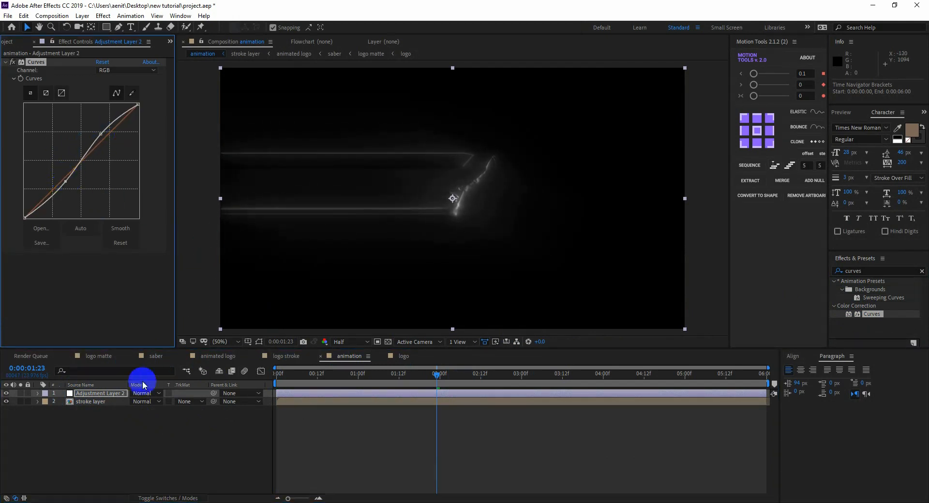
In the stroke layer composition, add Curves to Adjustment Layer 1 and raise the RGB curve's midtones to brighten the blurred strokes
left_click(97, 402)
double_click(99, 403)
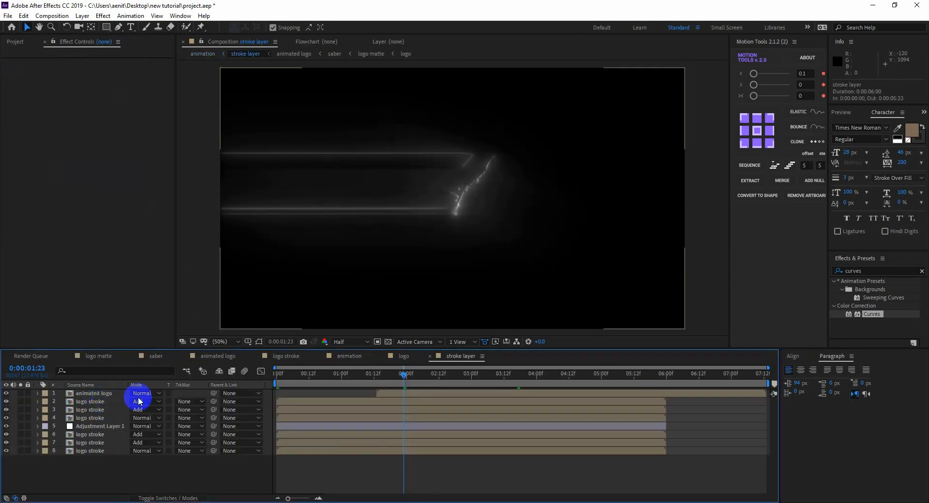
left_click(95, 426)
left_click_drag(872, 313, 402, 426)
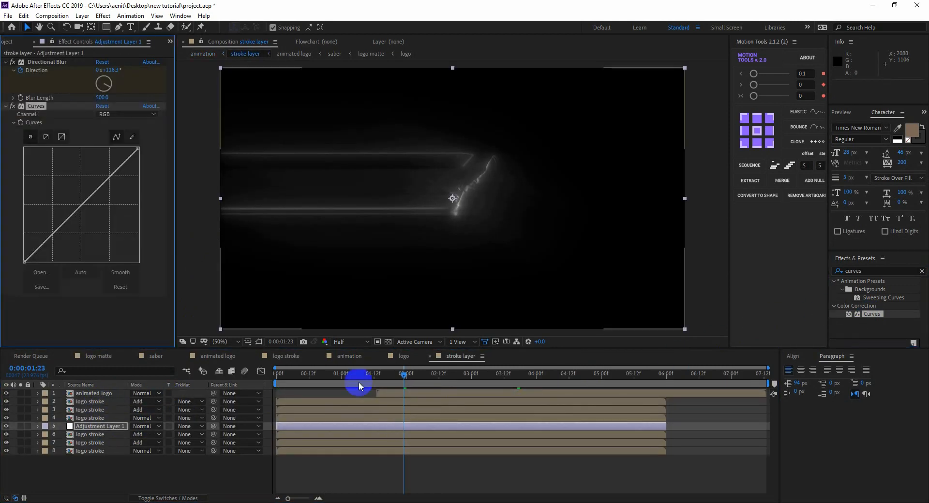
left_click_drag(77, 205, 71, 190)
left_click(302, 342)
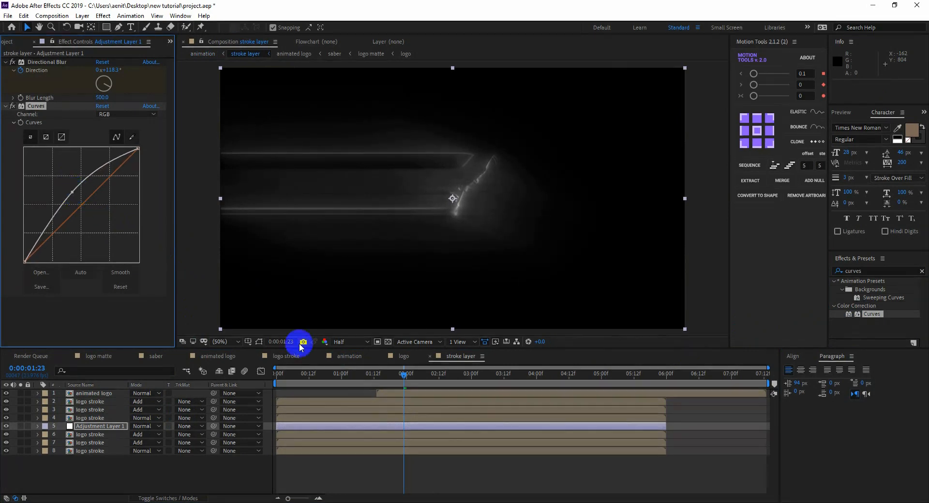
Return to the animation composition, select Adjustment Layer 2 and scrub from 1:23 to 3:01 to check the curve adjustments
left_click(401, 357)
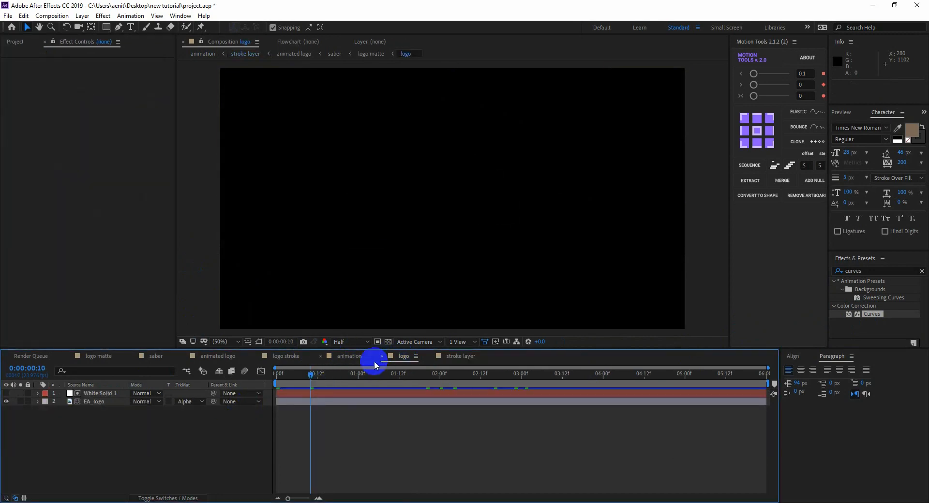
left_click(349, 356)
left_click(121, 411)
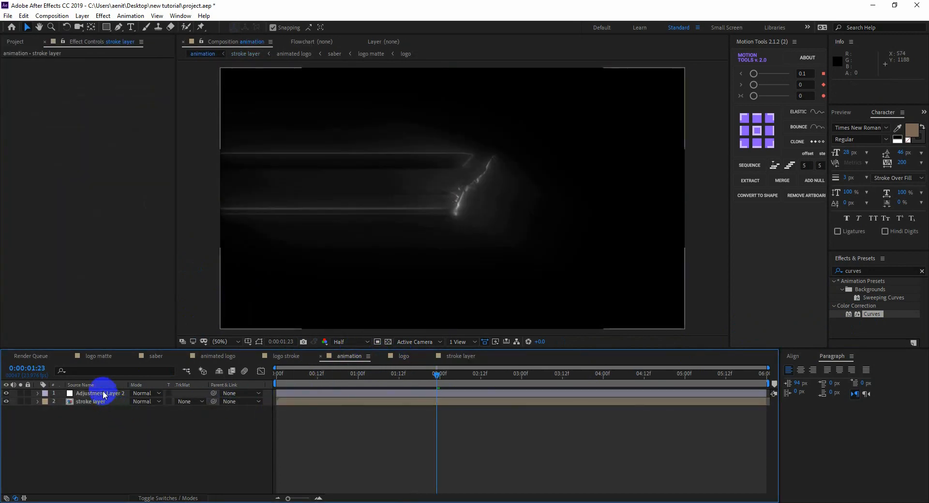
left_click(100, 393)
double_click(845, 271)
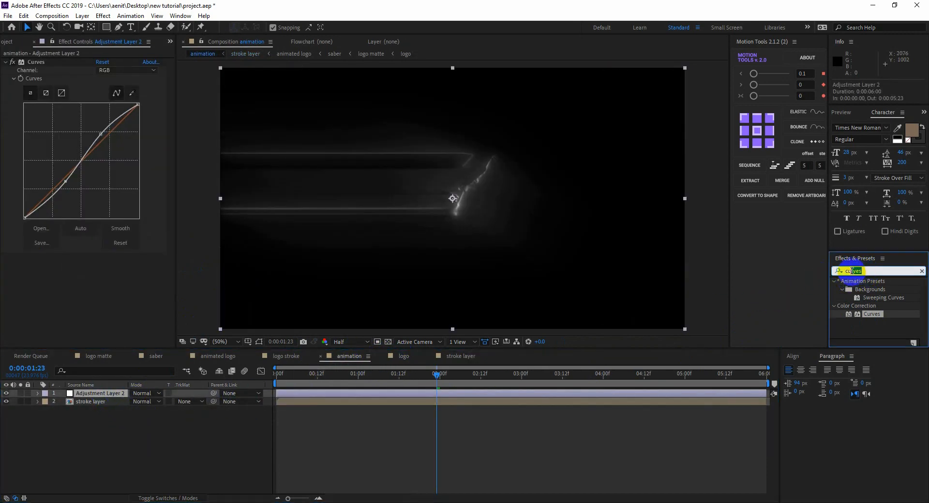
left_click_drag(463, 377, 502, 376)
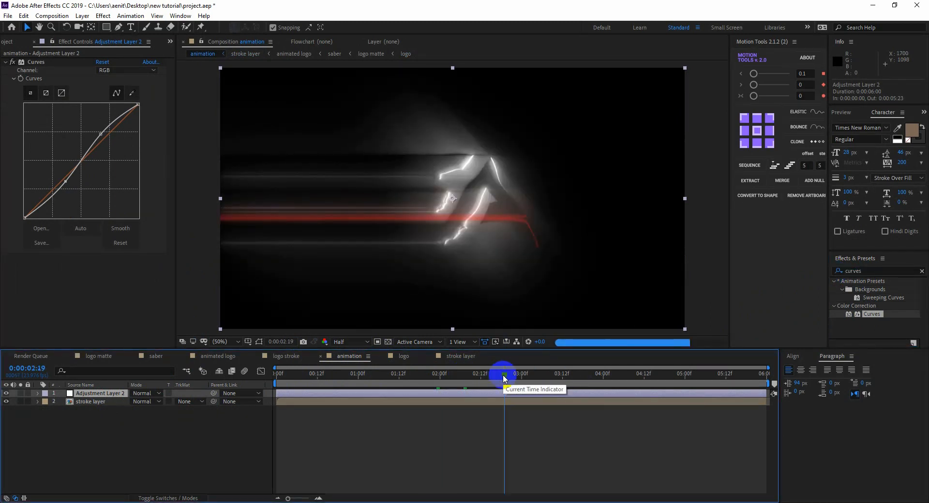
left_click_drag(503, 379, 526, 378)
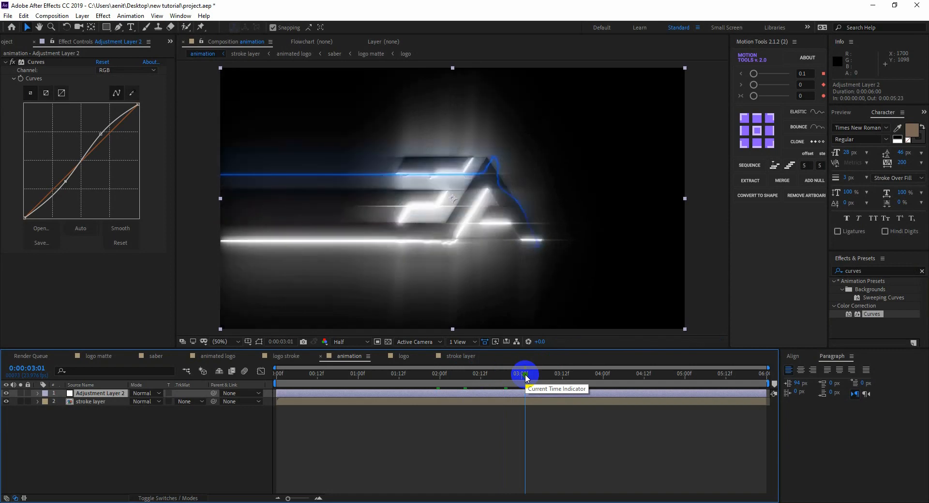
At 3:17, apply the Noise effect to Adjustment Layer 2 with the amount of noise set to 5%
left_click(538, 378)
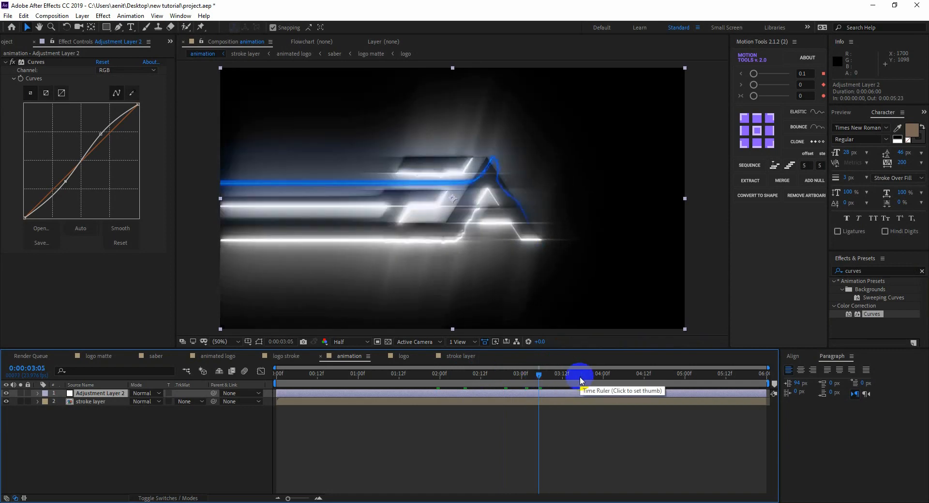
left_click(579, 378)
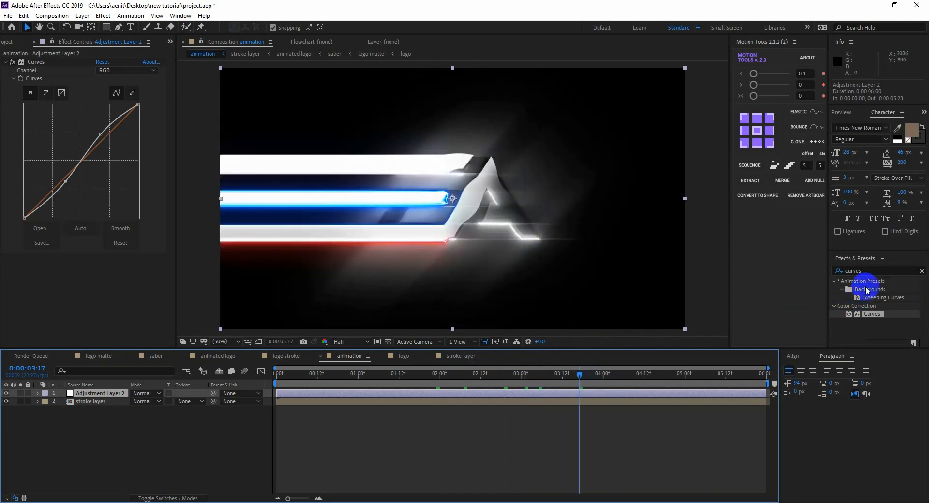
left_click(839, 272)
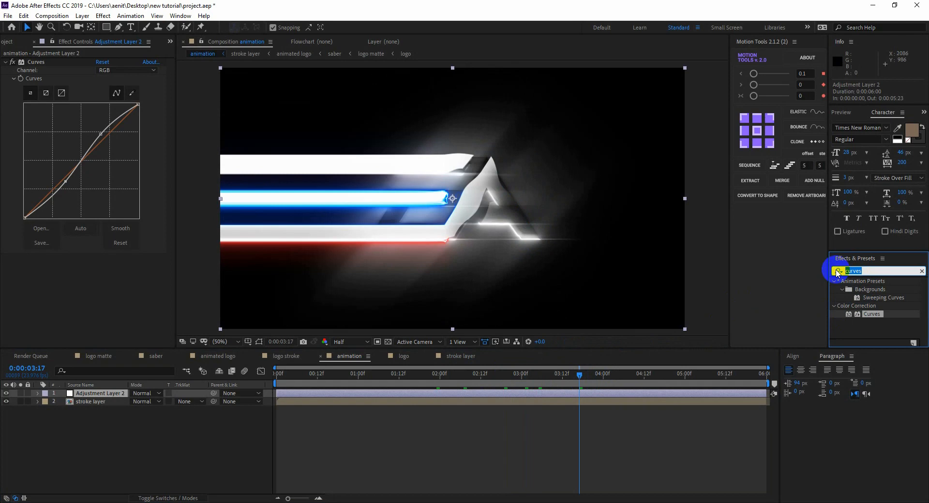
type("noise")
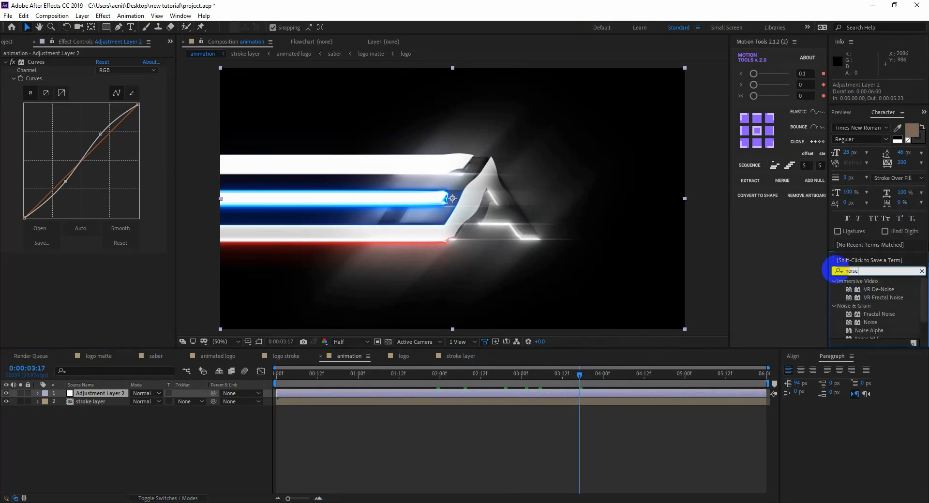
double_click(871, 322)
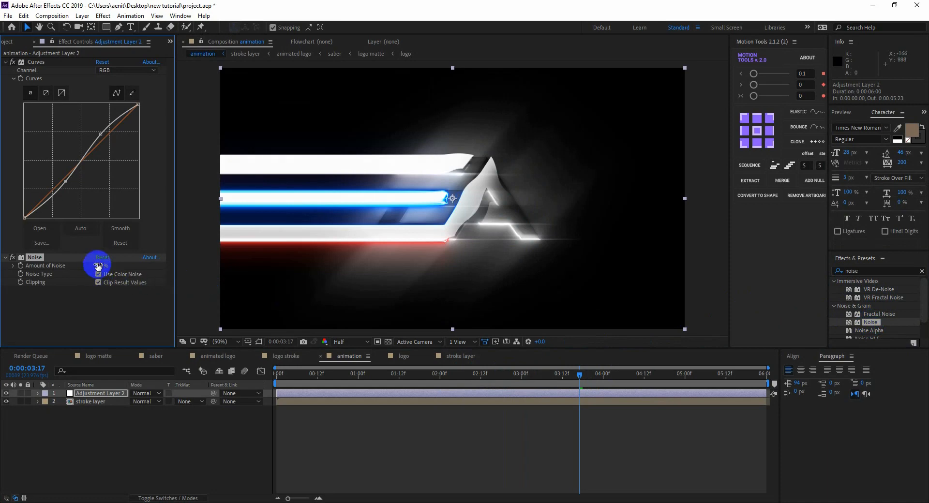
Add the Sharpen effect to Adjustment Layer 2 and set its sharpen amount to 10
left_click(840, 271)
type("sh")
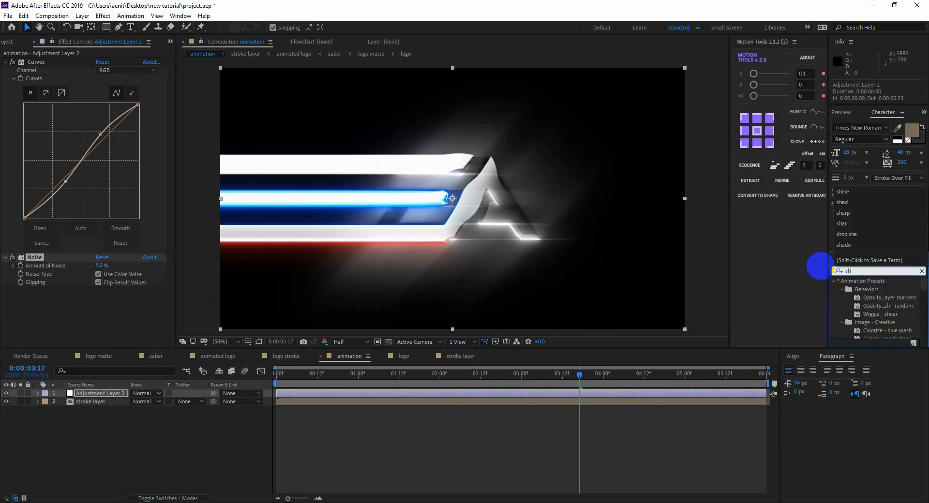
type("arp")
double_click(872, 290)
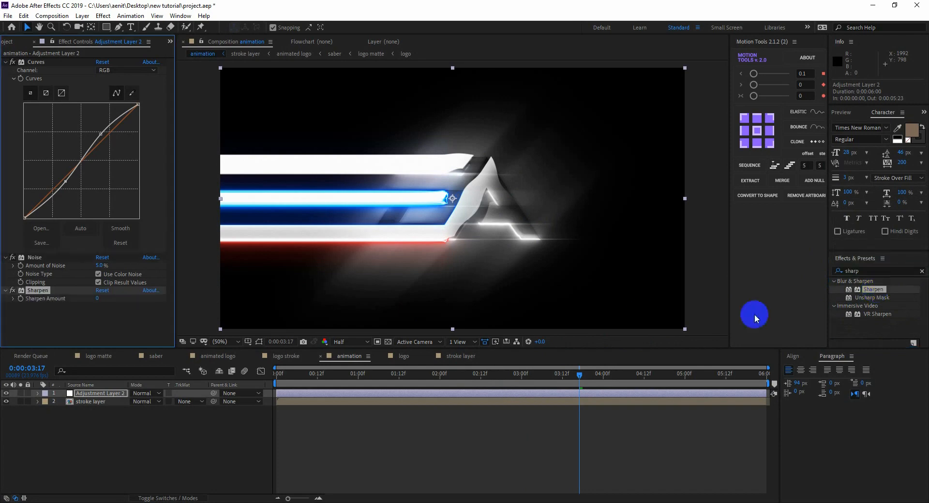
left_click(98, 298)
type("1")
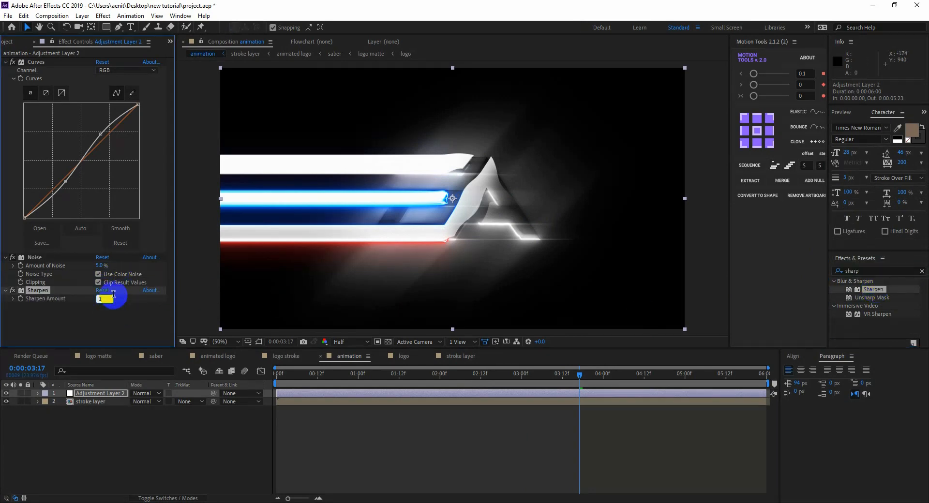
key("Return")
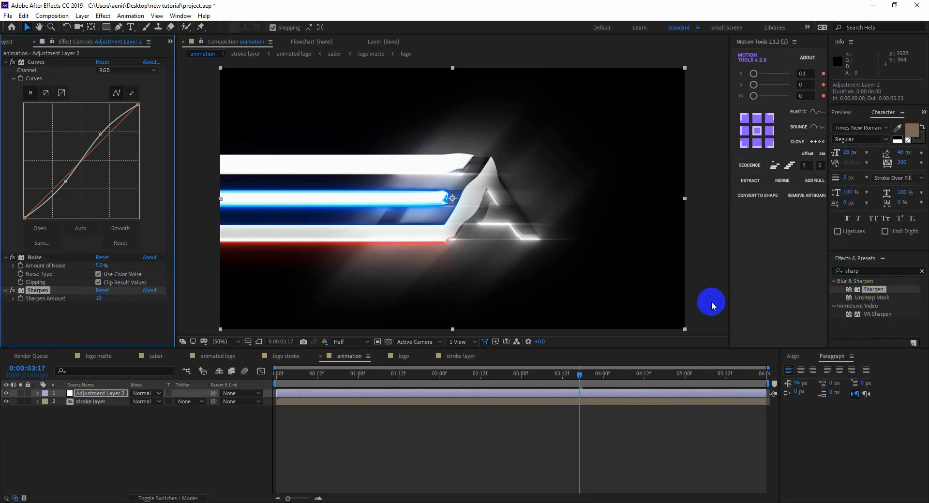
Add a Photo Filter effect to Adjustment Layer 2 and set its filter to Deep Red
left_click(831, 270)
type("photo")
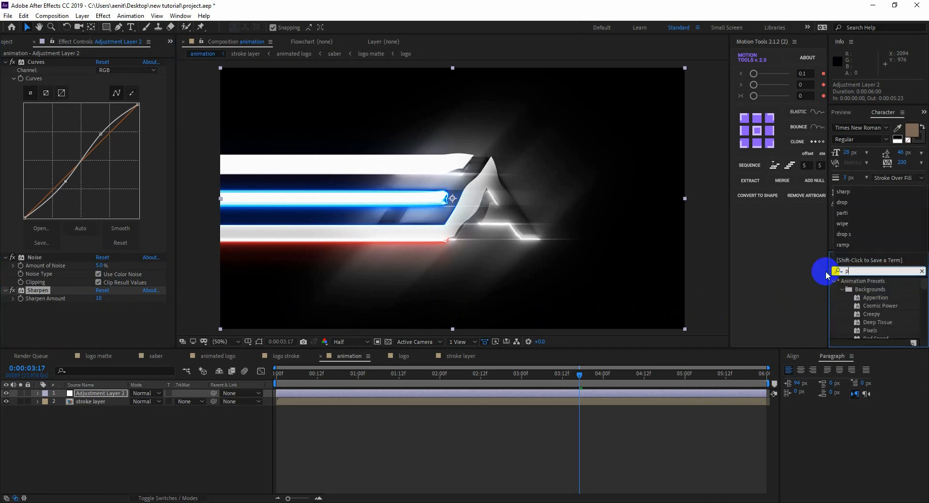
double_click(861, 290)
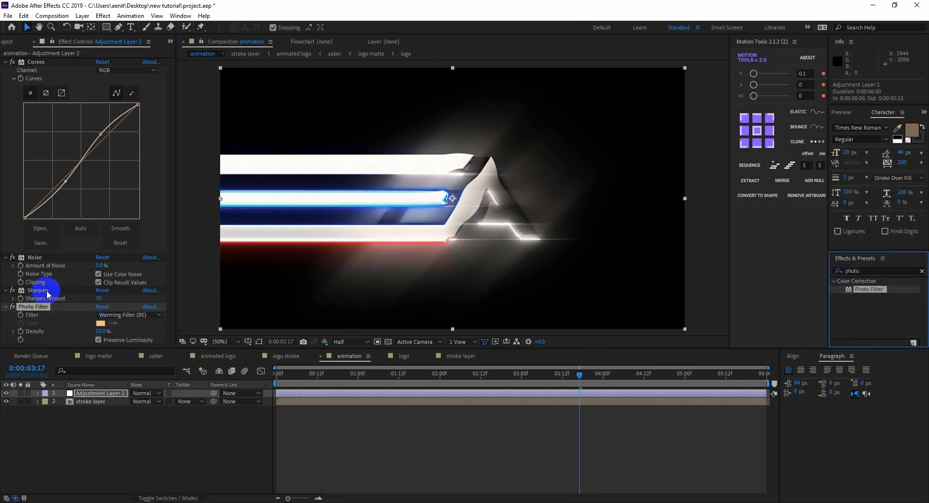
left_click(120, 316)
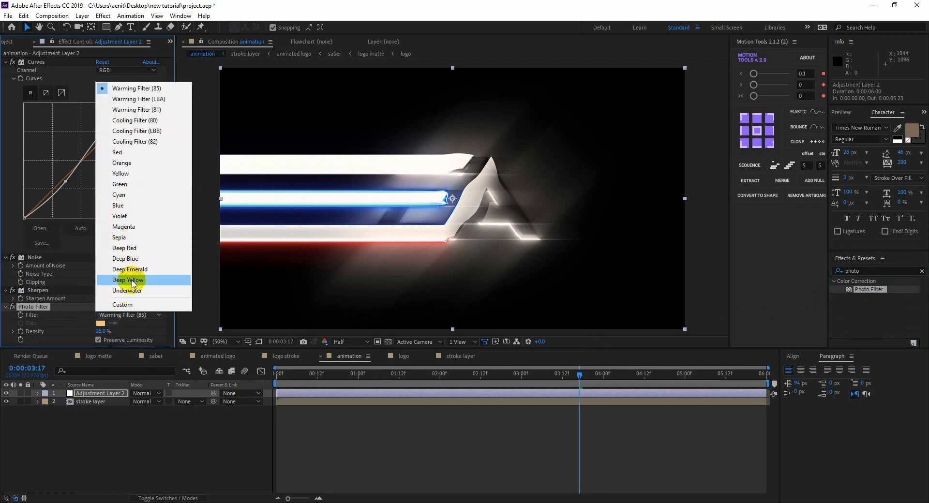
left_click(130, 250)
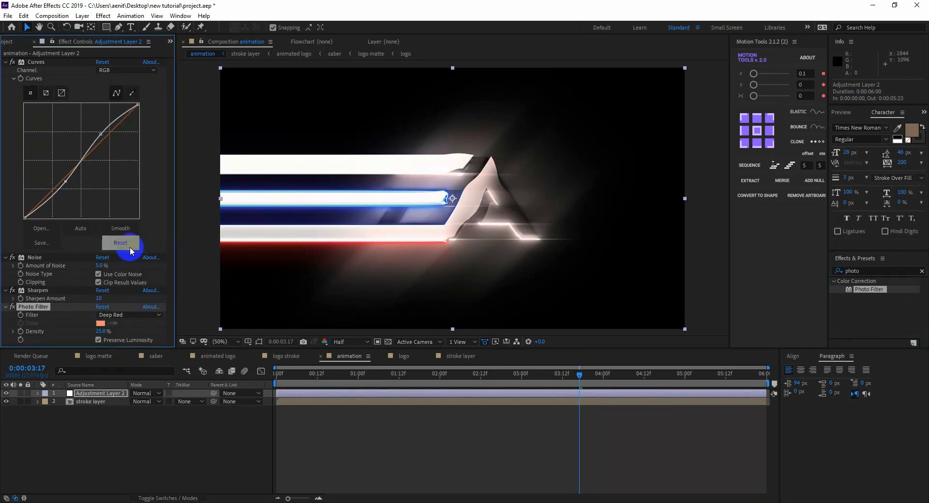
Add a second Photo Filter to Adjustment Layer 2 and set its filter to Deep Blue
double_click(861, 290)
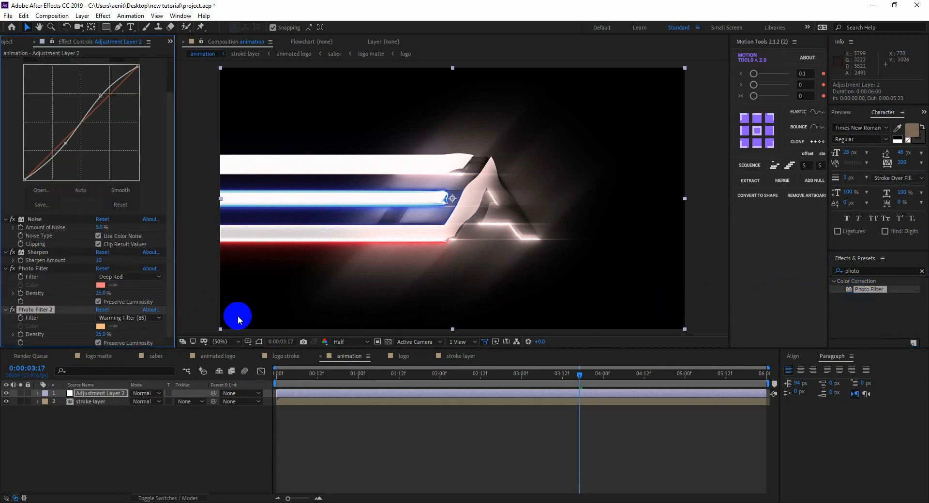
left_click(113, 318)
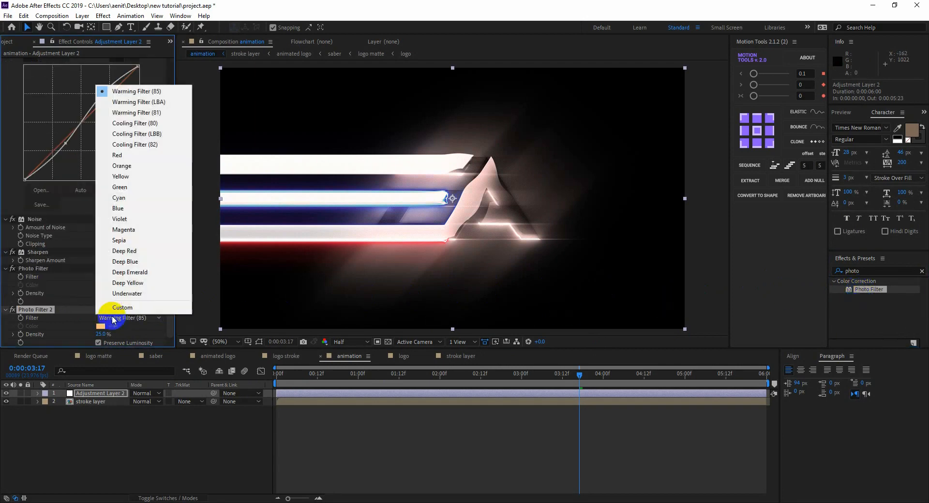
left_click(125, 262)
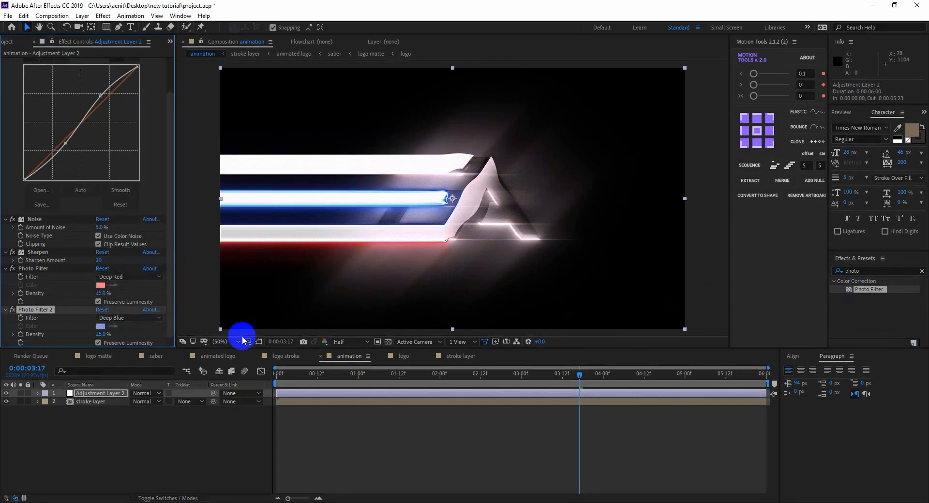
Check the graded frame at 2:12, then preview the whole animation from the first frame
left_click(428, 378)
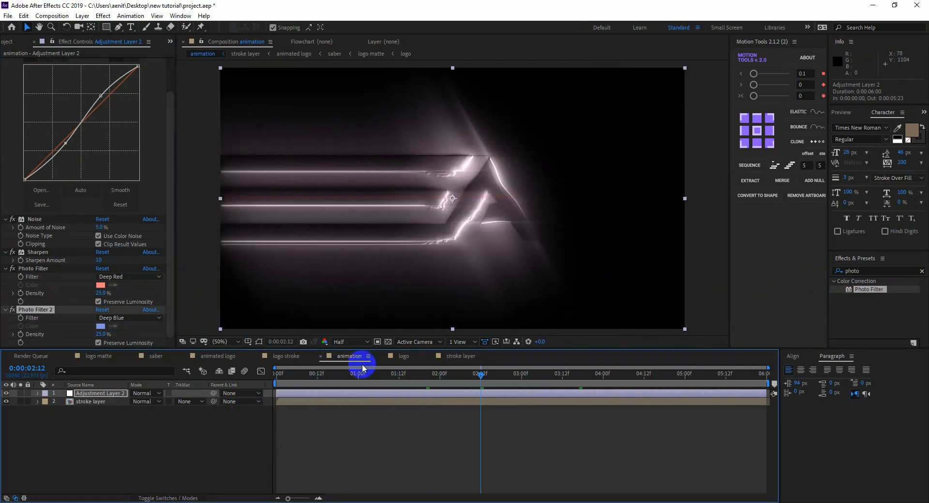
left_click(275, 377)
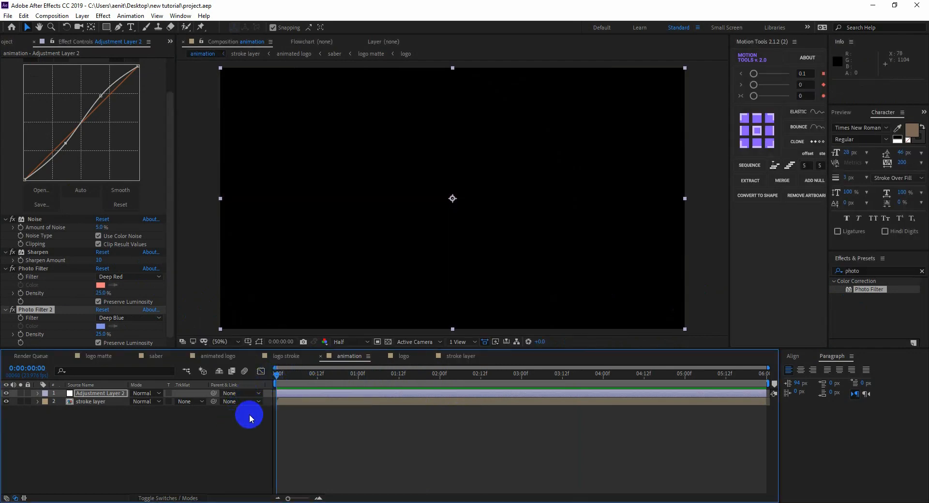
key("space")
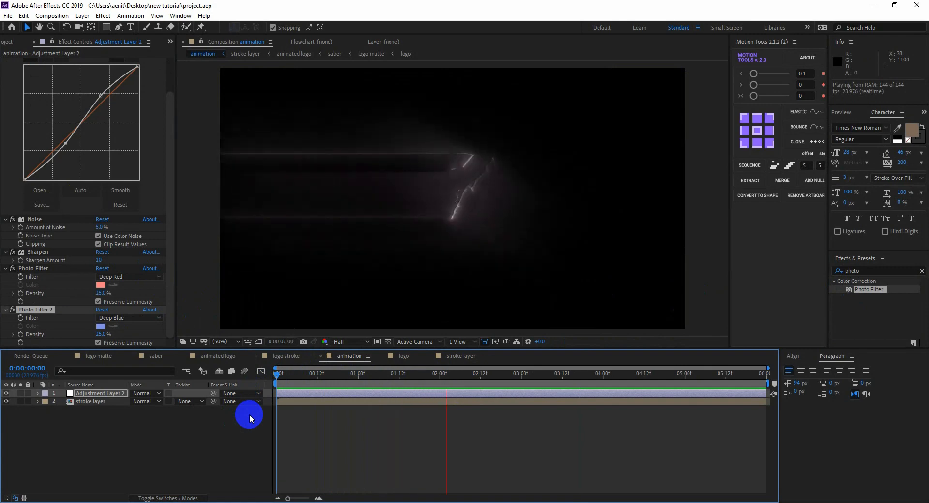